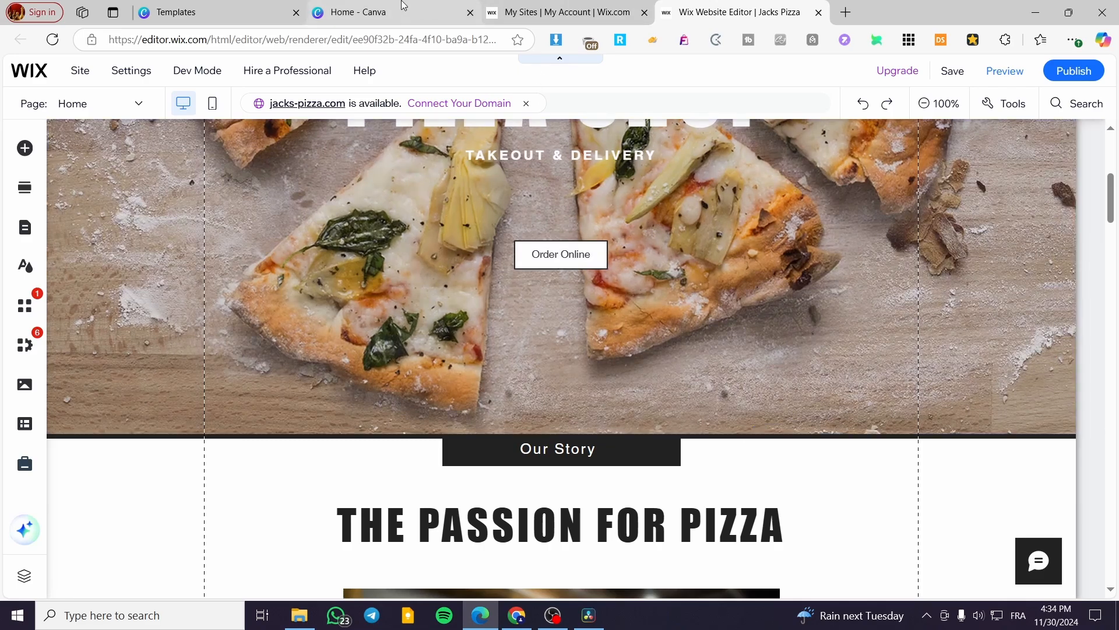
Step: Review the Wix pizza site's home page, switching between it and the Canva home tab
{"action": "left_click", "coordinate": [401, 8]}
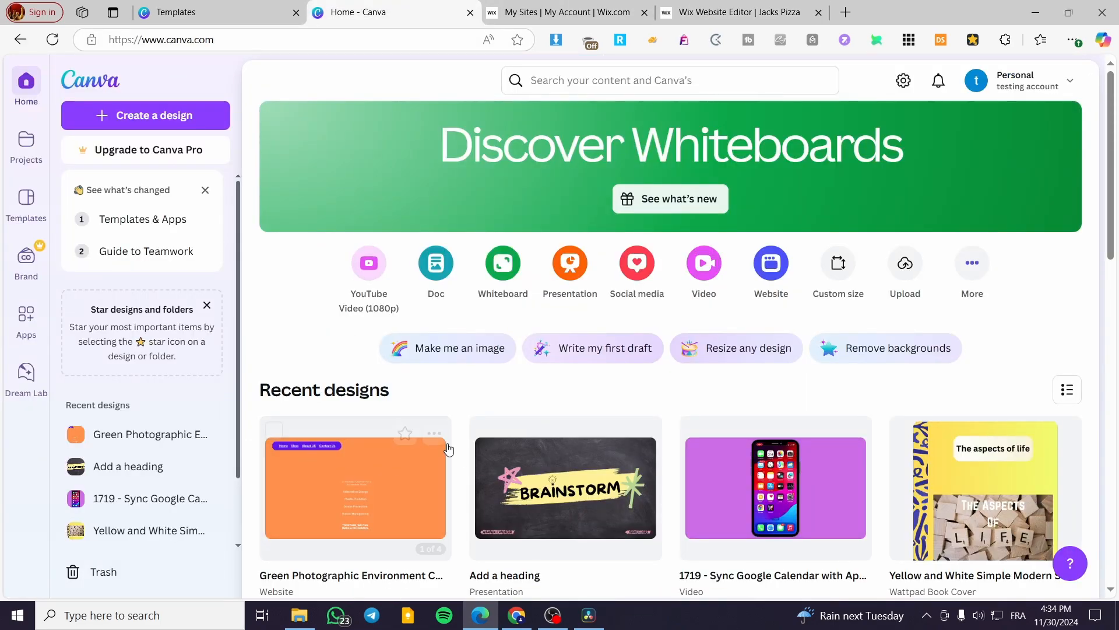
{"action": "left_click", "coordinate": [683, 7]}
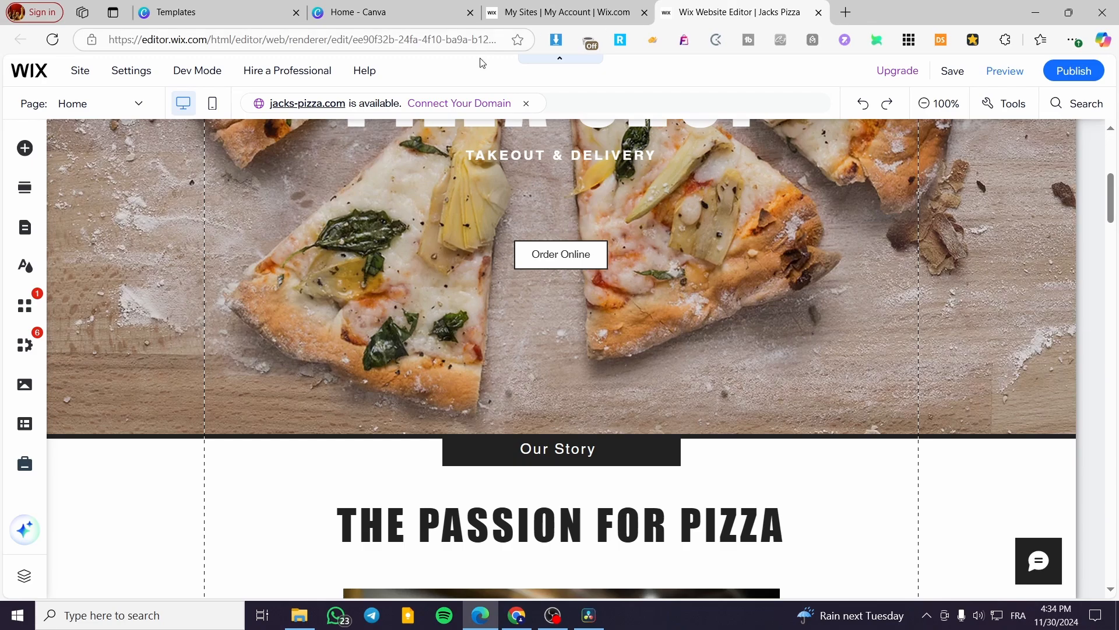
{"action": "left_click", "coordinate": [439, 21]}
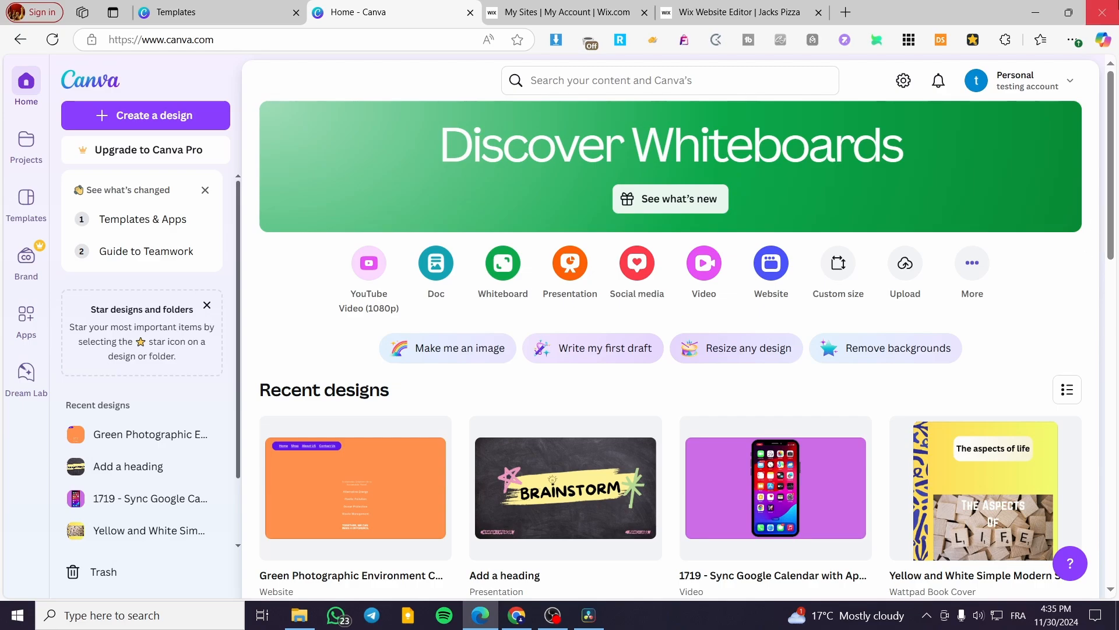
{"action": "left_click", "coordinate": [735, 11]}
{"action": "scroll", "coordinate": [551, 413], "scroll_direction": "down", "scroll_amount": 10}
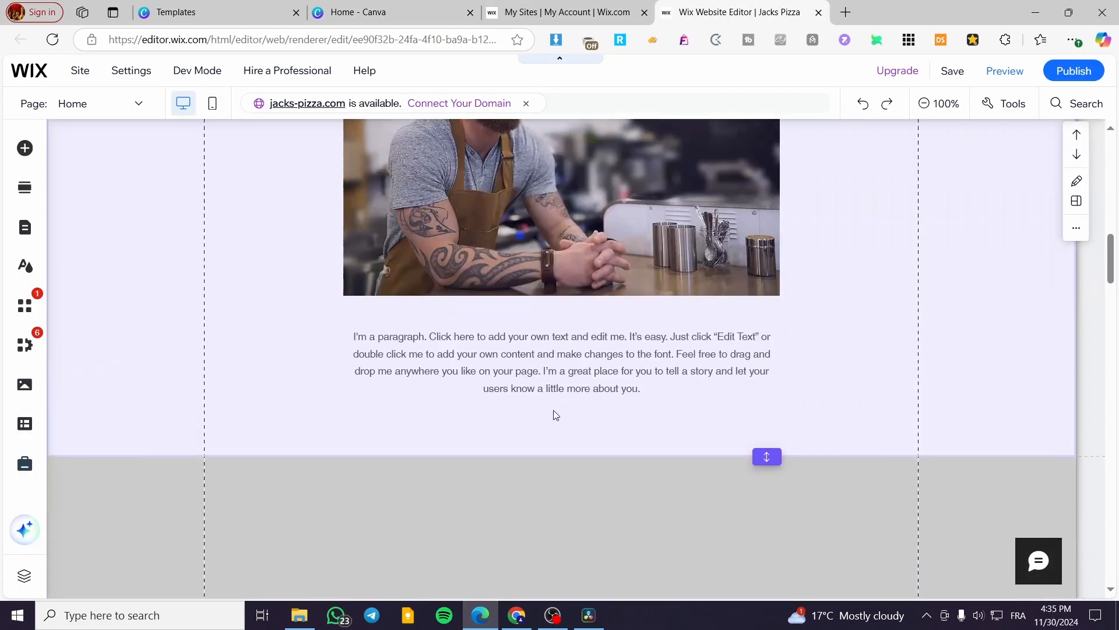
{"action": "scroll", "coordinate": [655, 480], "scroll_direction": "up", "scroll_amount": 12}
{"action": "scroll", "coordinate": [757, 495], "scroll_direction": "down", "scroll_amount": 4}
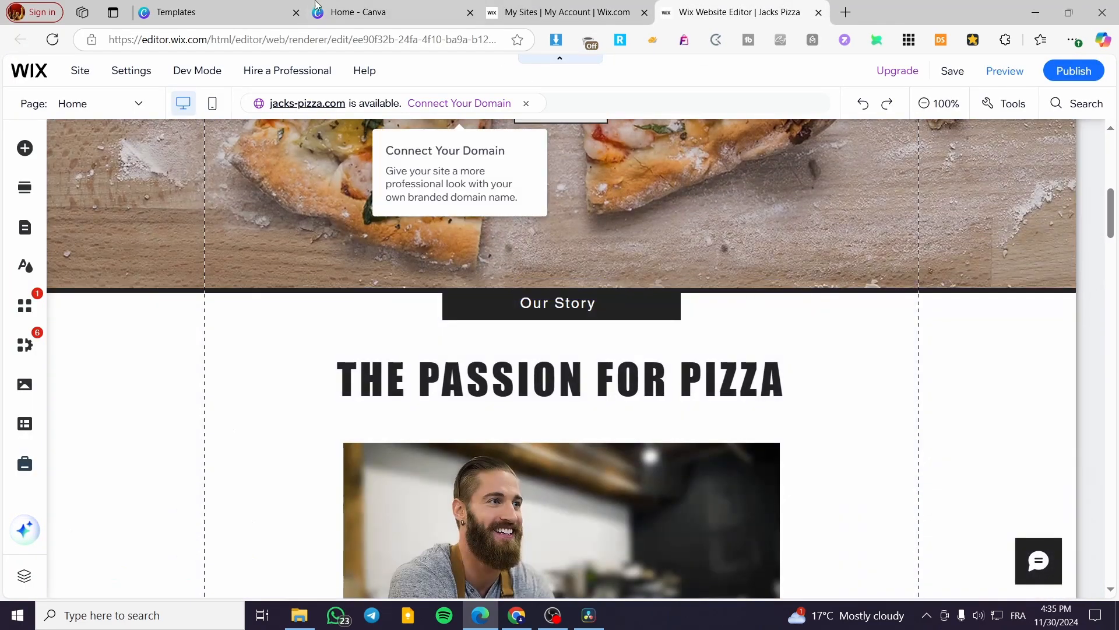
{"action": "left_click", "coordinate": [373, 12]}
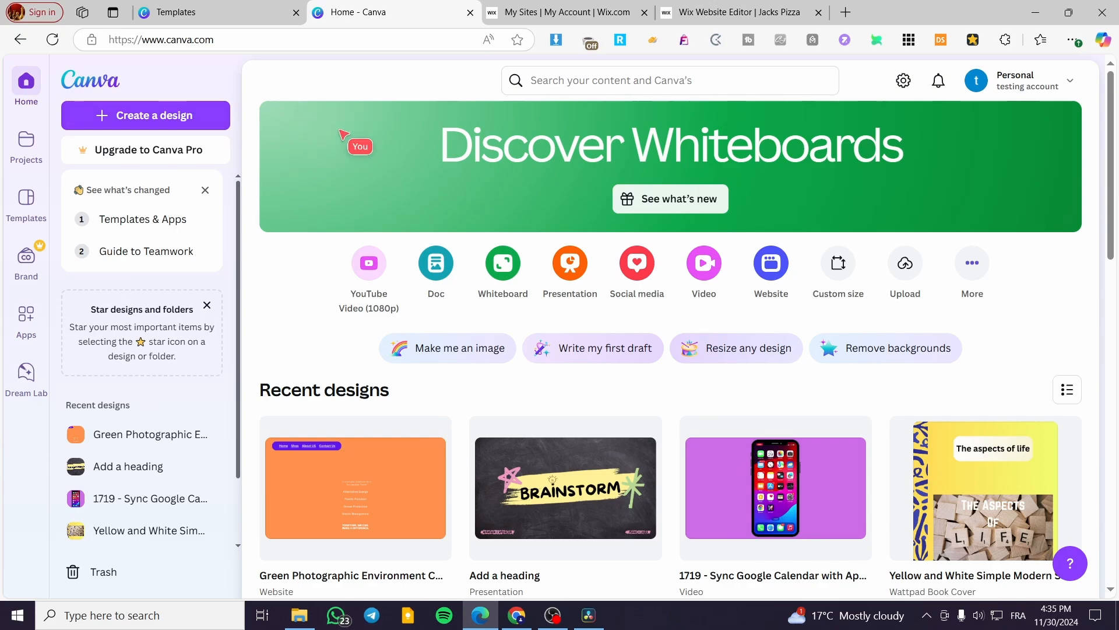
{"action": "left_click", "coordinate": [713, 7]}
{"action": "scroll", "coordinate": [527, 243], "scroll_direction": "down", "scroll_amount": 4}
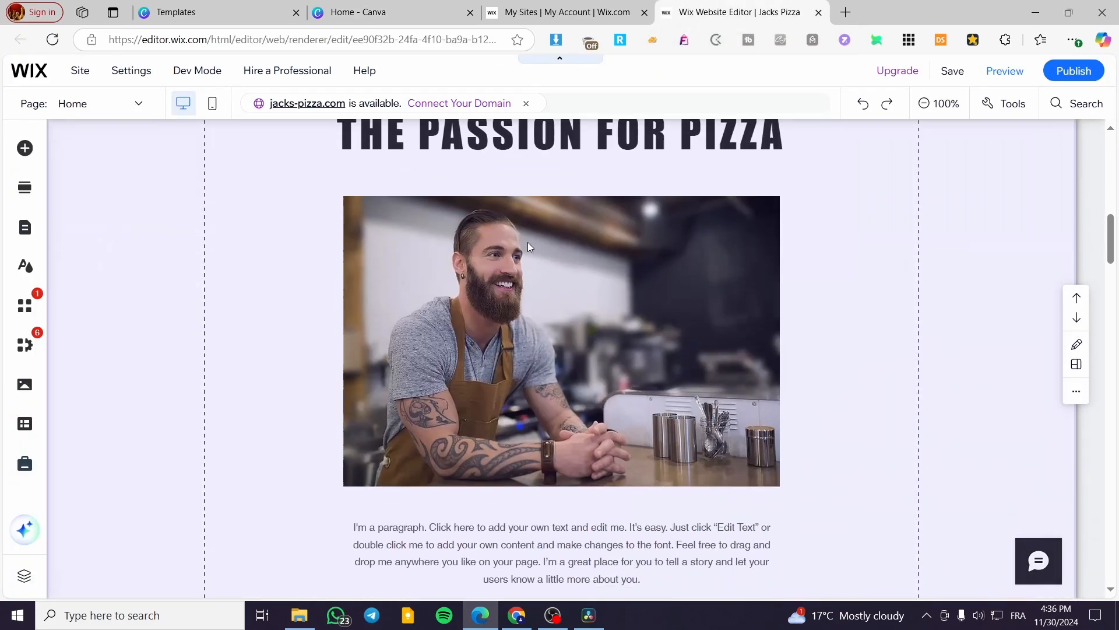
{"action": "scroll", "coordinate": [323, 232], "scroll_direction": "up", "scroll_amount": 9}
{"action": "scroll", "coordinate": [447, 244], "scroll_direction": "up", "scroll_amount": 4}
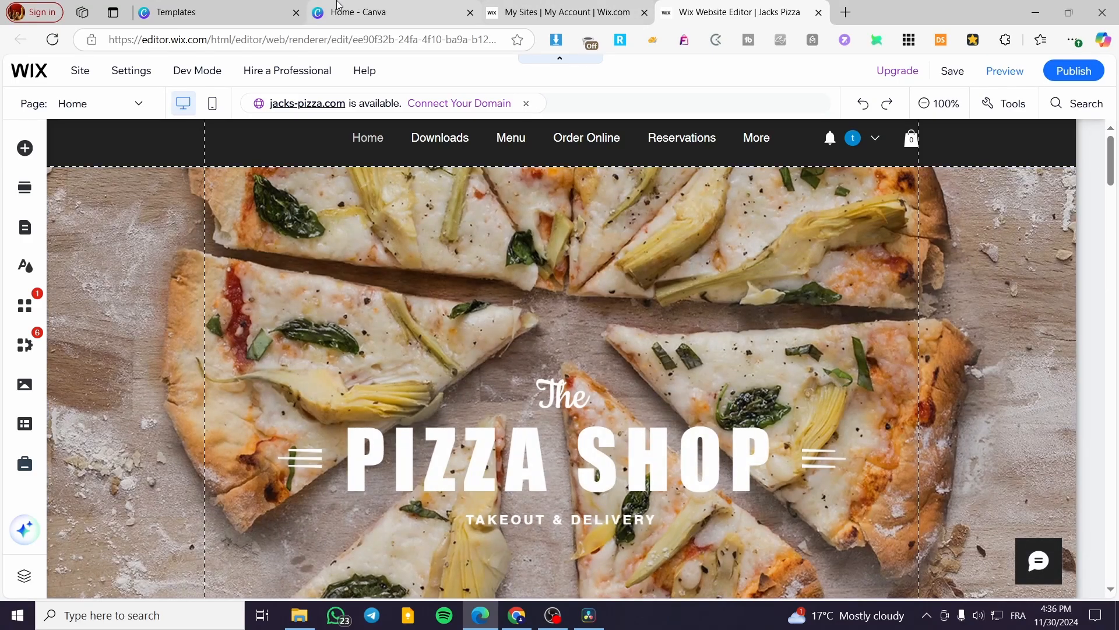
Step: Search Canva for pizza website designs
{"action": "left_click", "coordinate": [369, 8]}
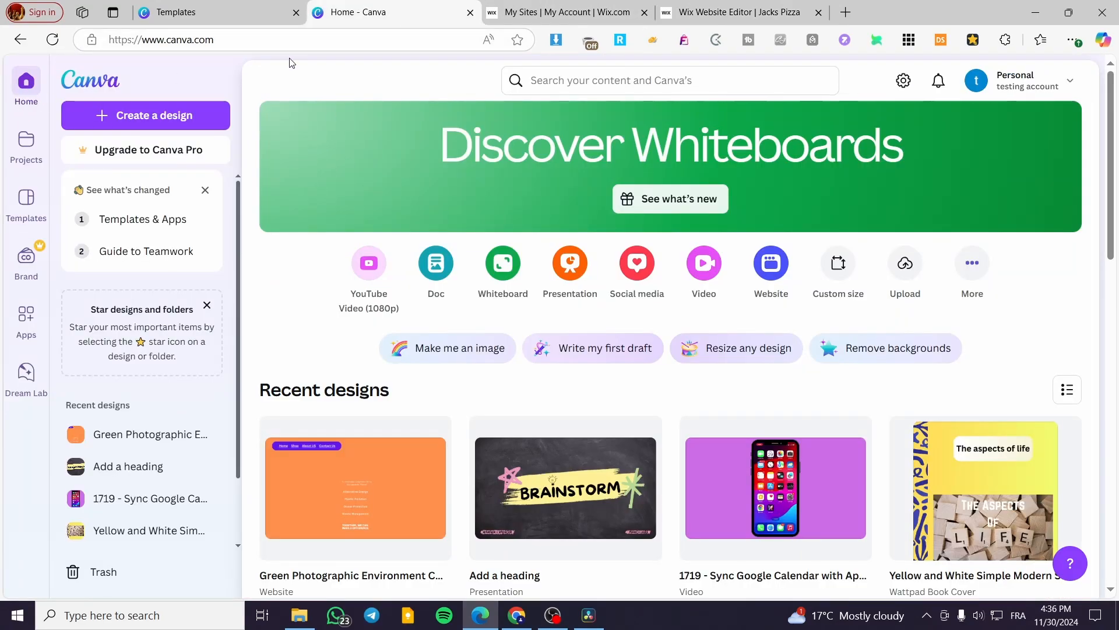
{"action": "left_click", "coordinate": [582, 80]}
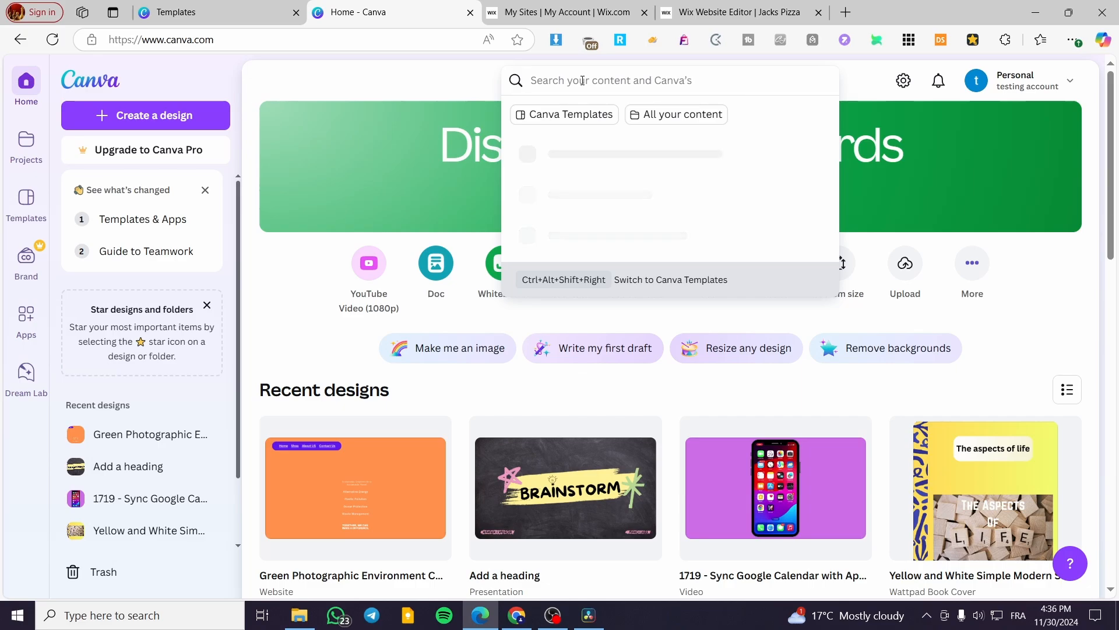
{"action": "type", "text": "pizza w"}
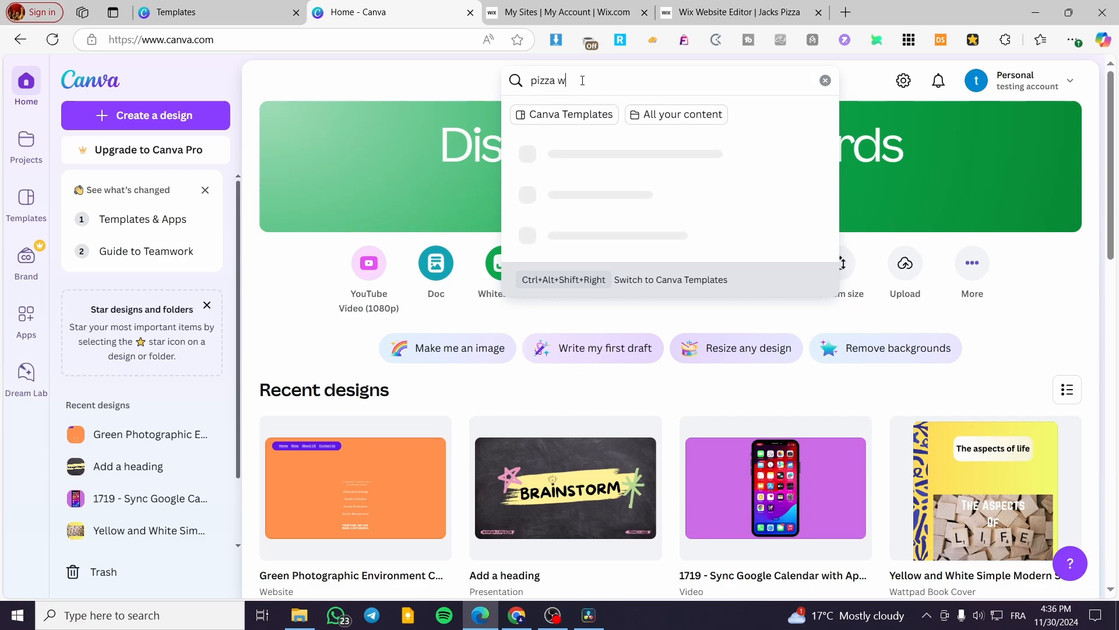
{"action": "type", "text": "ebsite"}
{"action": "key", "text": "Return"}
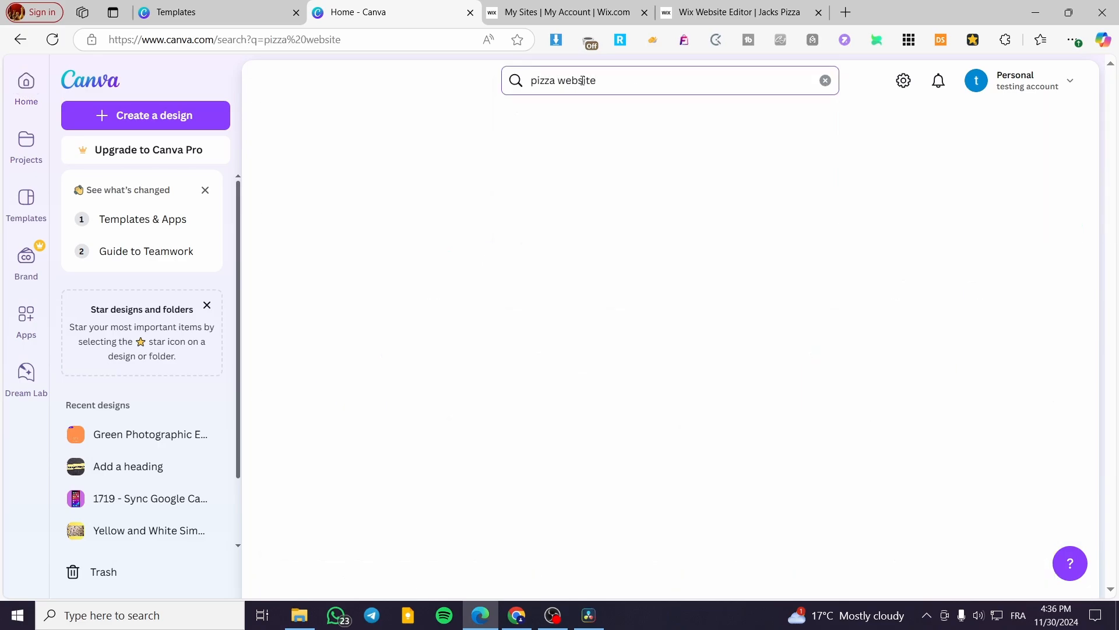
Step: Browse the pizza website template results, comparing them with the Wix site
{"action": "scroll", "coordinate": [550, 295], "scroll_direction": "down", "scroll_amount": 4}
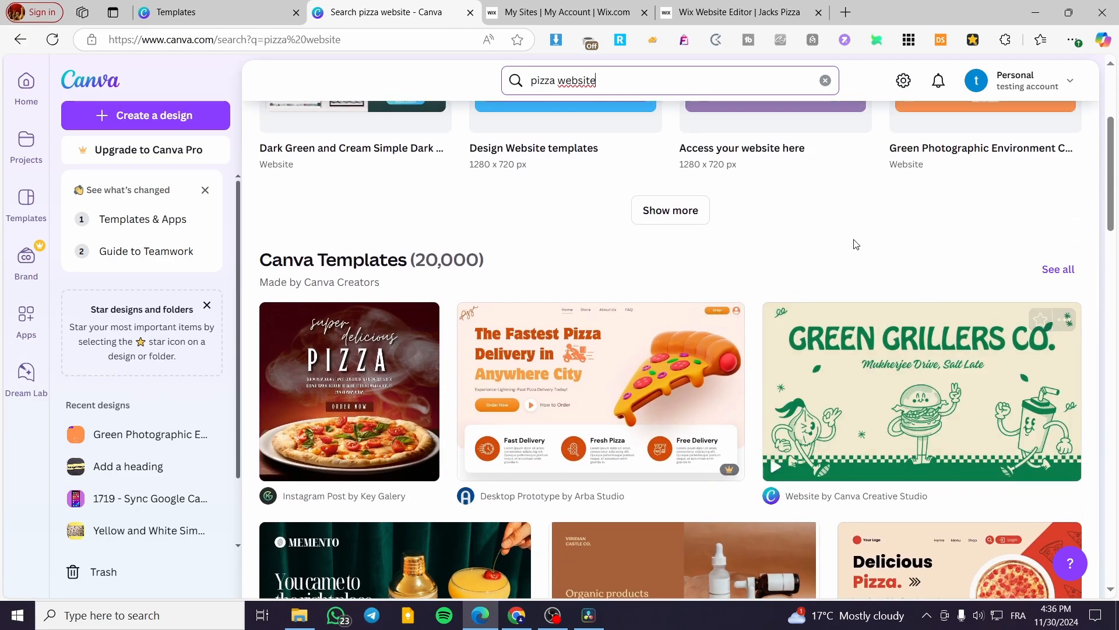
{"action": "scroll", "coordinate": [854, 242], "scroll_direction": "down", "scroll_amount": 5}
{"action": "left_click", "coordinate": [736, 11]}
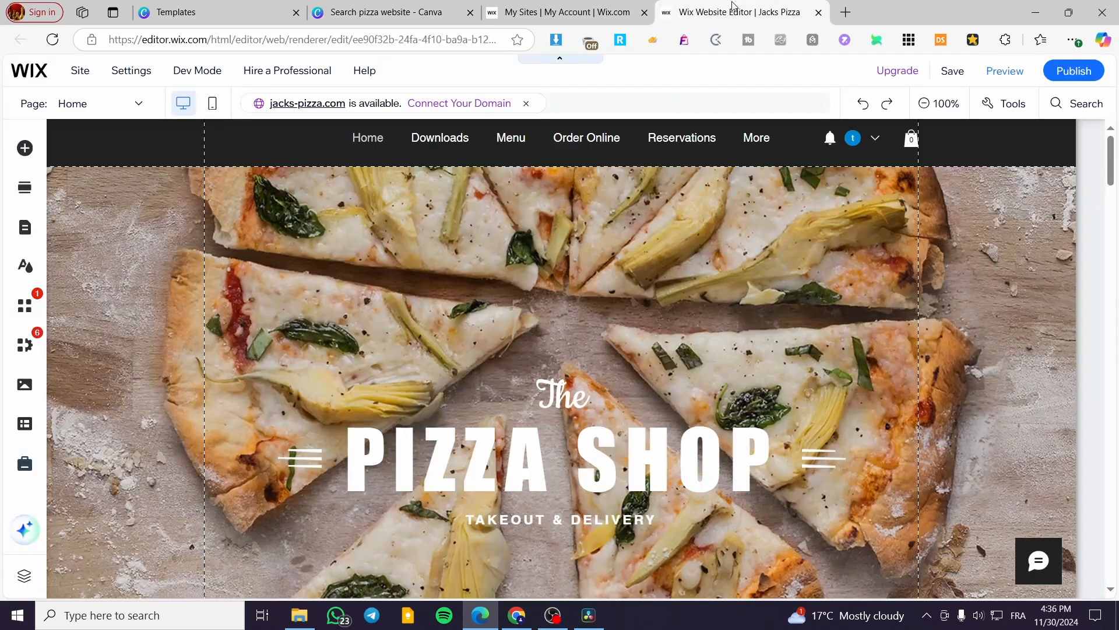
{"action": "left_click", "coordinate": [385, 12]}
{"action": "scroll", "coordinate": [787, 381], "scroll_direction": "down", "scroll_amount": 3}
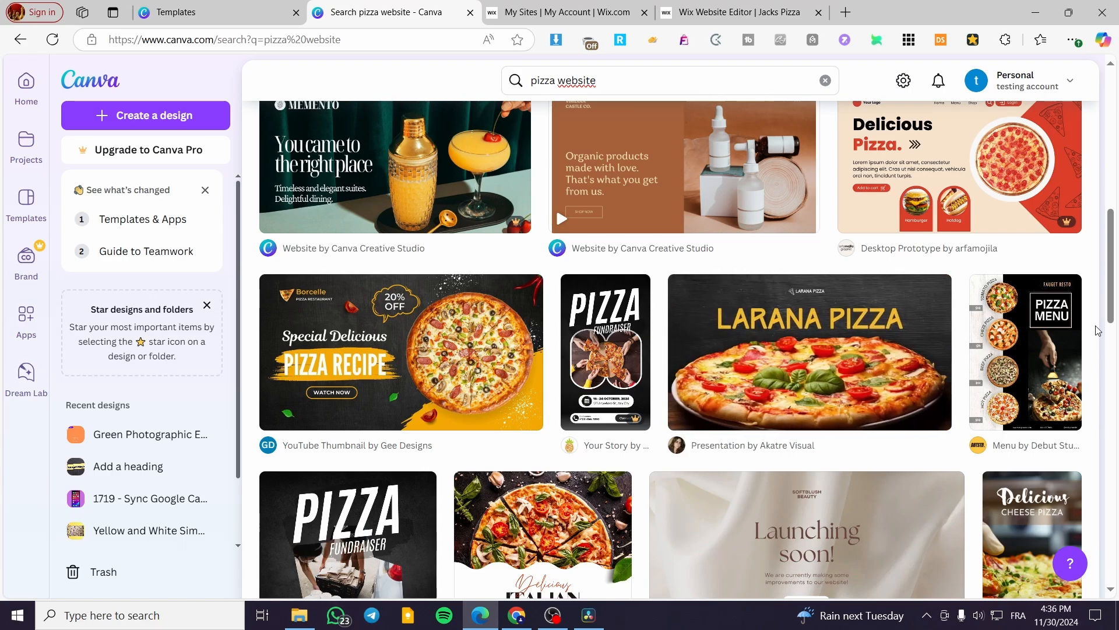
Step: Open the Larana Pizza presentation template and start customizing it
{"action": "left_click", "coordinate": [835, 350]}
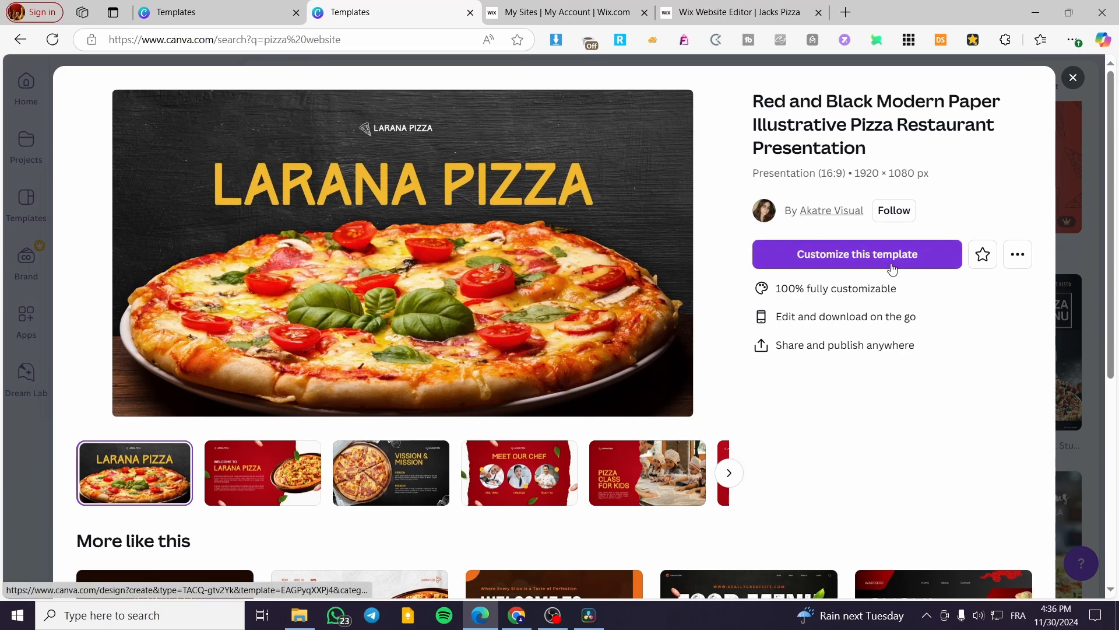
{"action": "left_click", "coordinate": [896, 264]}
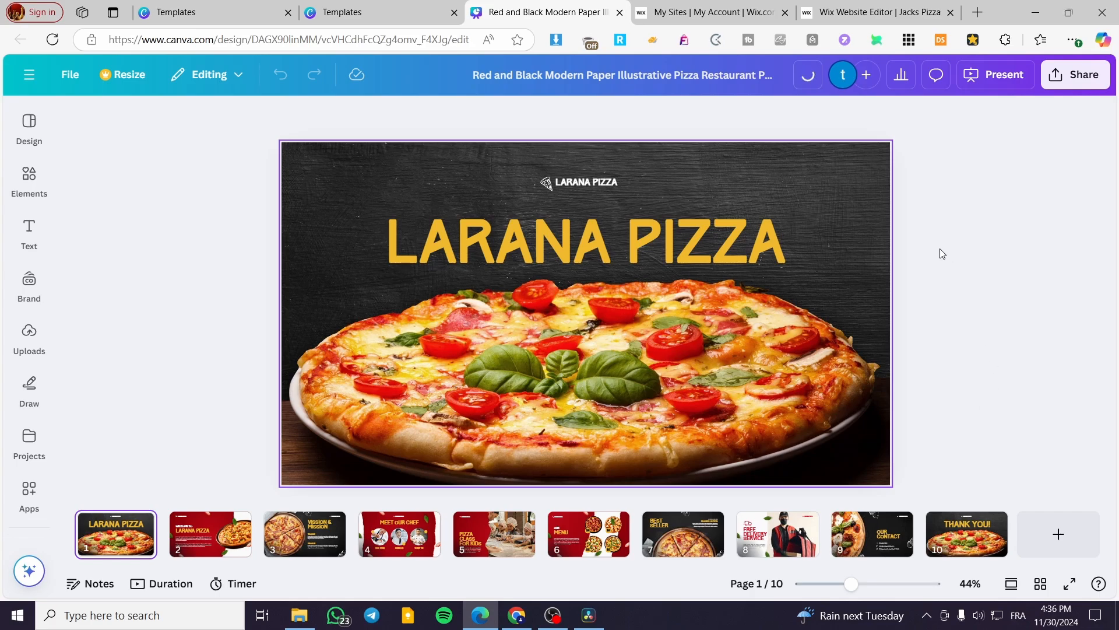
Step: Explore the design's sharing options for publishing as a website and saving
{"action": "left_click", "coordinate": [1085, 79]}
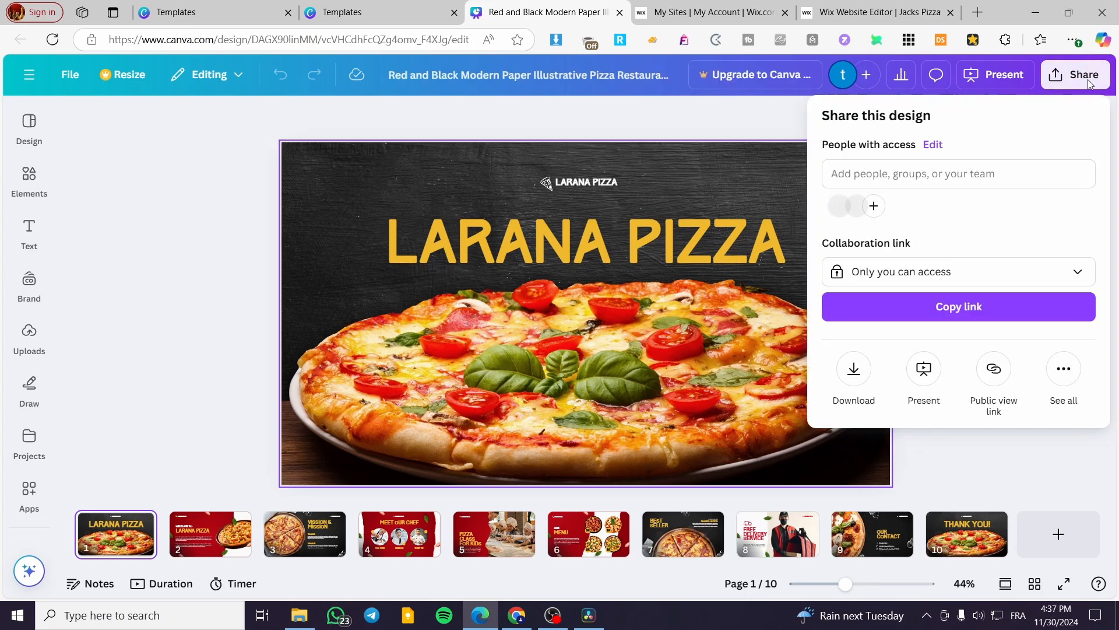
{"action": "left_click", "coordinate": [1069, 369]}
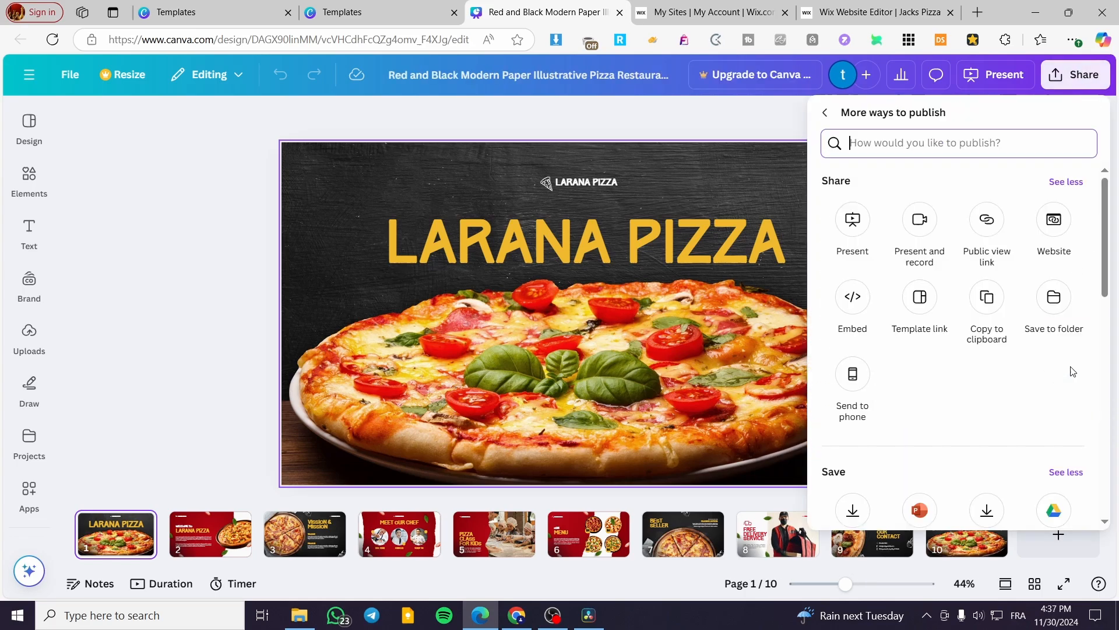
{"action": "left_click", "coordinate": [1054, 218]}
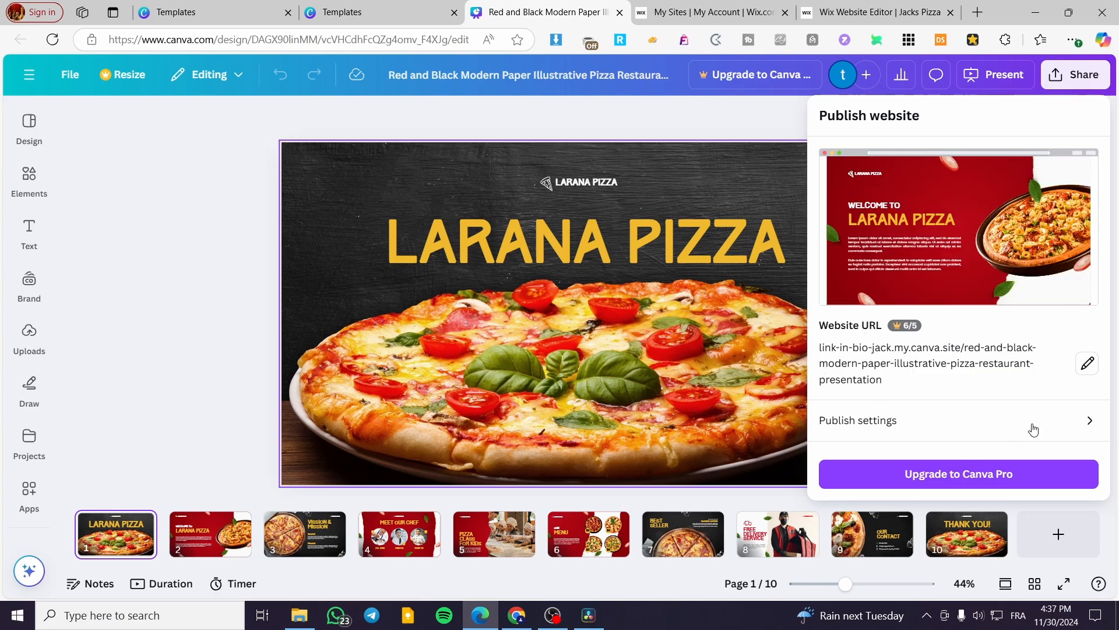
{"action": "left_click", "coordinate": [189, 205]}
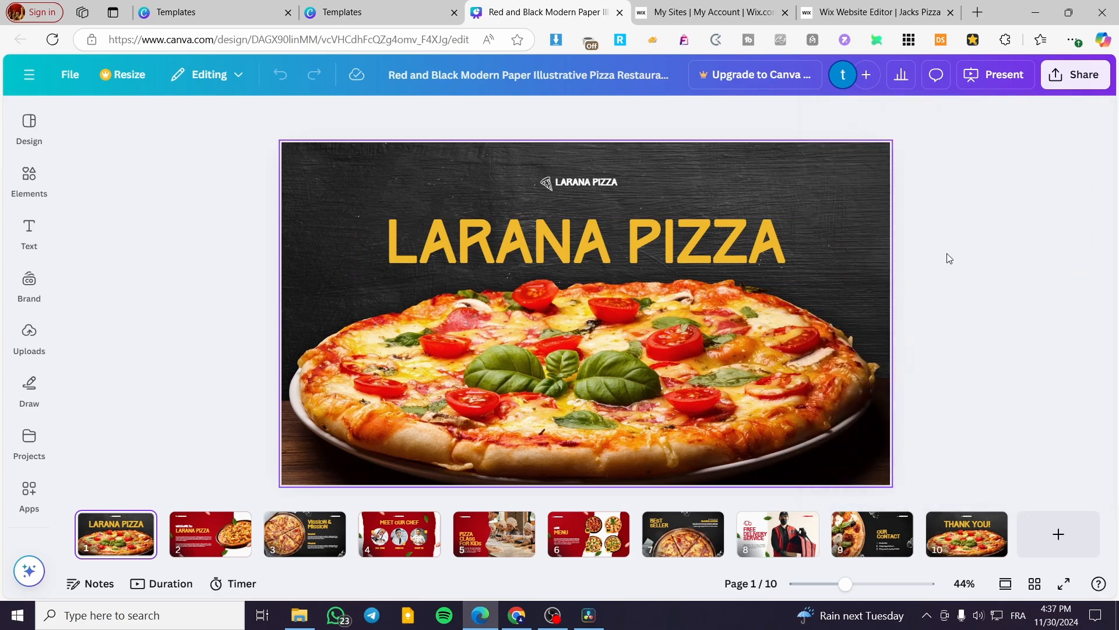
{"action": "left_click", "coordinate": [1085, 76]}
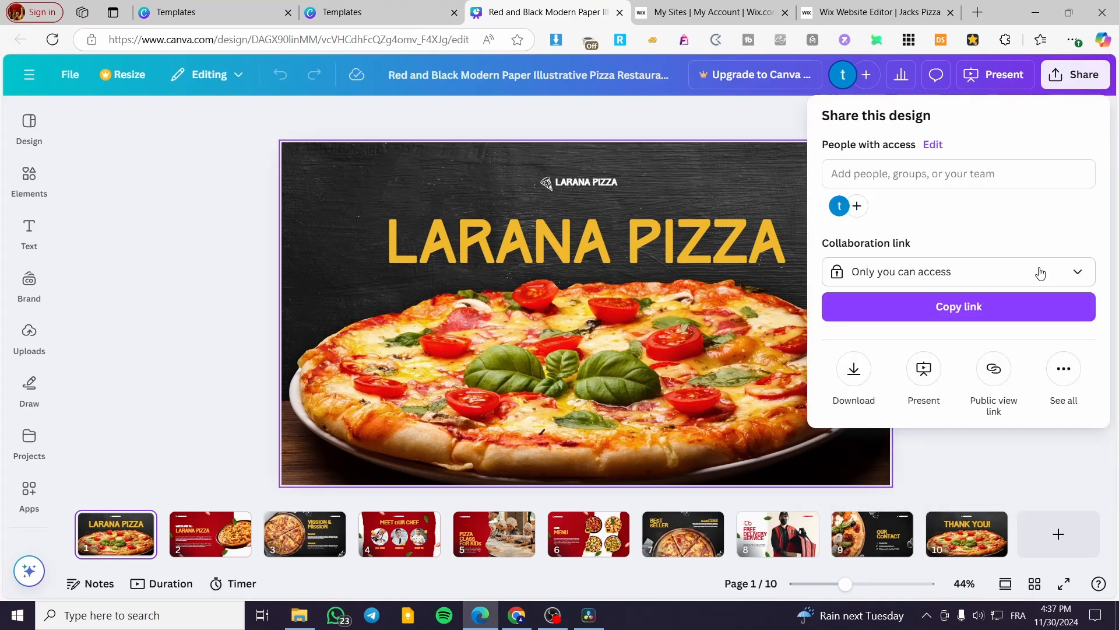
{"action": "left_click", "coordinate": [1062, 378]}
{"action": "scroll", "coordinate": [1052, 472], "scroll_direction": "down", "scroll_amount": 3}
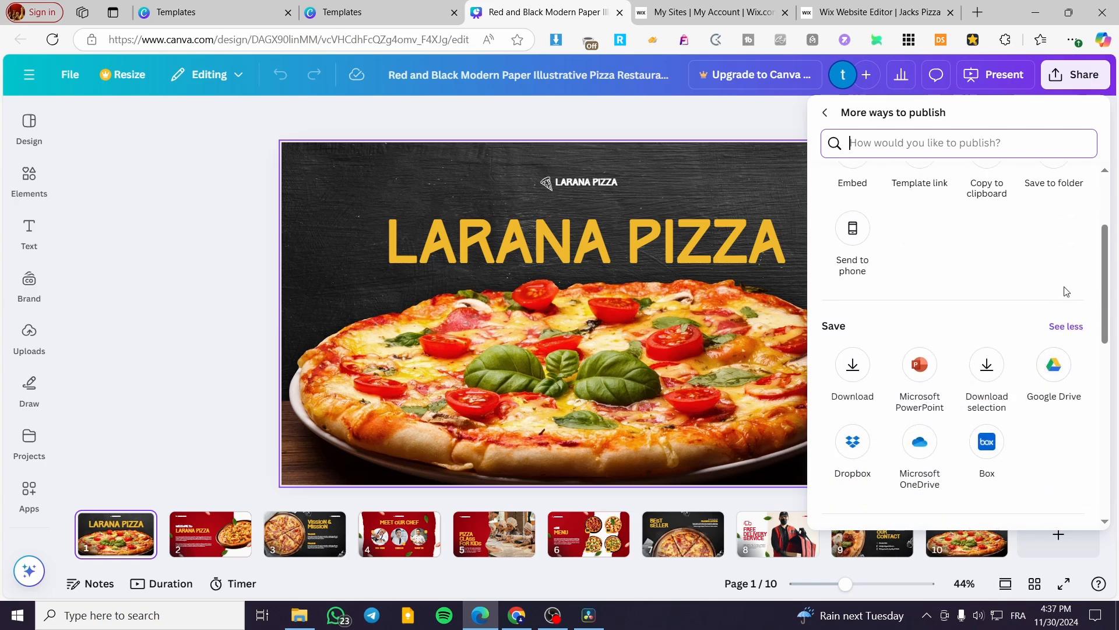
{"action": "left_click", "coordinate": [209, 253]}
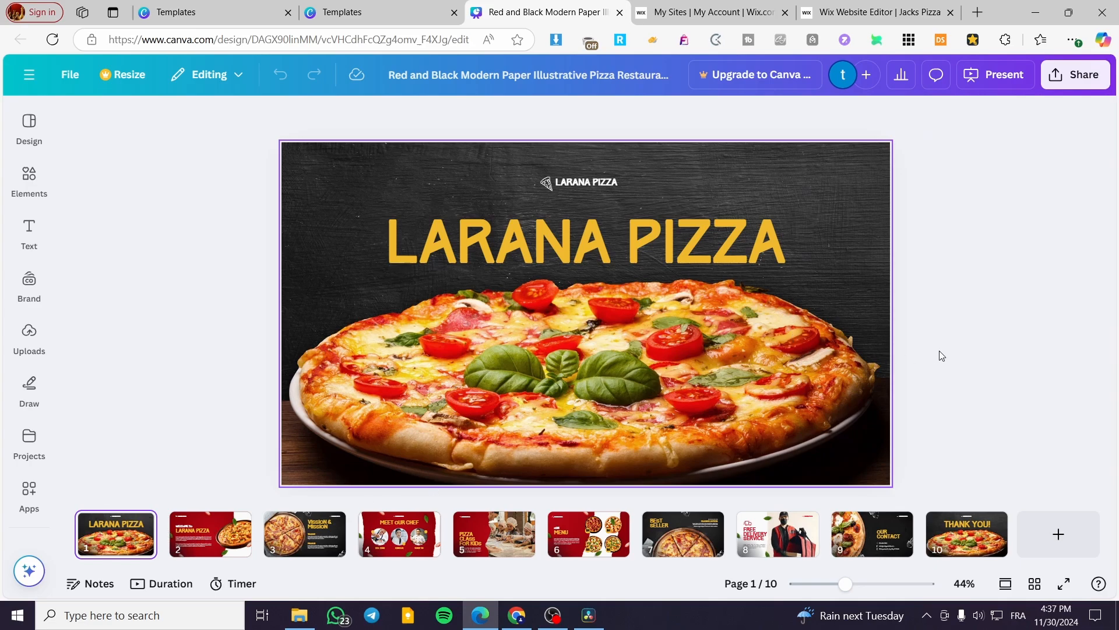
{"action": "left_click", "coordinate": [991, 333]}
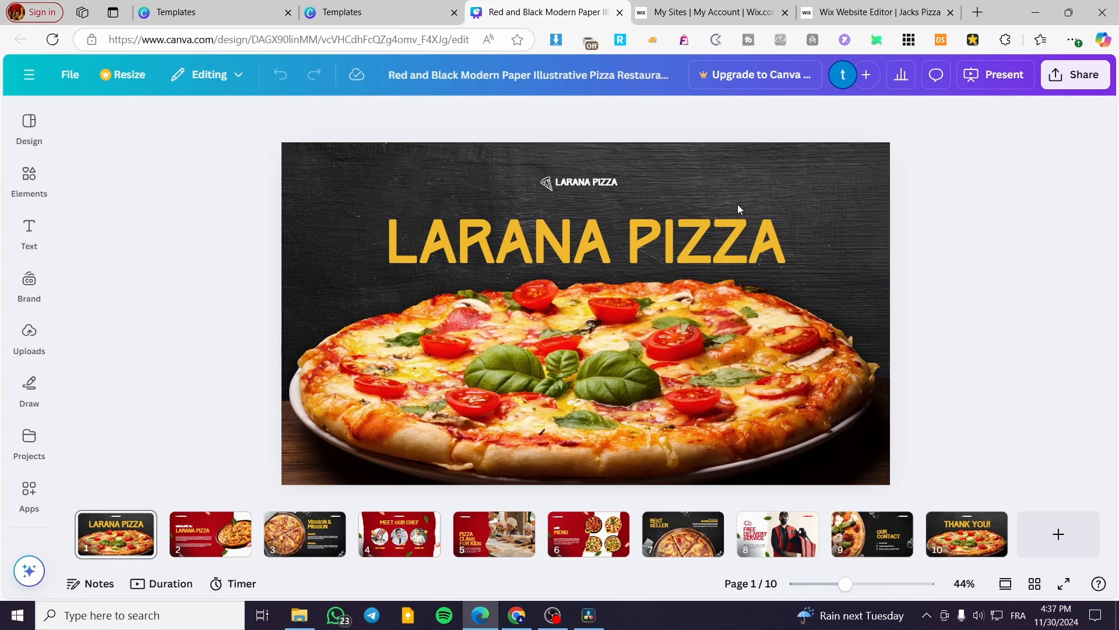
Step: Browse through the template's pages
{"action": "left_click", "coordinate": [230, 533]}
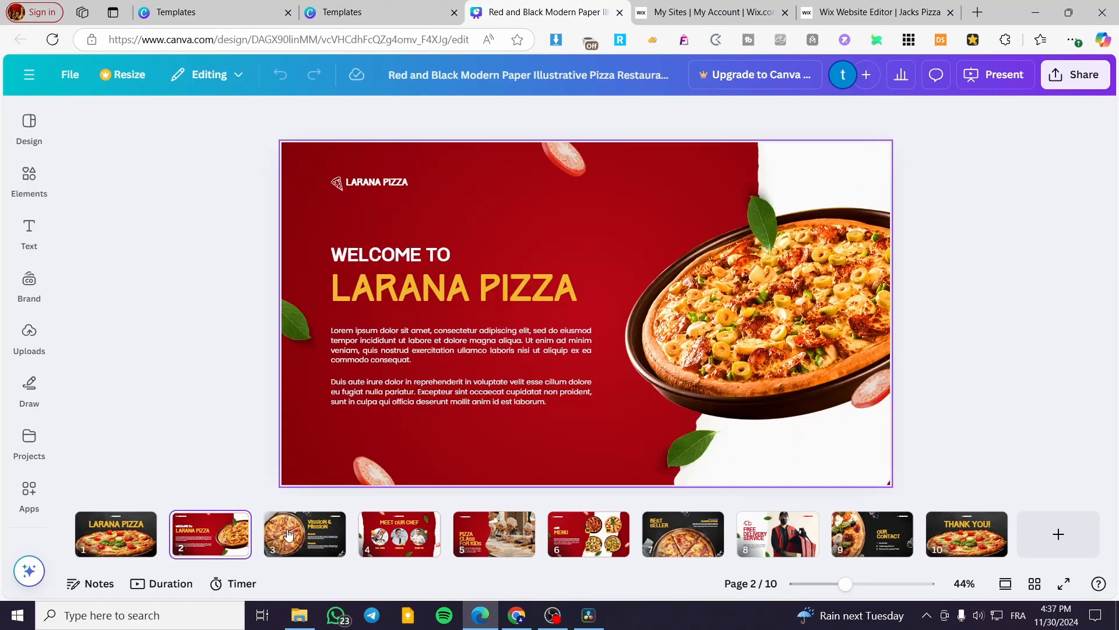
{"action": "left_click", "coordinate": [309, 533]}
{"action": "left_click", "coordinate": [402, 533]}
{"action": "left_click", "coordinate": [495, 533]}
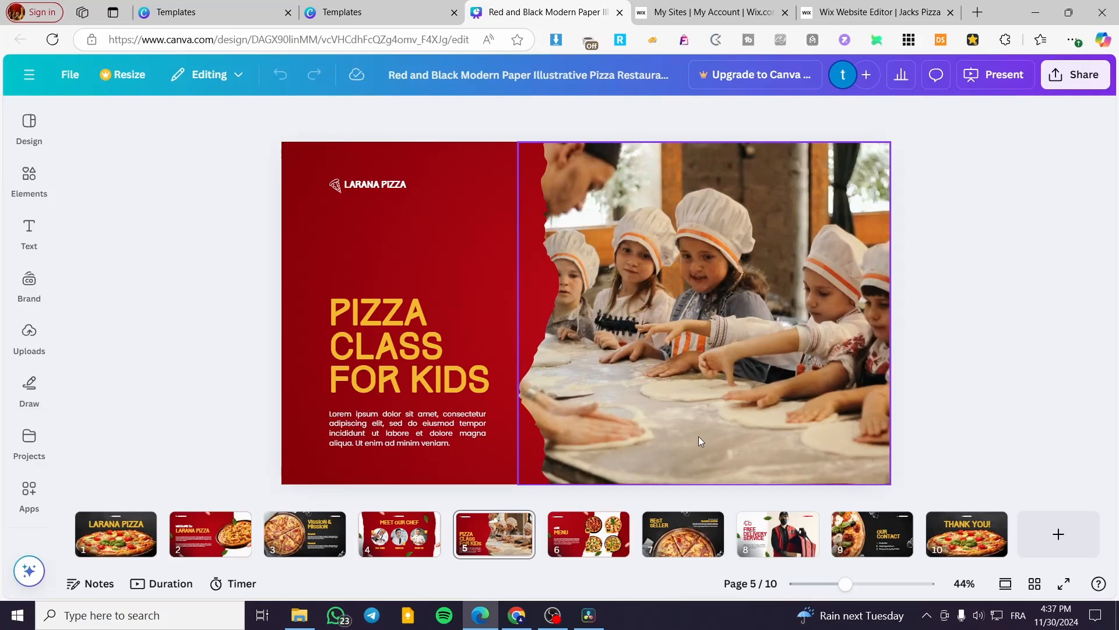
{"action": "scroll", "coordinate": [375, 395], "scroll_direction": "up", "scroll_amount": 1}
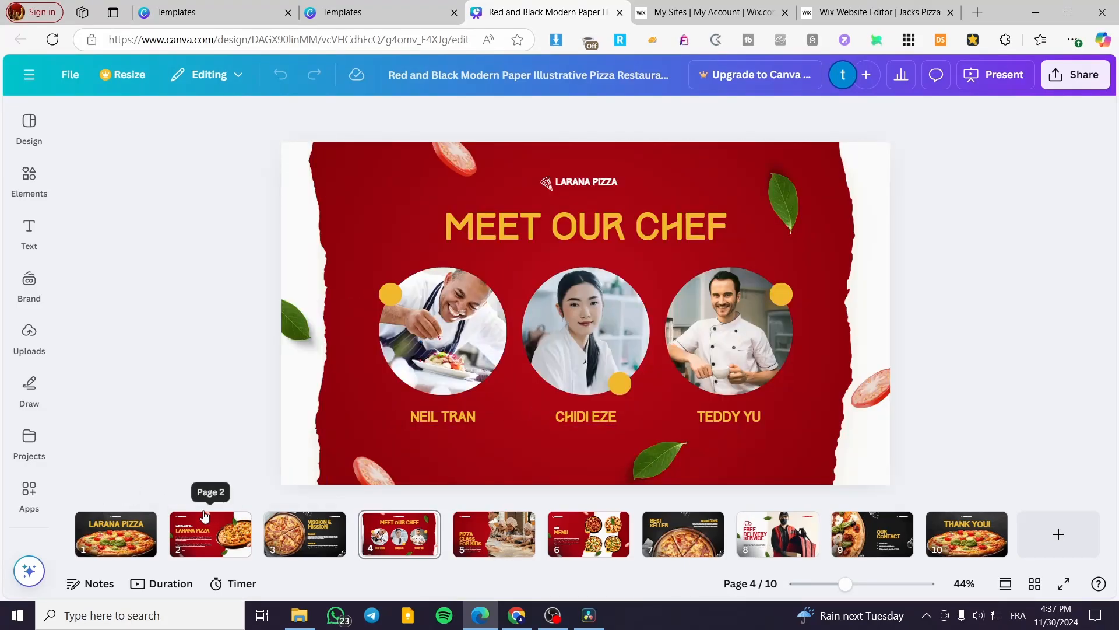
{"action": "scroll", "coordinate": [567, 375], "scroll_direction": "up", "scroll_amount": 2}
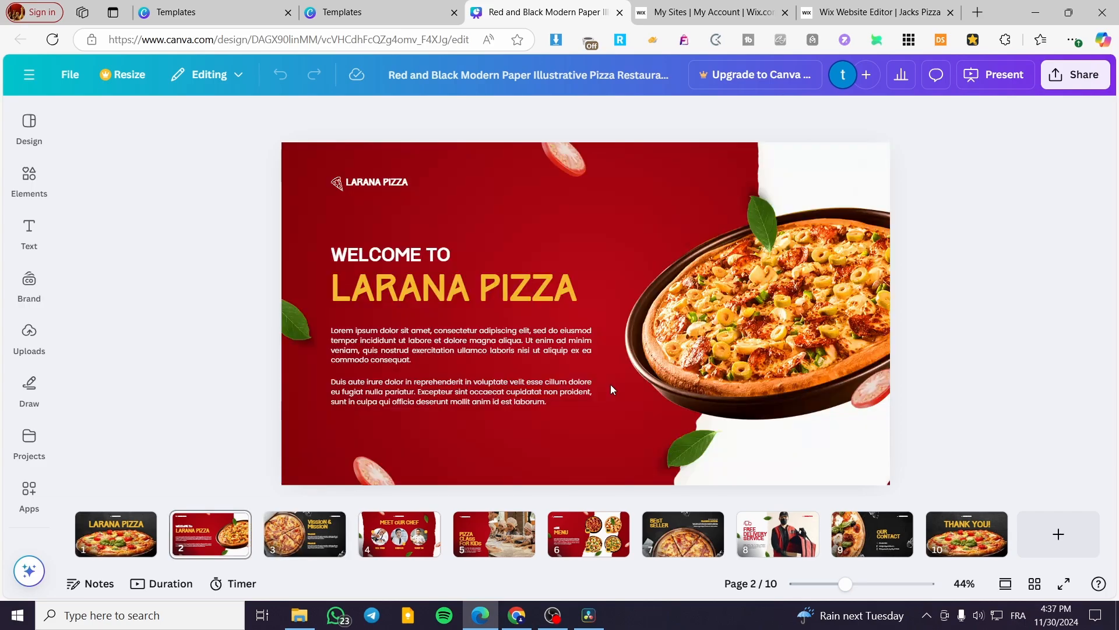
{"action": "scroll", "coordinate": [525, 307], "scroll_direction": "up", "scroll_amount": 1}
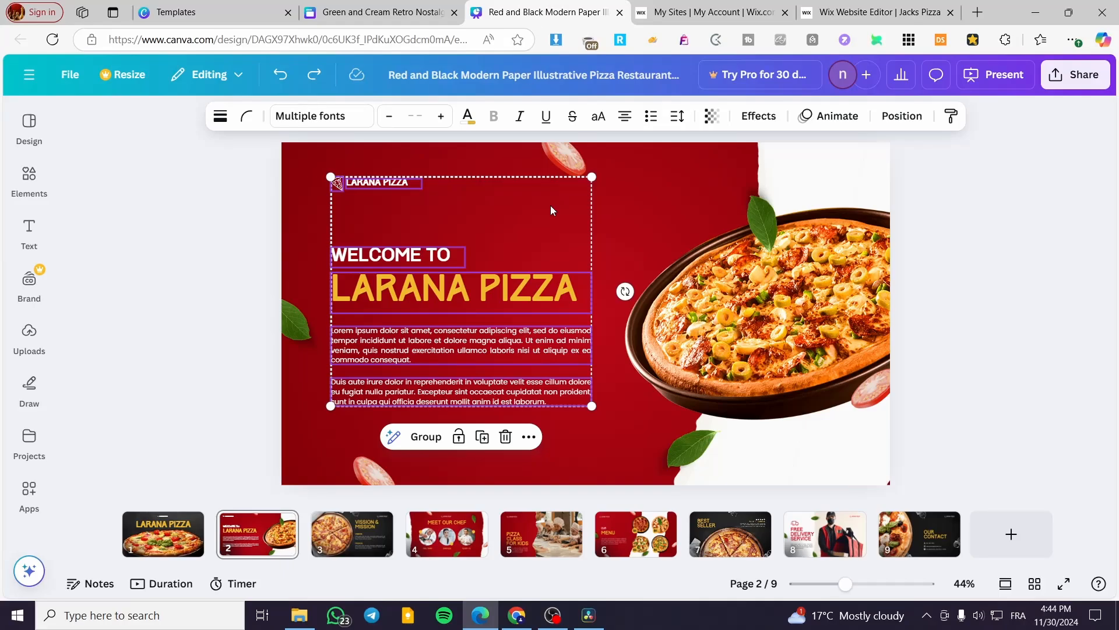
{"action": "scroll", "coordinate": [535, 374], "scroll_direction": "up", "scroll_amount": 1}
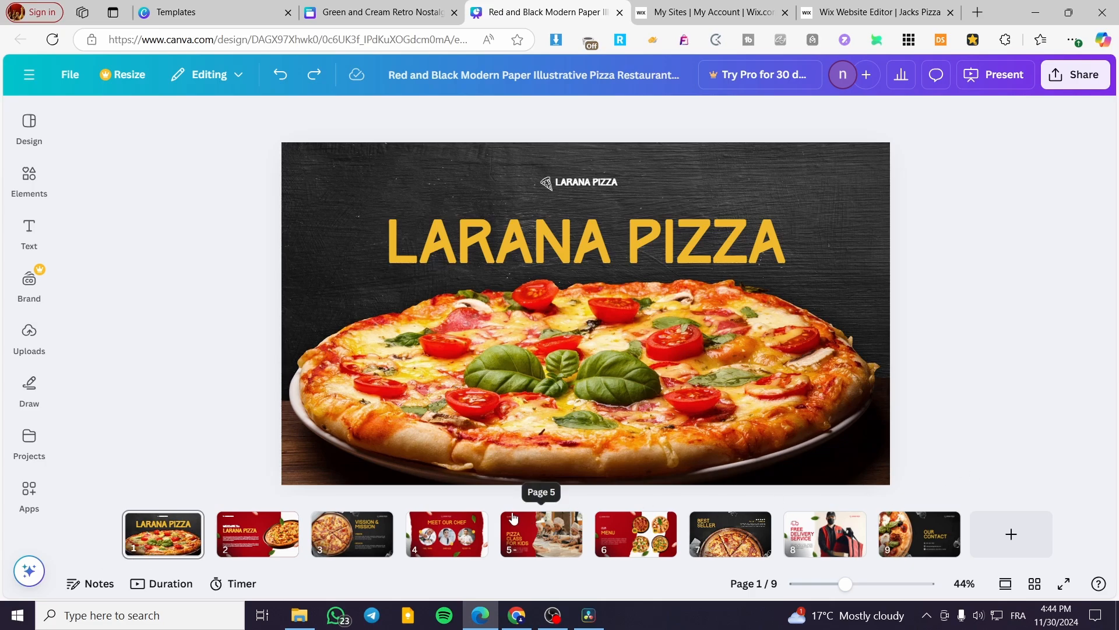
Step: In the Jack's Pizza design, resize the pizza image on the first page slightly smaller
{"action": "left_click", "coordinate": [337, 12]}
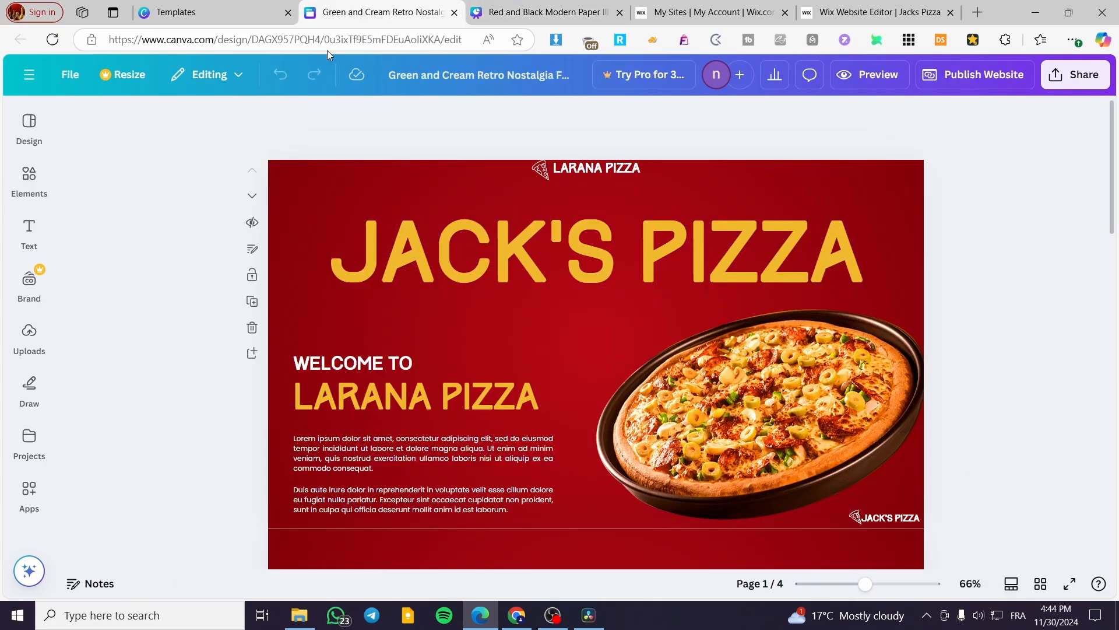
{"action": "scroll", "coordinate": [907, 315], "scroll_direction": "down", "scroll_amount": 2}
{"action": "left_click", "coordinate": [845, 345]}
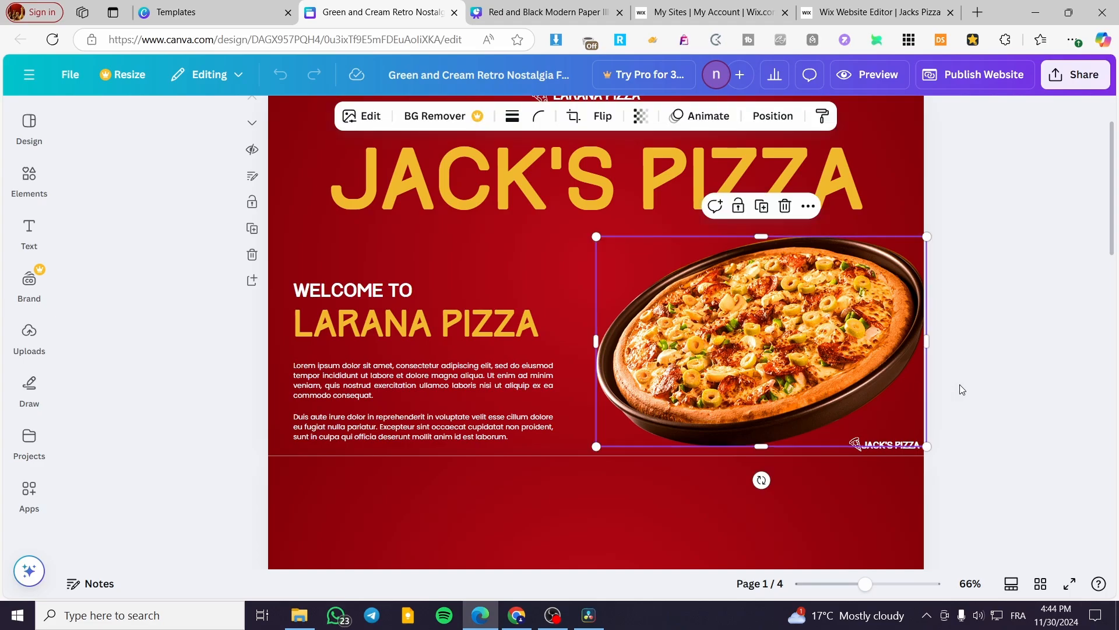
{"action": "left_click_drag", "start_coordinate": [914, 242], "coordinate": [909, 247]}
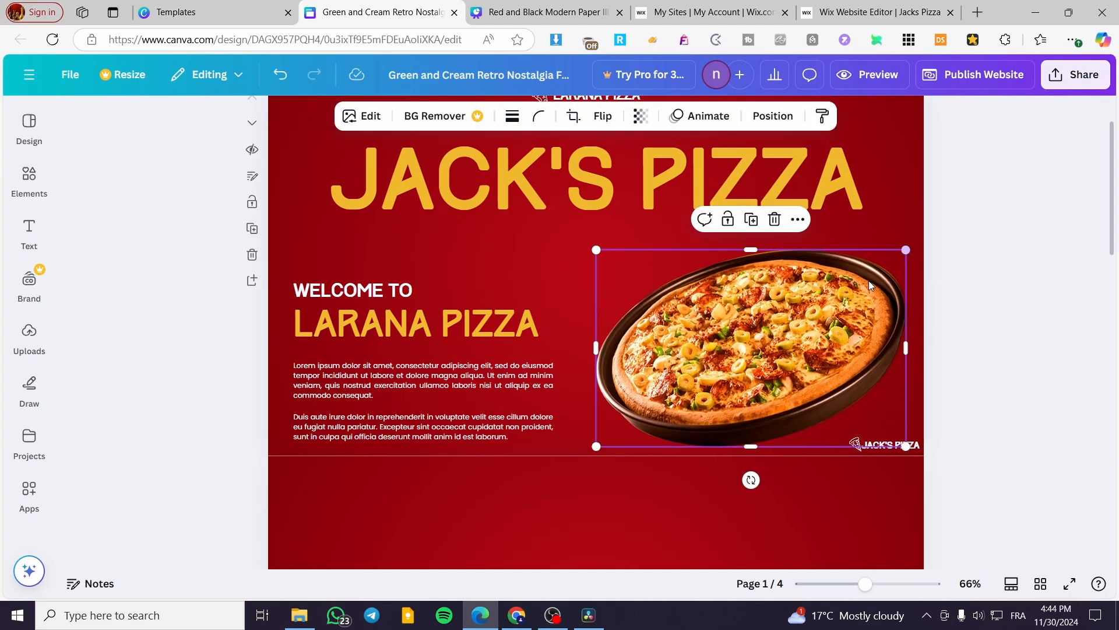
{"action": "left_click", "coordinate": [1024, 328]}
{"action": "scroll", "coordinate": [526, 377], "scroll_direction": "up", "scroll_amount": 1}
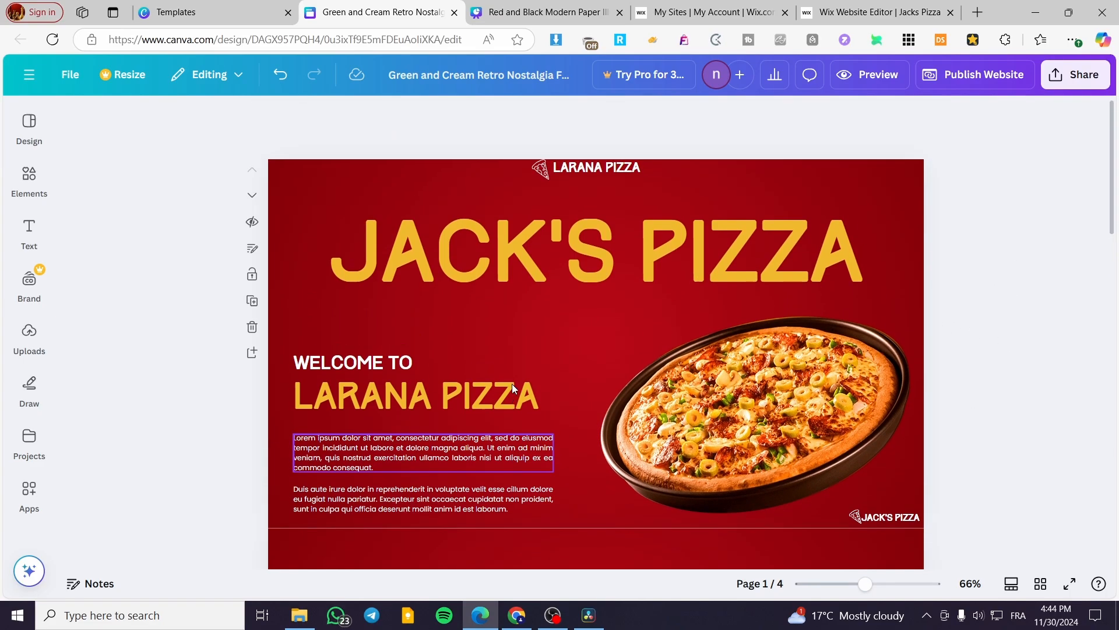
Step: Change the small logo text at the top of the first page to JACK'S PIZZA
{"action": "left_click", "coordinate": [576, 168]}
{"action": "double_click", "coordinate": [577, 168]}
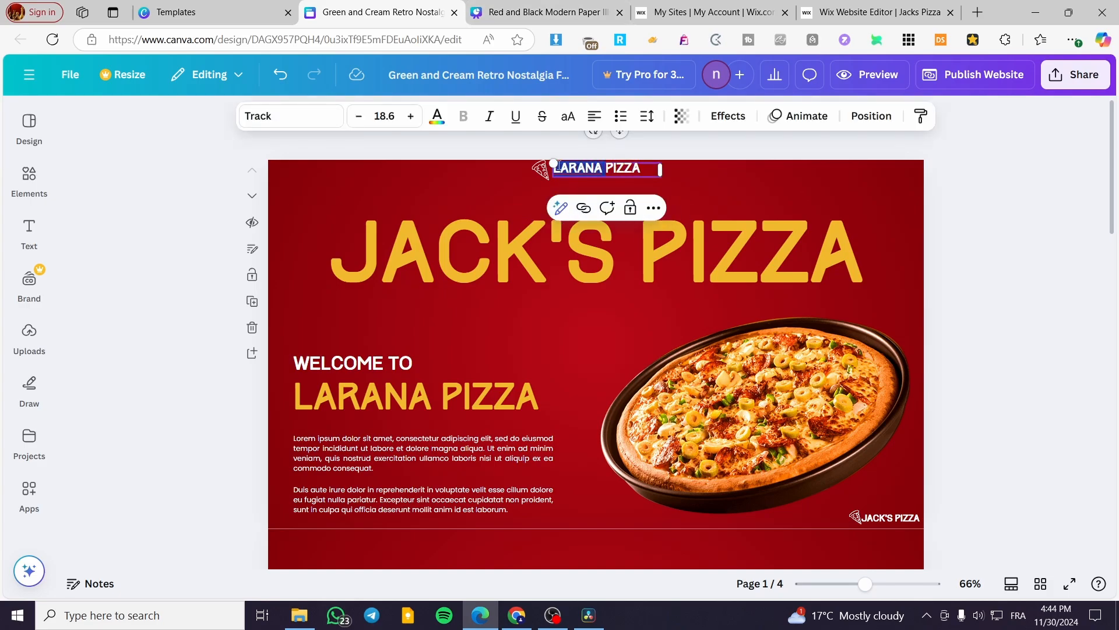
{"action": "type", "text": "JACK"}
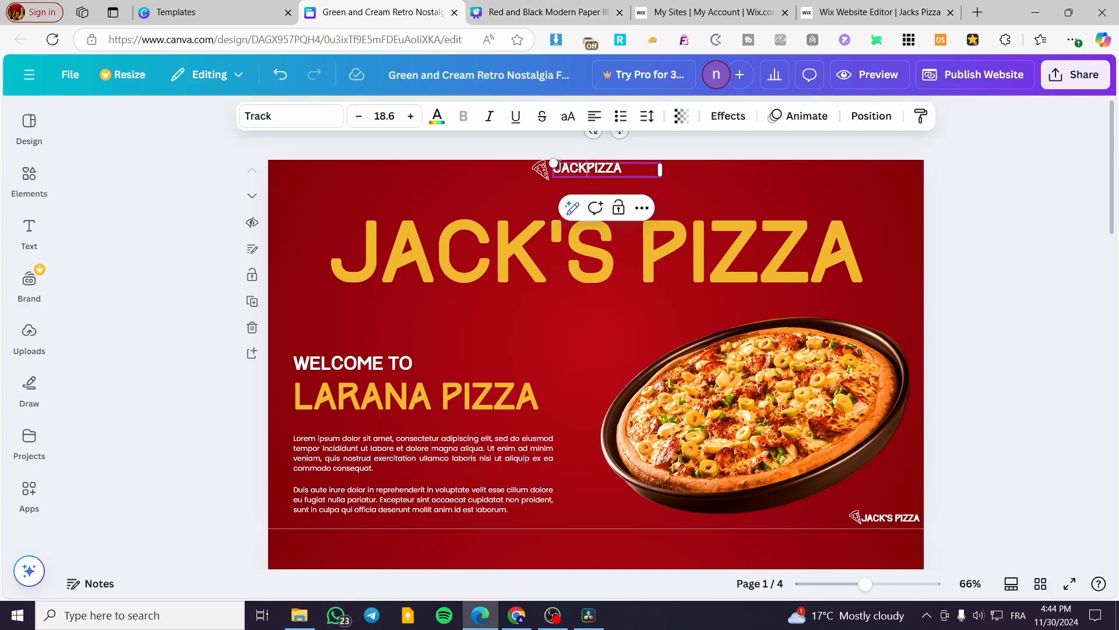
{"action": "type", "text": "'S"}
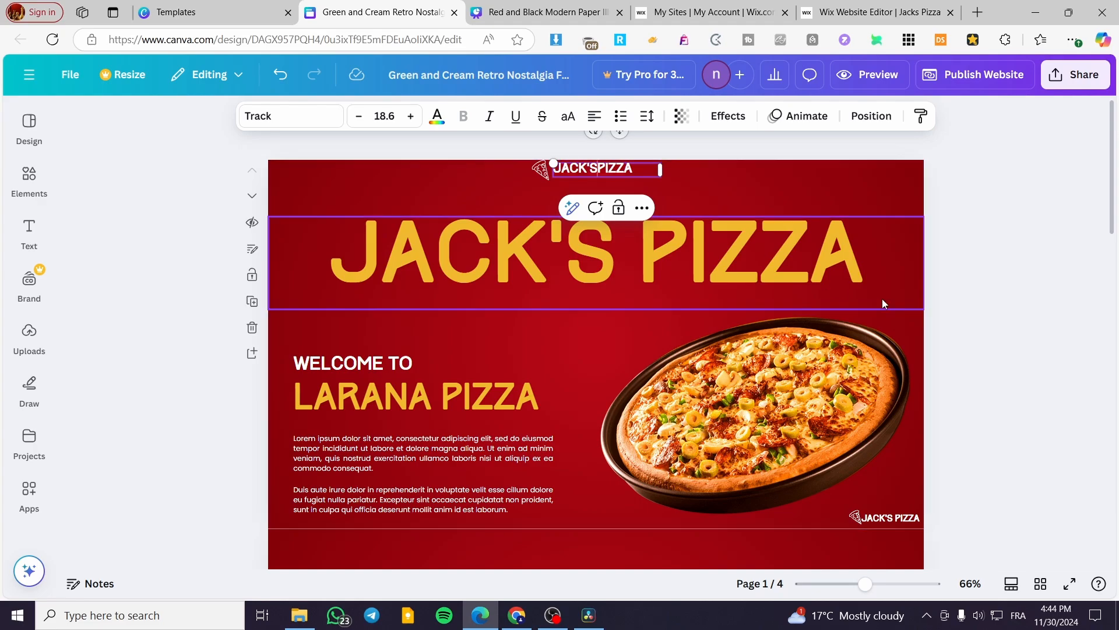
{"action": "left_click", "coordinate": [976, 313]}
Step: Browse the pages of the Red and Black pizza template in the other tab
{"action": "left_click", "coordinate": [530, 11]}
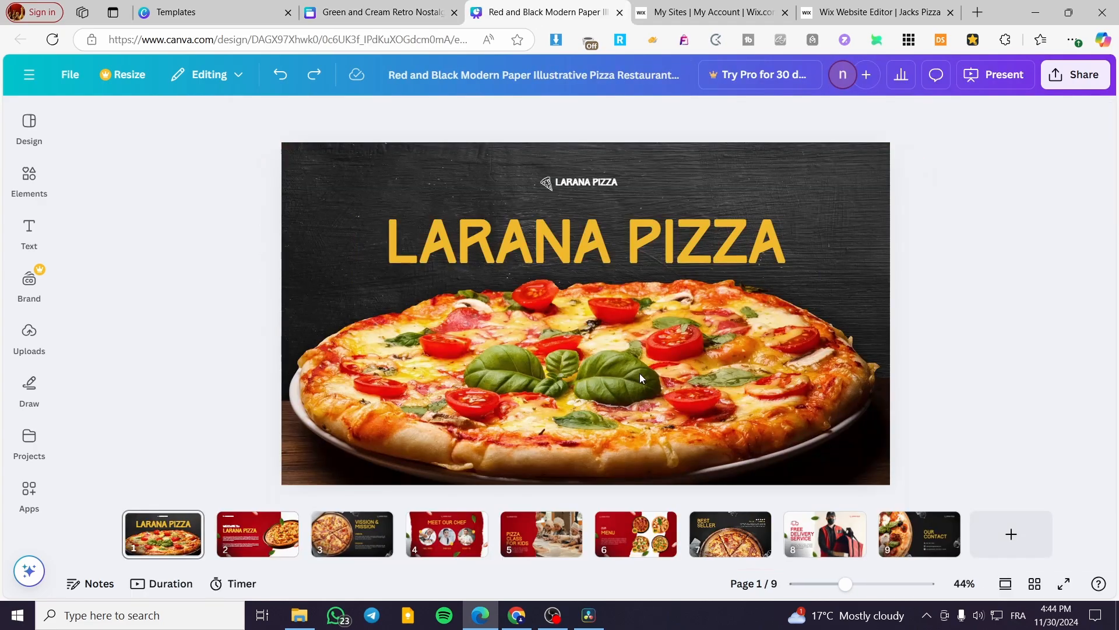
{"action": "scroll", "coordinate": [635, 370], "scroll_direction": "down", "scroll_amount": 1}
{"action": "left_click", "coordinate": [345, 520]}
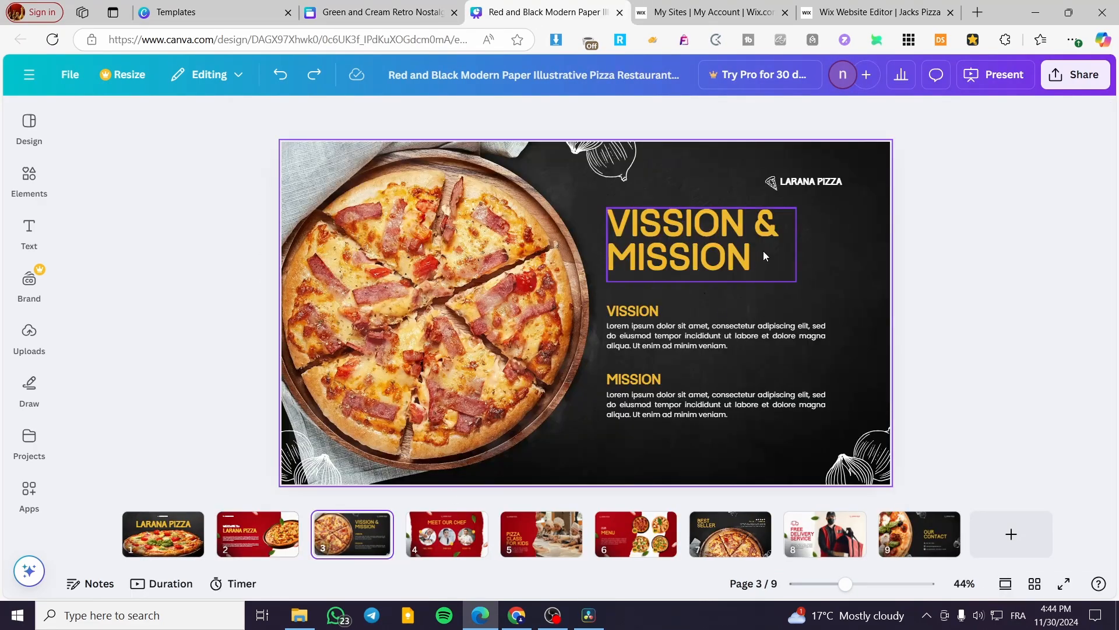
{"action": "left_click", "coordinate": [853, 253]}
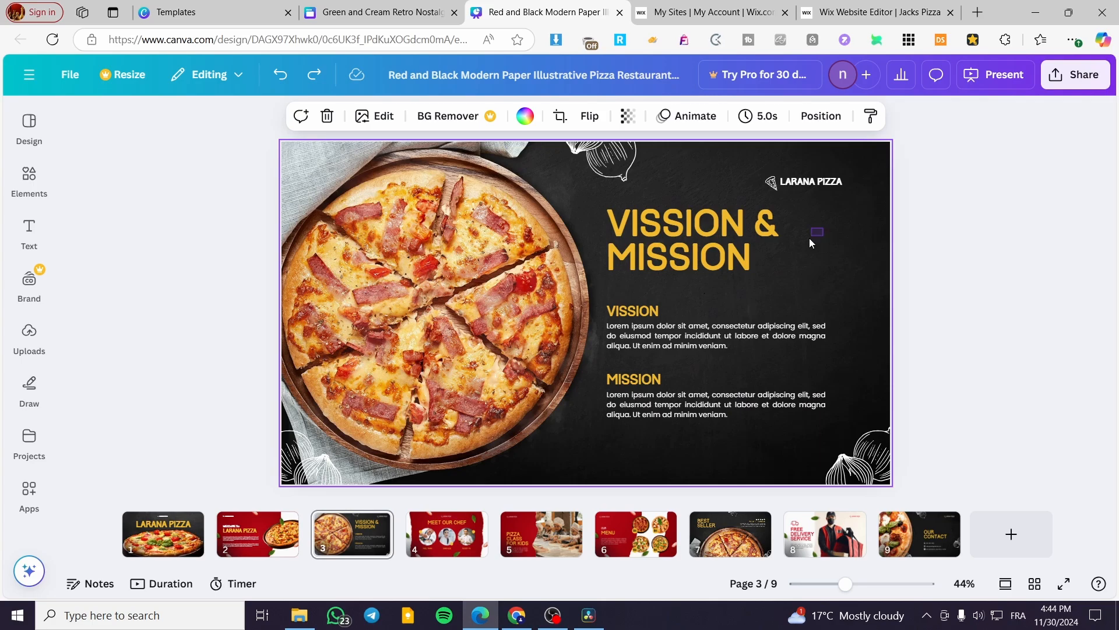
{"action": "left_click", "coordinate": [686, 241]}
{"action": "left_click", "coordinate": [488, 294]}
{"action": "left_click_drag", "start_coordinate": [507, 302], "coordinate": [519, 308]}
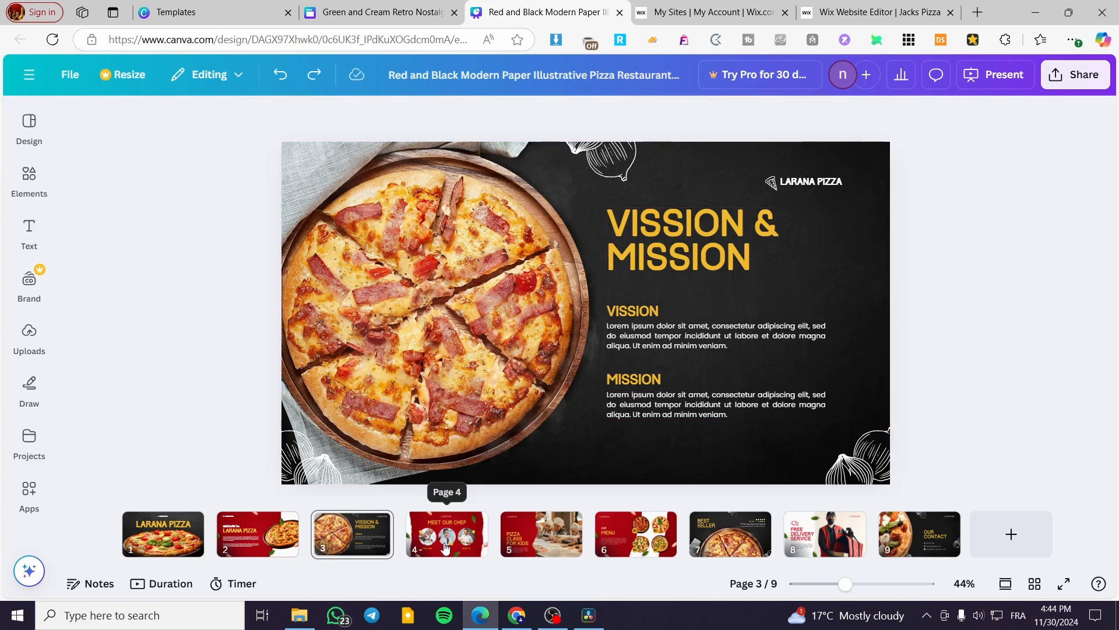
{"action": "left_click", "coordinate": [541, 539]}
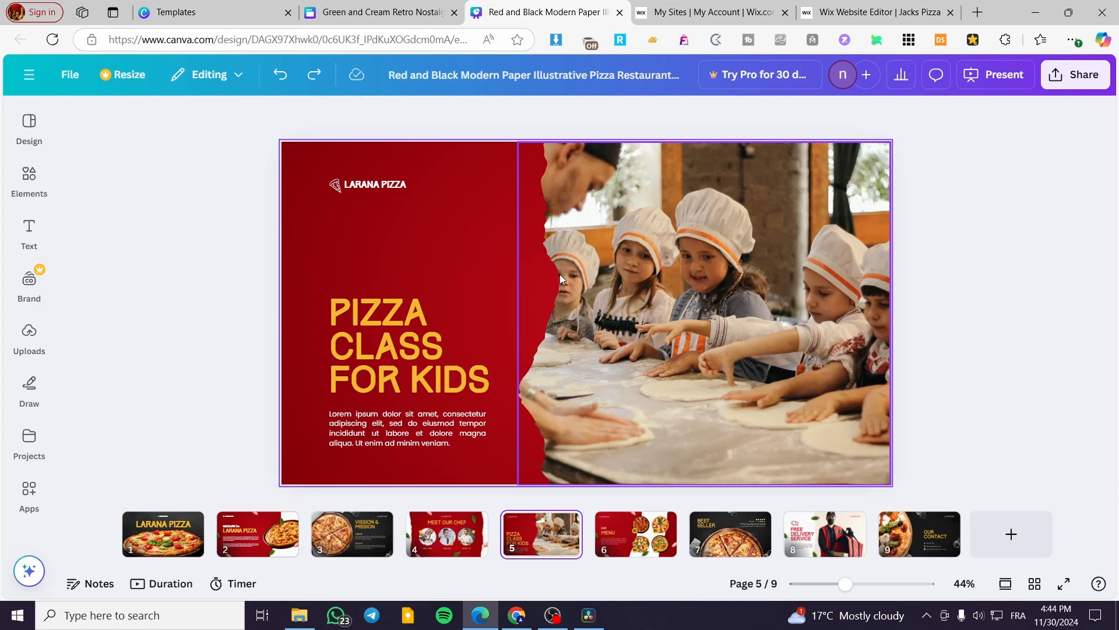
{"action": "left_click", "coordinate": [489, 201]}
Step: Copy the kids pizza-class photo from the other template's page 5 onto page 2 and move it to the right side
{"action": "left_click", "coordinate": [402, 10]}
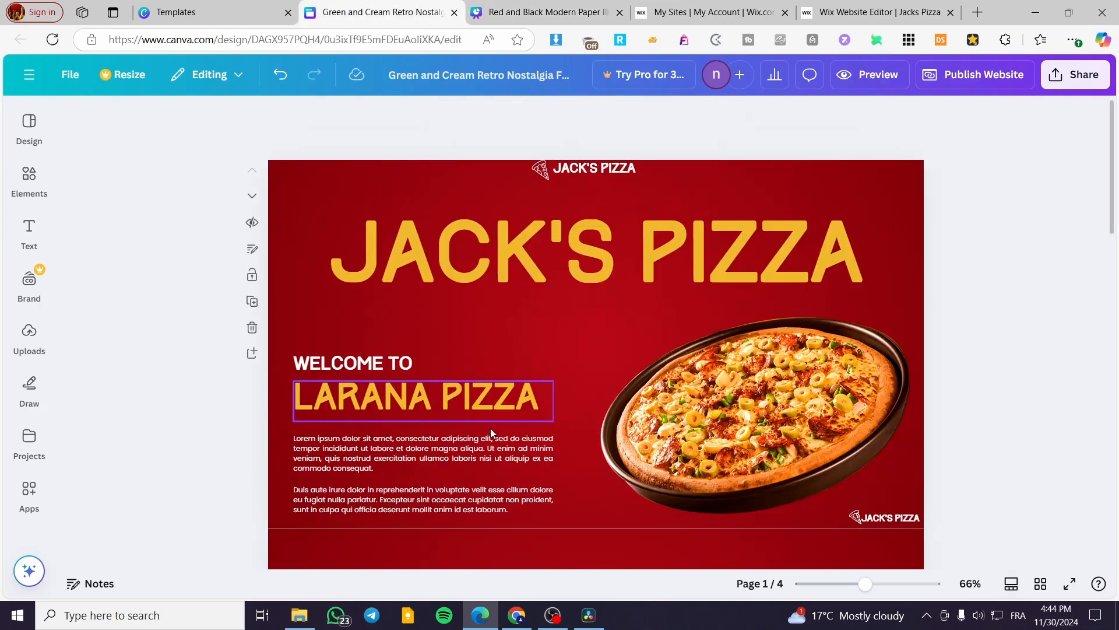
{"action": "scroll", "coordinate": [491, 433], "scroll_direction": "down", "scroll_amount": 5}
{"action": "left_click", "coordinate": [545, 11]}
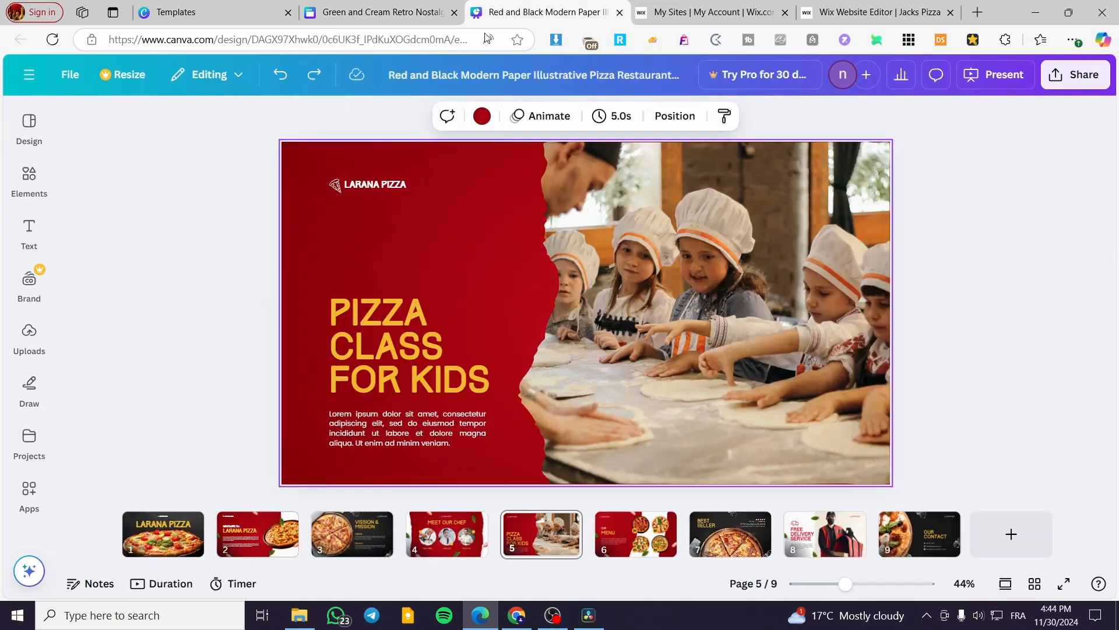
{"action": "left_click", "coordinate": [616, 309]}
{"action": "left_click", "coordinate": [435, 13]}
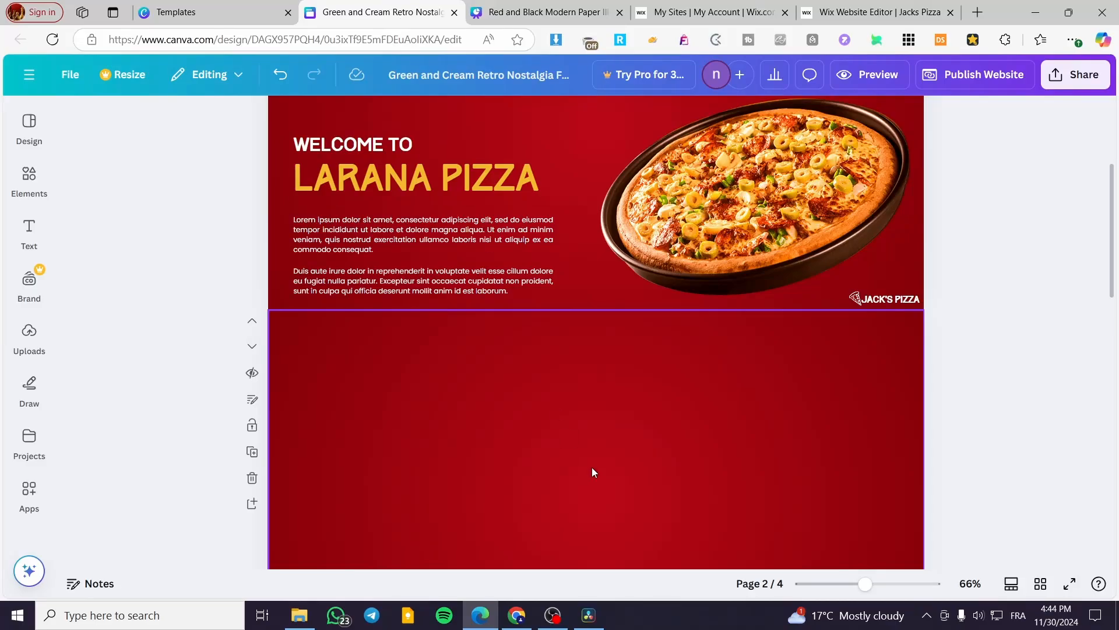
{"action": "key", "text": "ctrl+v"}
{"action": "left_click_drag", "start_coordinate": [502, 443], "coordinate": [757, 444]}
{"action": "scroll", "coordinate": [921, 414], "scroll_direction": "down", "scroll_amount": 4}
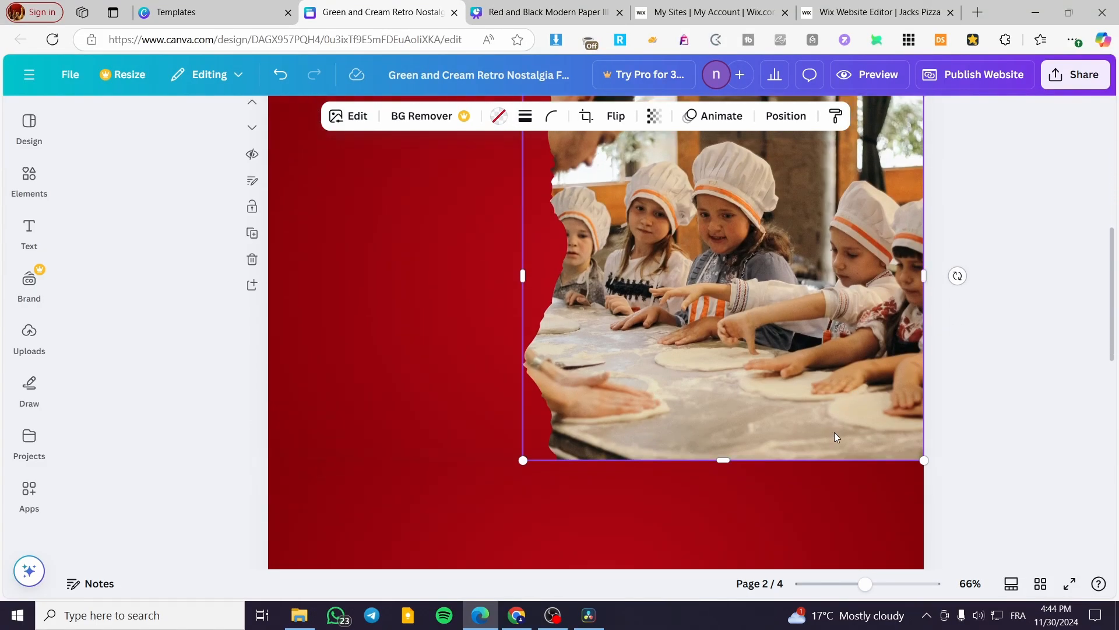
Step: Copy the PIZZA CLASS FOR KIDS heading and its paragraph onto page 2 beside the photo
{"action": "left_click", "coordinate": [542, 12]}
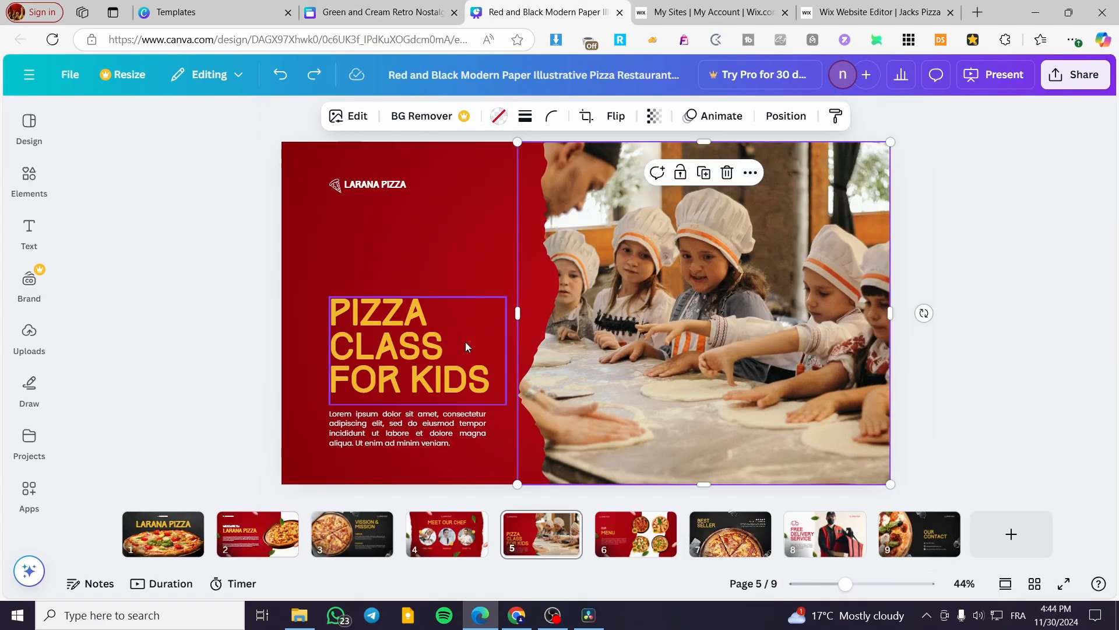
{"action": "left_click", "coordinate": [366, 310]}
{"action": "left_click", "coordinate": [387, 440], "text": "shift"}
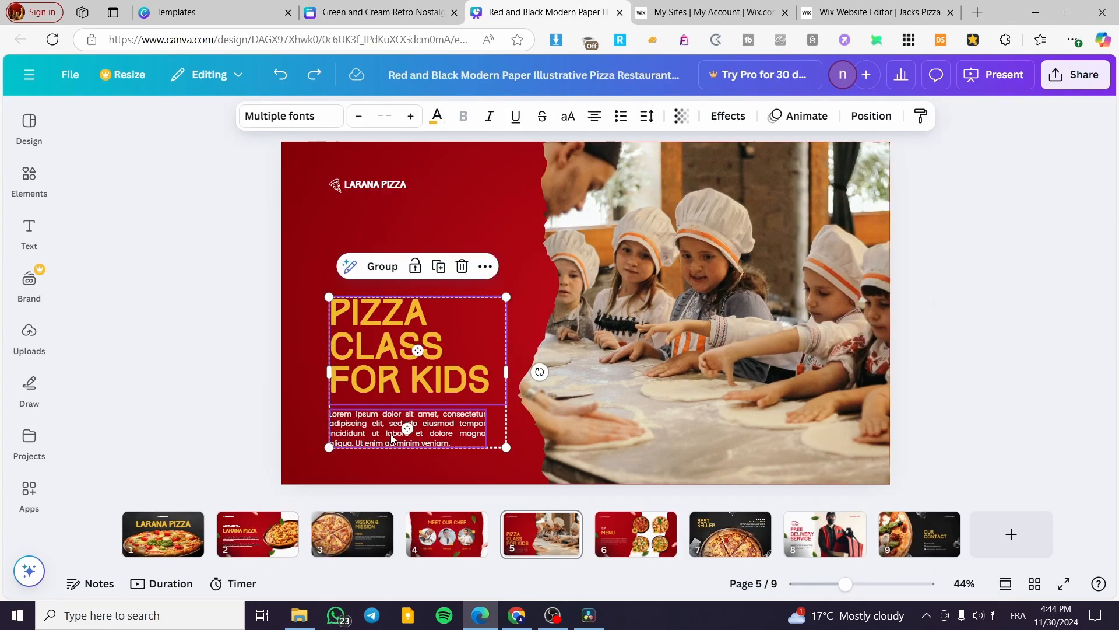
{"action": "left_click", "coordinate": [379, 12]}
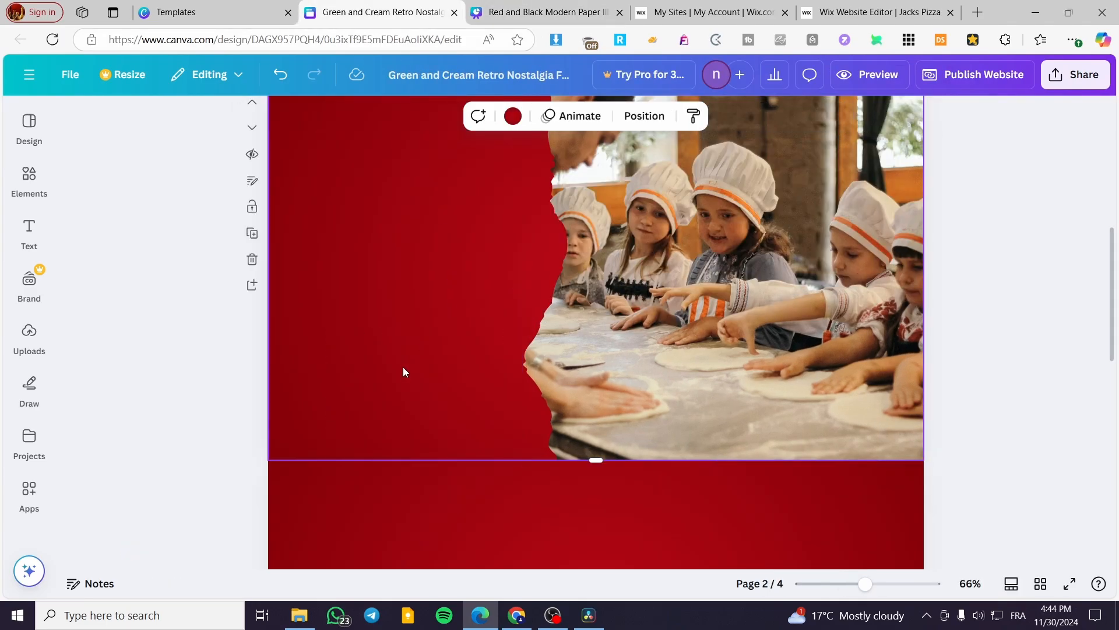
{"action": "key", "text": "ctrl+v"}
{"action": "left_click_drag", "start_coordinate": [433, 212], "coordinate": [455, 319]}
{"action": "scroll", "coordinate": [345, 402], "scroll_direction": "up", "scroll_amount": 3}
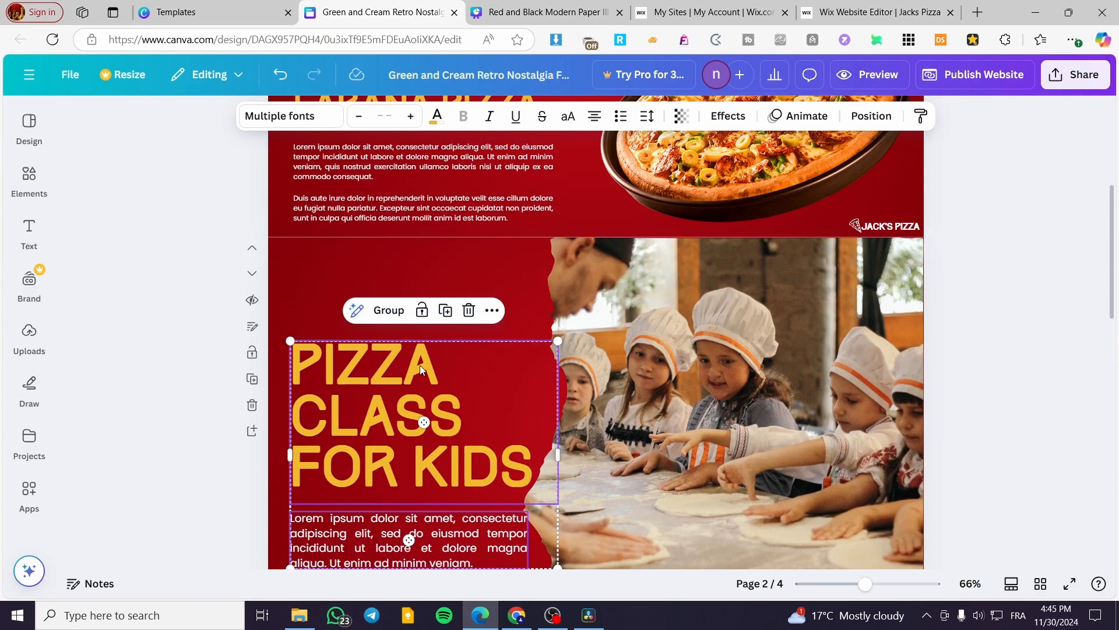
Step: Resize the pasted Pizza Class for Kids text group slightly smaller
{"action": "left_click", "coordinate": [507, 12]}
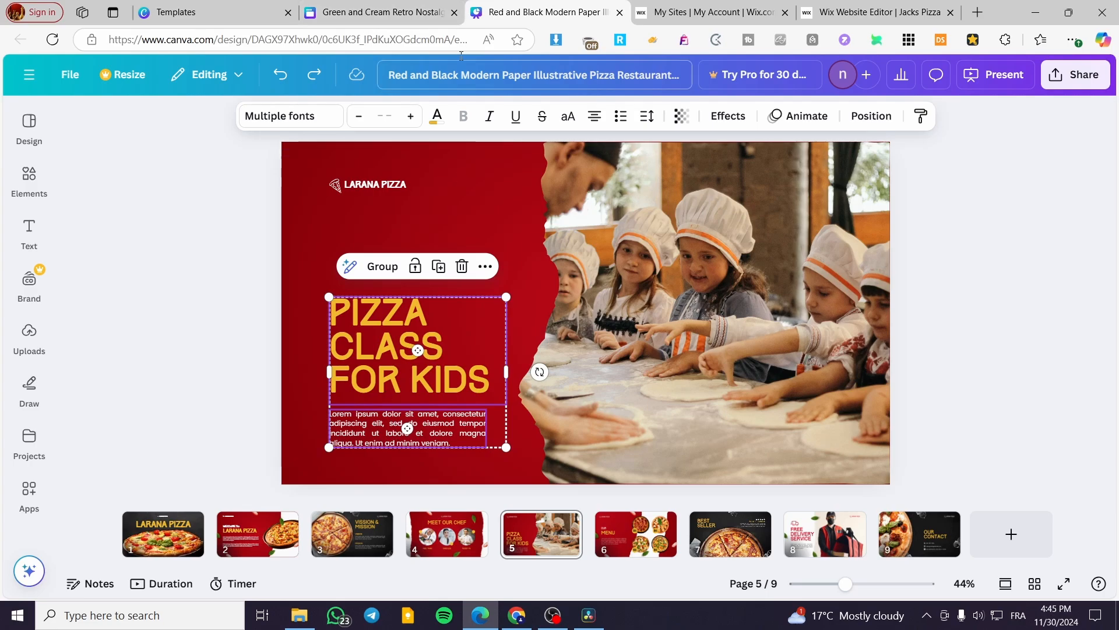
{"action": "left_click", "coordinate": [387, 13]}
{"action": "left_click_drag", "start_coordinate": [557, 340], "coordinate": [510, 382]}
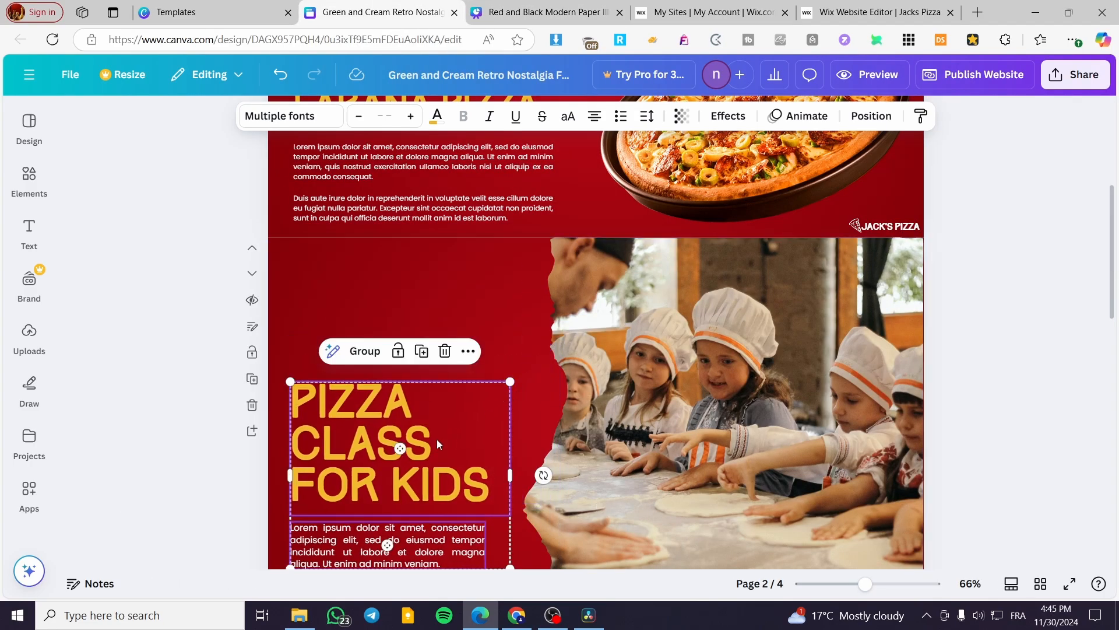
Step: Copy the three chef photos with their names and decorations from the other template's page 4 onto page 3, resizing and positioning them
{"action": "scroll", "coordinate": [446, 438], "scroll_direction": "down", "scroll_amount": 12}
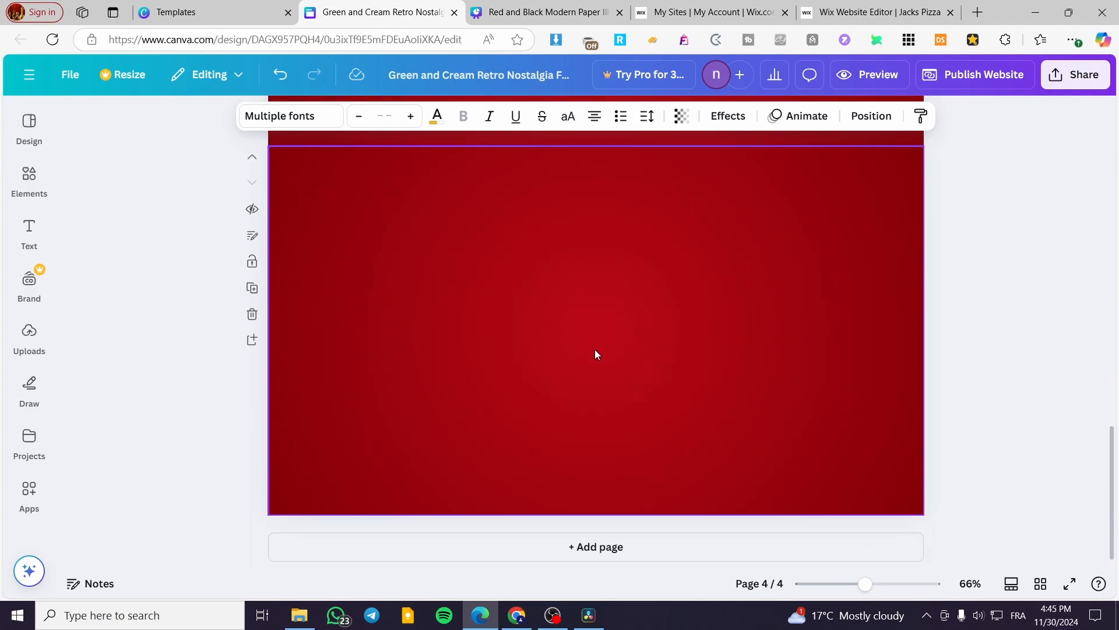
{"action": "scroll", "coordinate": [595, 354], "scroll_direction": "up", "scroll_amount": 10}
{"action": "key", "text": "ctrl+Tab"}
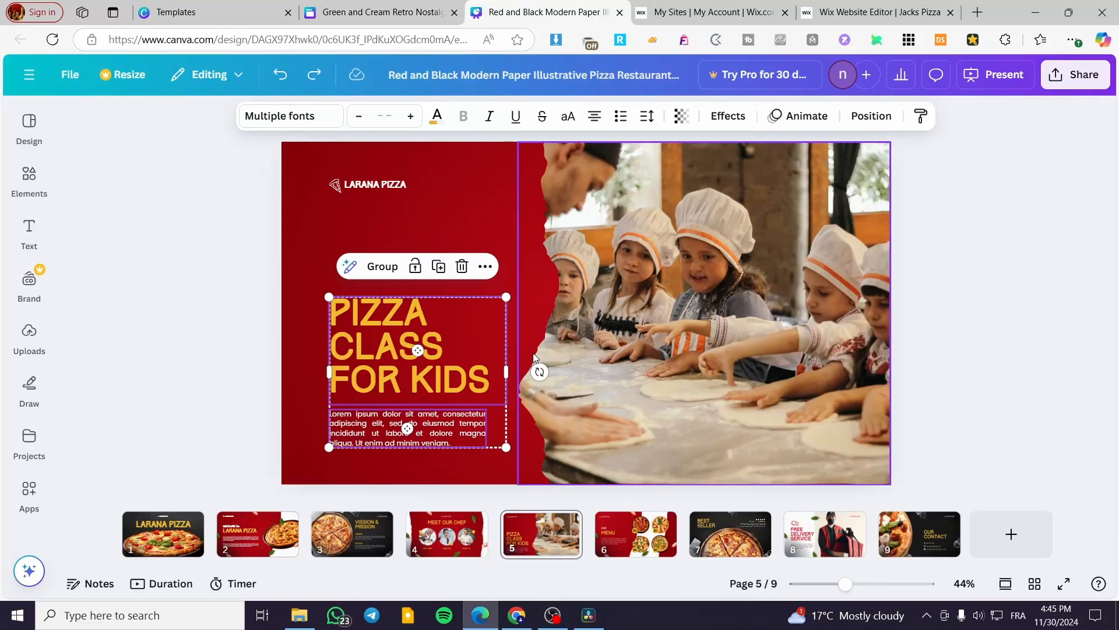
{"action": "left_click", "coordinate": [440, 555]}
{"action": "left_click", "coordinate": [593, 328]}
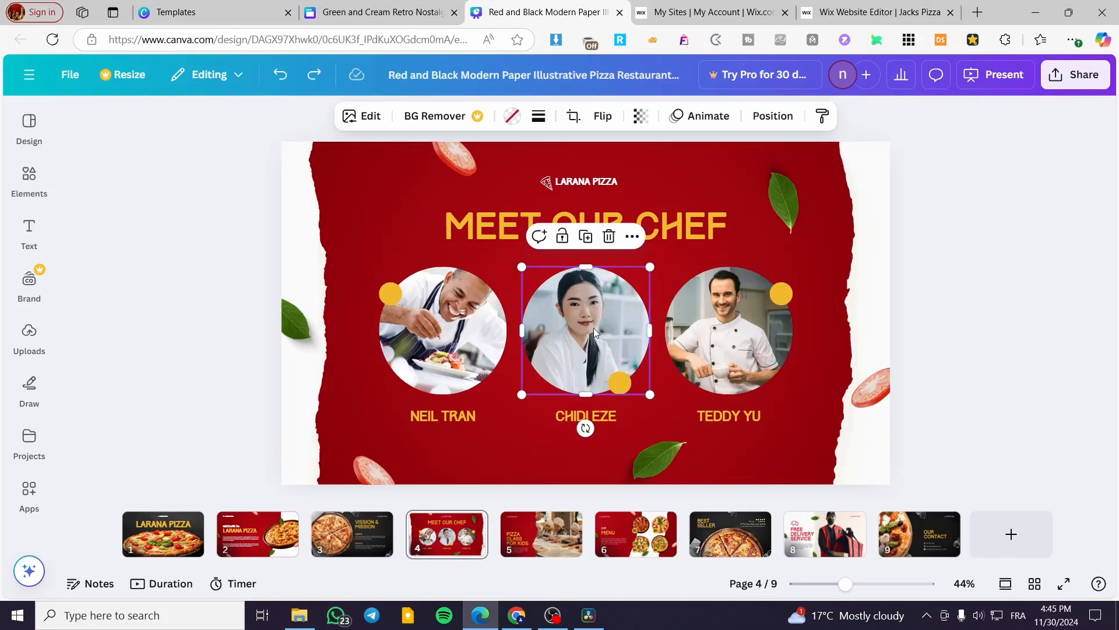
{"action": "left_click_drag", "start_coordinate": [822, 292], "coordinate": [350, 470]}
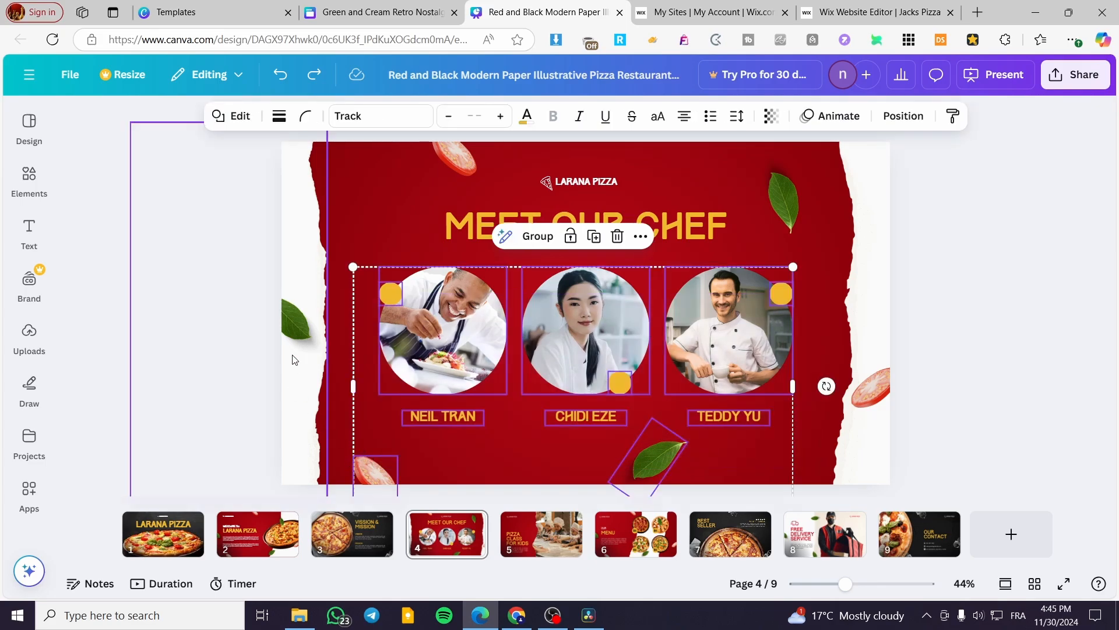
{"action": "left_click", "coordinate": [373, 11]}
{"action": "left_click", "coordinate": [509, 342]}
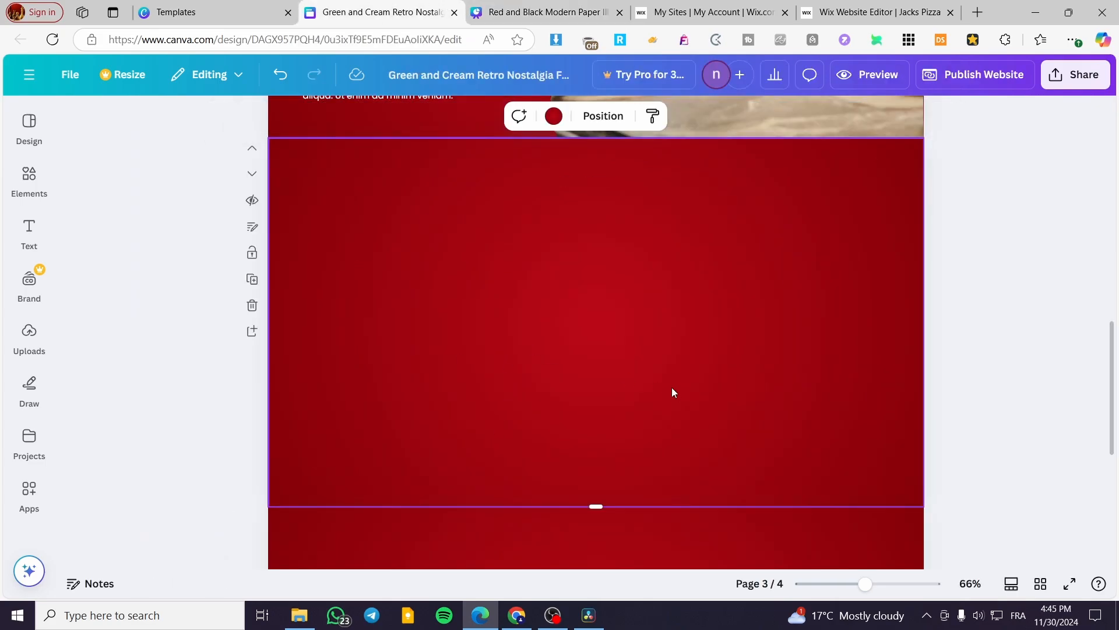
{"action": "key", "text": "ctrl+v"}
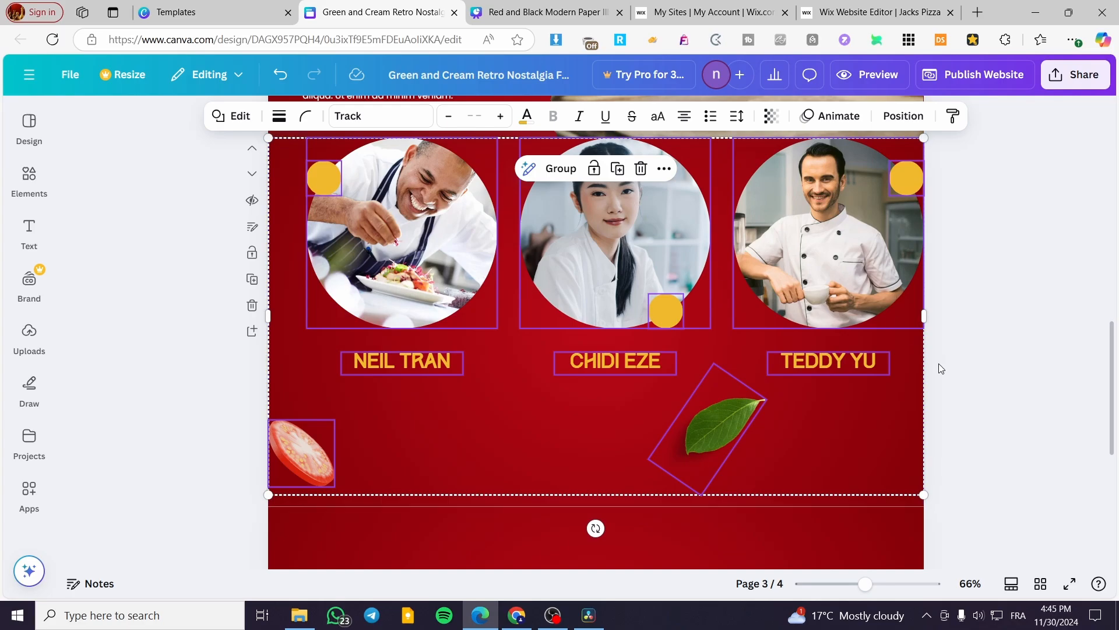
{"action": "left_click_drag", "start_coordinate": [925, 496], "coordinate": [771, 408]}
{"action": "left_click_drag", "start_coordinate": [712, 378], "coordinate": [764, 462]}
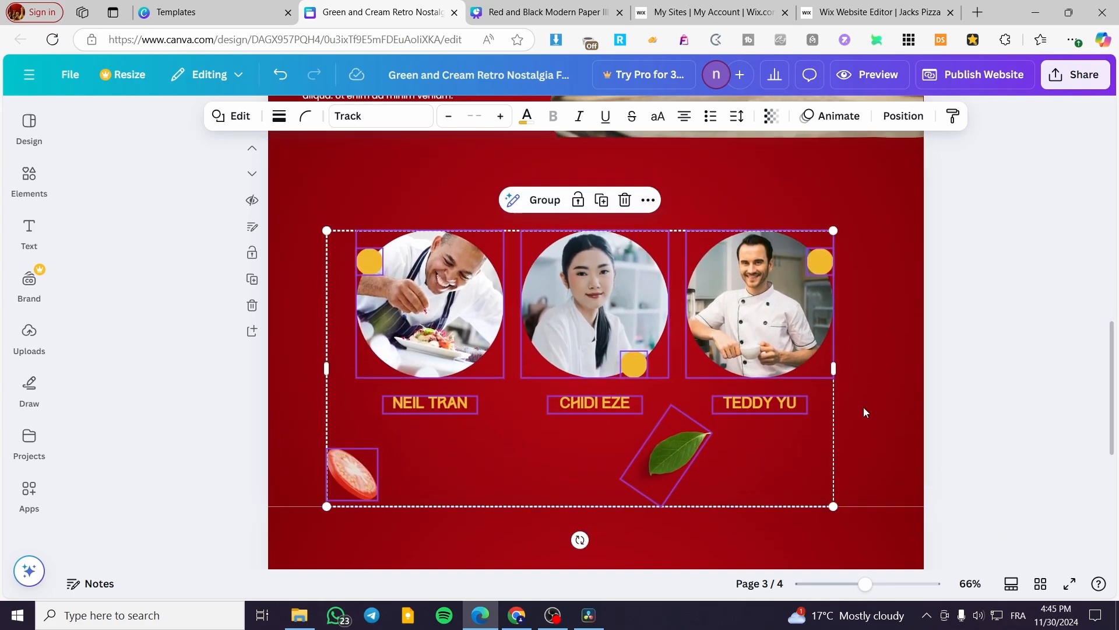
Step: Copy the MEET OUR CHEF heading onto page 3 and place it above the chef photos
{"action": "left_click", "coordinate": [510, 7]}
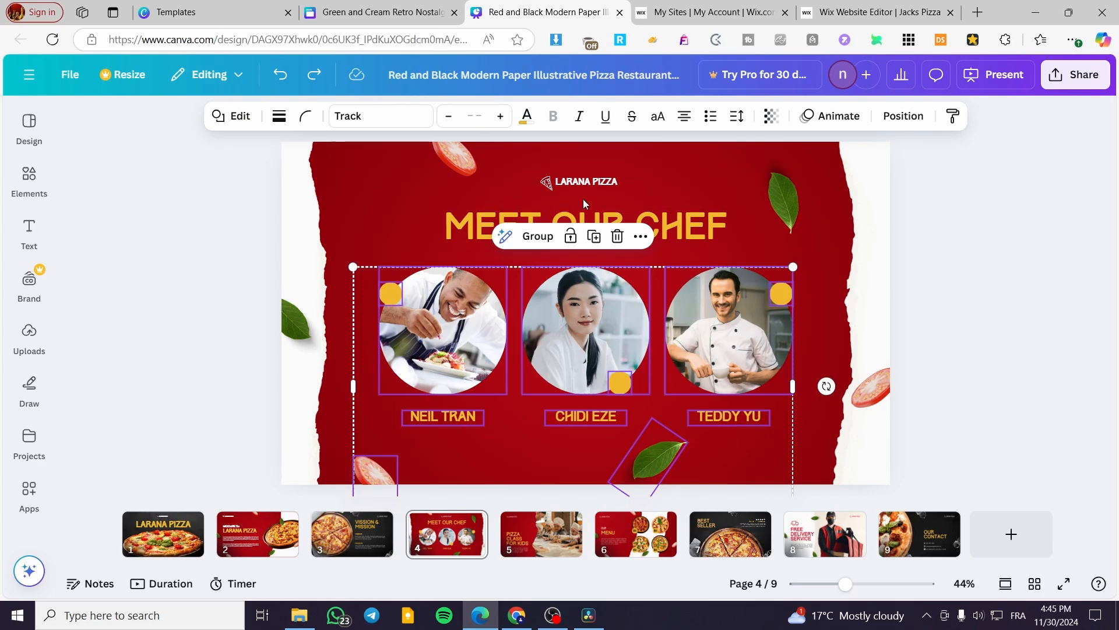
{"action": "left_click", "coordinate": [592, 211]}
{"action": "key", "text": "ctrl+c"}
{"action": "left_click", "coordinate": [379, 12]}
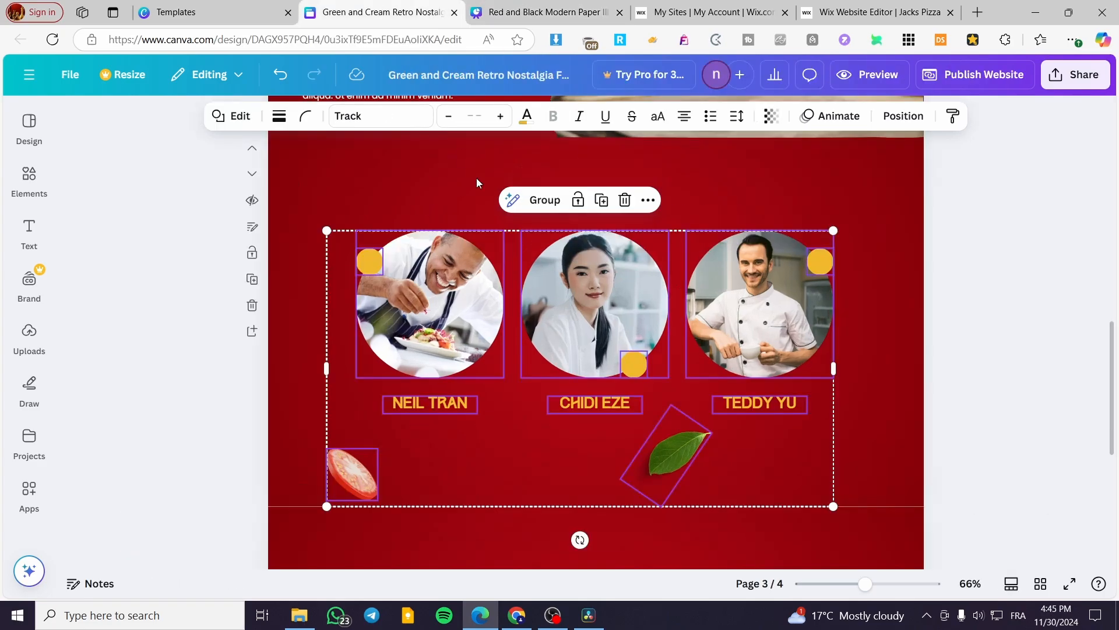
{"action": "key", "text": "ctrl+v"}
{"action": "left_click_drag", "start_coordinate": [632, 191], "coordinate": [692, 196]}
Step: Copy the torn-paper red background onto page 3 and stretch it to cover the page behind the chefs
{"action": "left_click", "coordinate": [547, 12]}
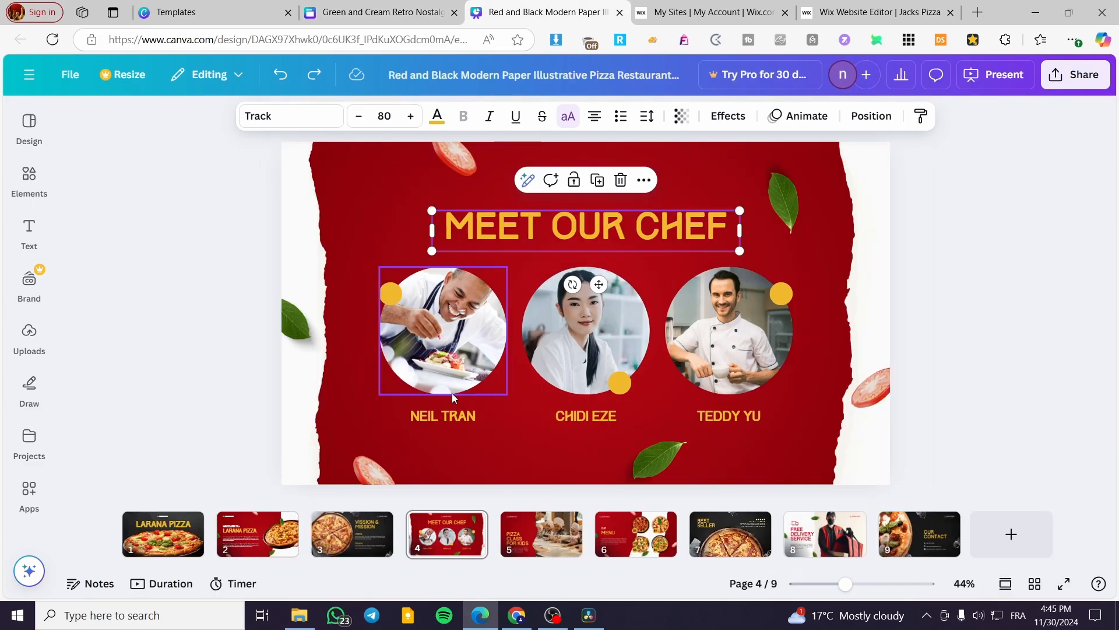
{"action": "left_click", "coordinate": [296, 250]}
{"action": "left_click", "coordinate": [878, 228], "text": "shift"}
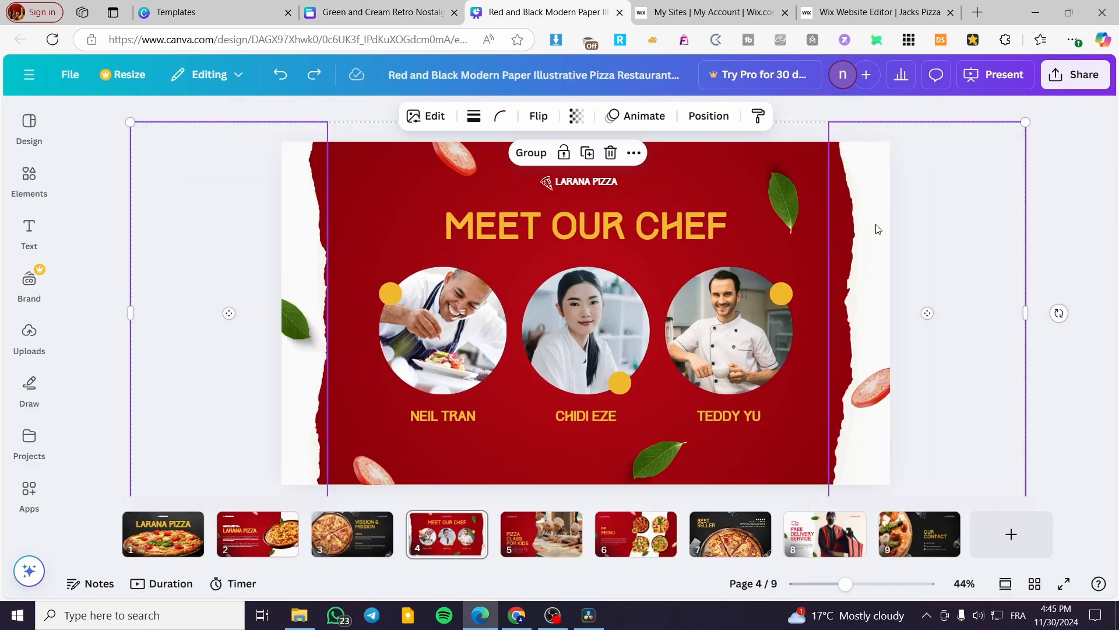
{"action": "key", "text": "ctrl+c"}
{"action": "left_click", "coordinate": [382, 12]}
{"action": "key", "text": "ctrl+v"}
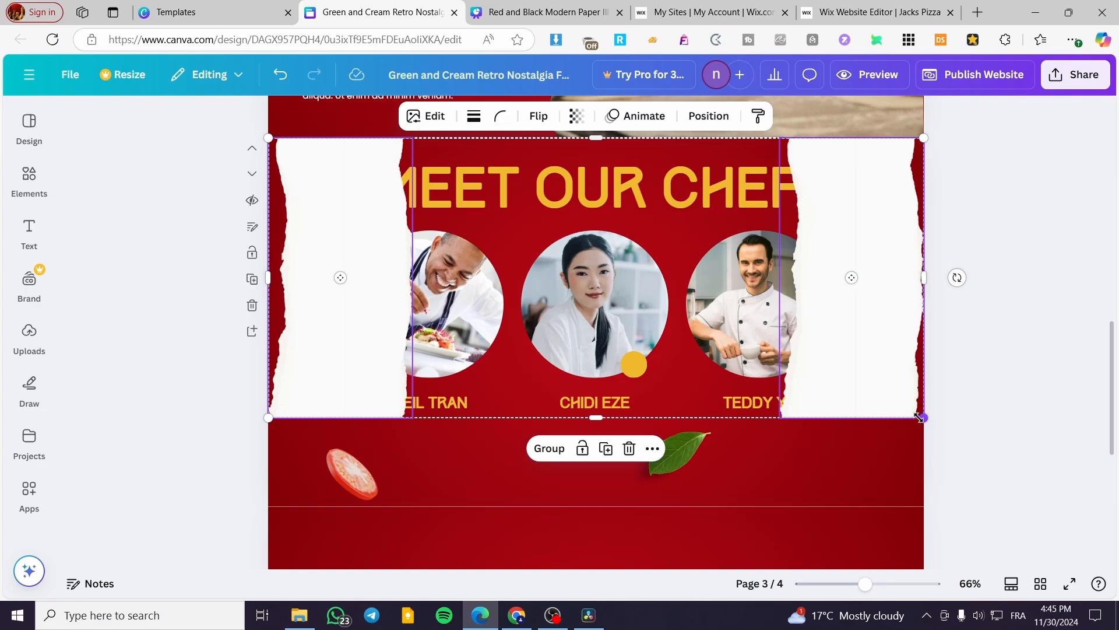
{"action": "left_click_drag", "start_coordinate": [924, 417], "coordinate": [1030, 465]}
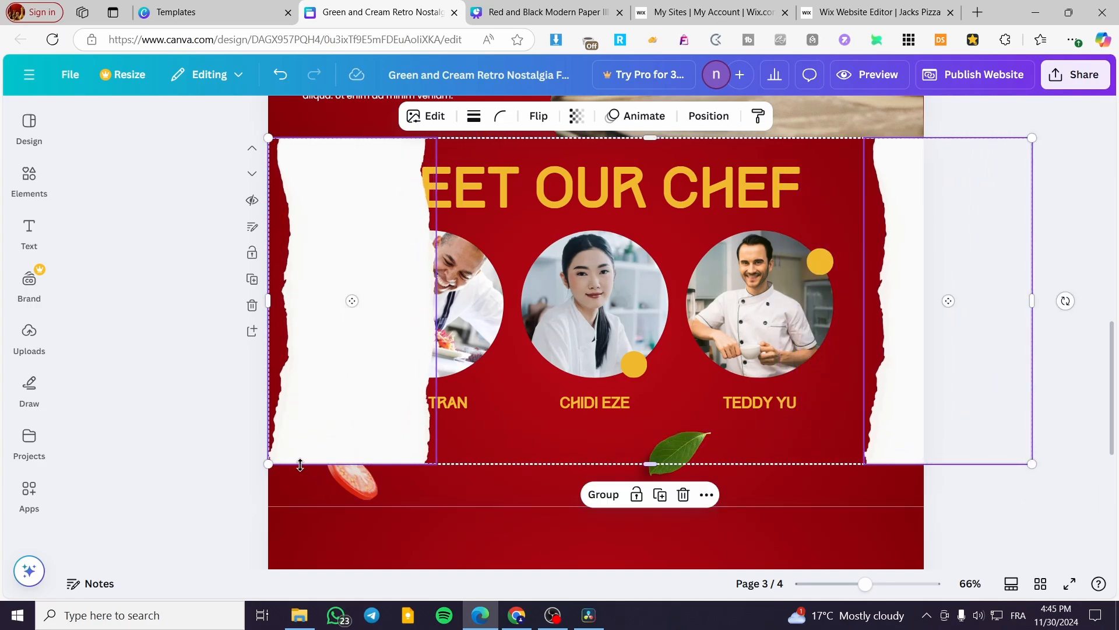
{"action": "left_click_drag", "start_coordinate": [269, 464], "coordinate": [110, 578]}
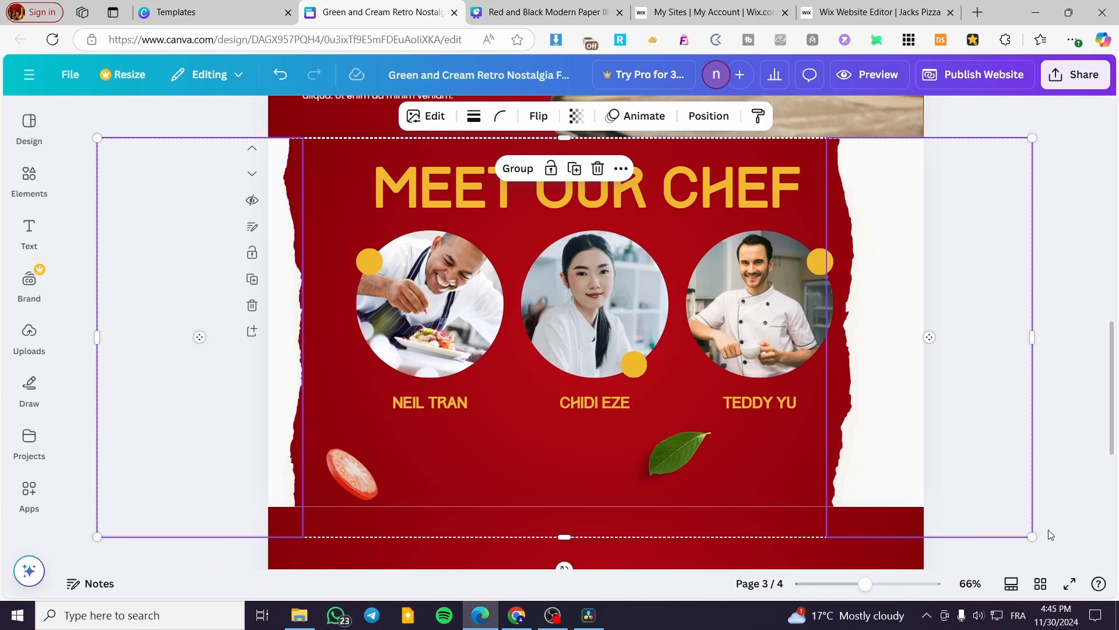
{"action": "left_click_drag", "start_coordinate": [1032, 536], "coordinate": [1074, 554]}
{"action": "left_click_drag", "start_coordinate": [861, 449], "coordinate": [870, 449]}
Step: Copy the leaf and tomato decorations from the other template's chef page onto page 3 and position them beside the chefs
{"action": "left_click", "coordinate": [542, 11]}
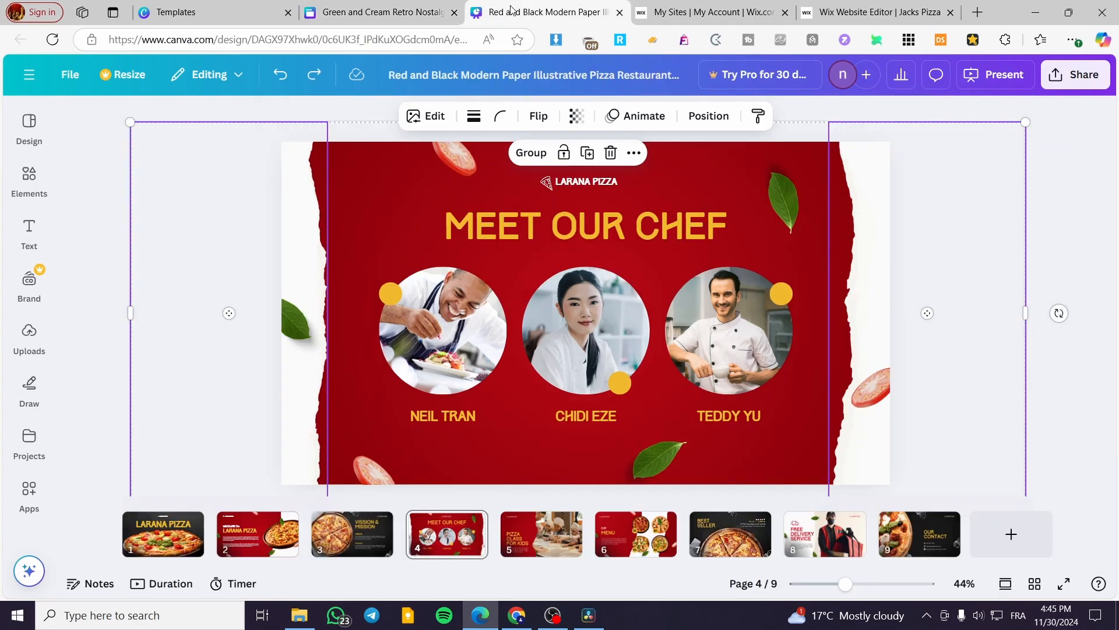
{"action": "left_click", "coordinate": [300, 324]}
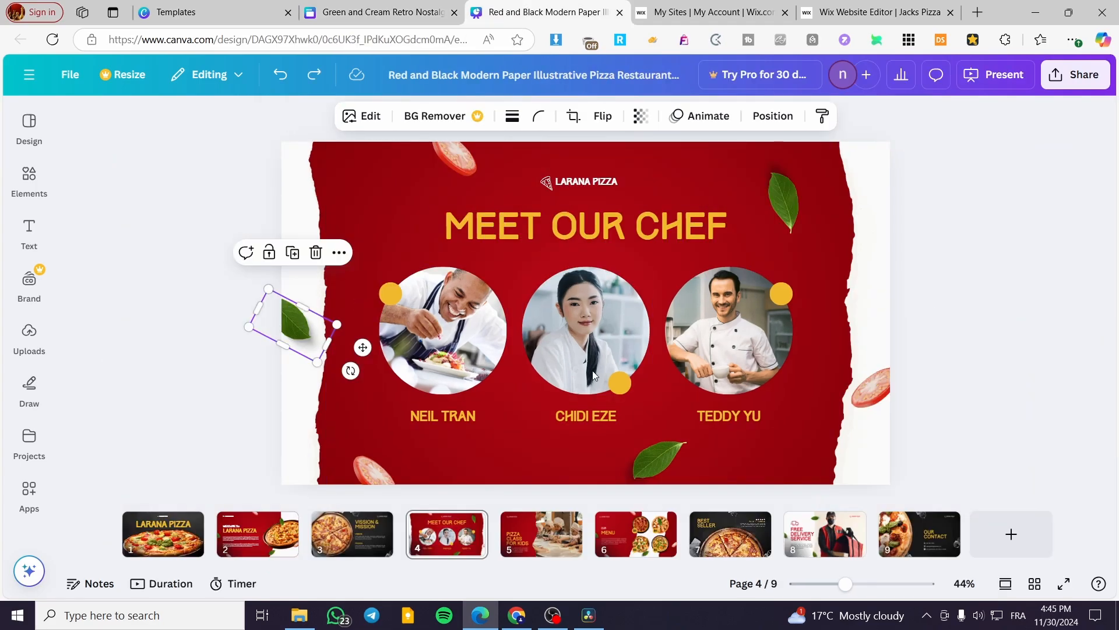
{"action": "left_click", "coordinate": [873, 400], "text": "shift"}
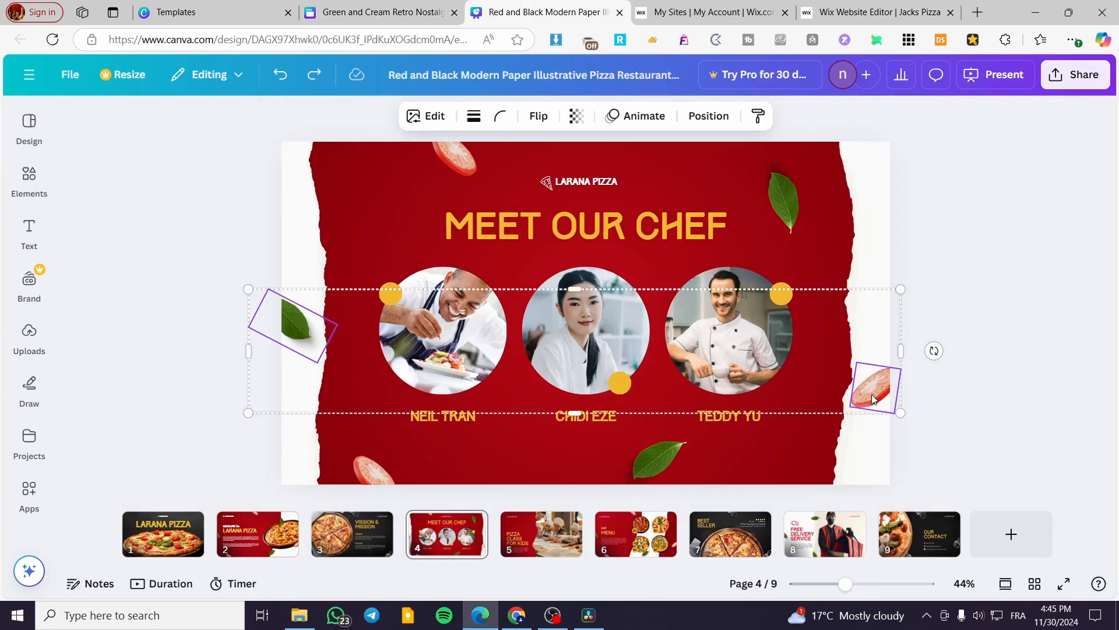
{"action": "key", "text": "ctrl+c"}
{"action": "key", "text": "ctrl+shift+Tab"}
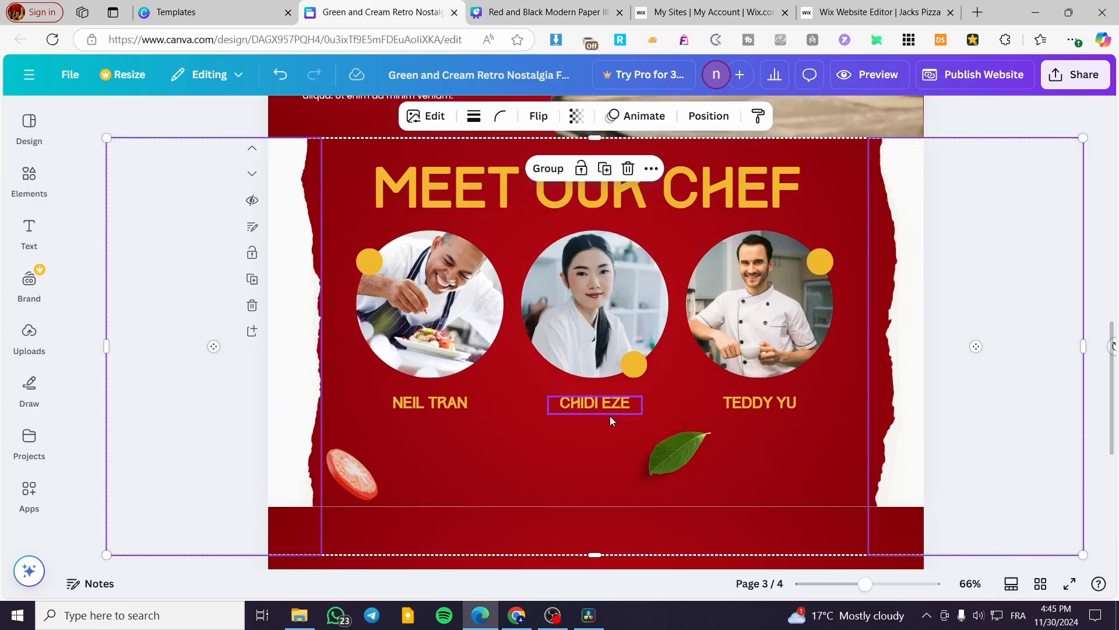
{"action": "key", "text": "ctrl+v"}
{"action": "left_click_drag", "start_coordinate": [903, 245], "coordinate": [943, 436]}
{"action": "left_click_drag", "start_coordinate": [300, 347], "coordinate": [286, 347]}
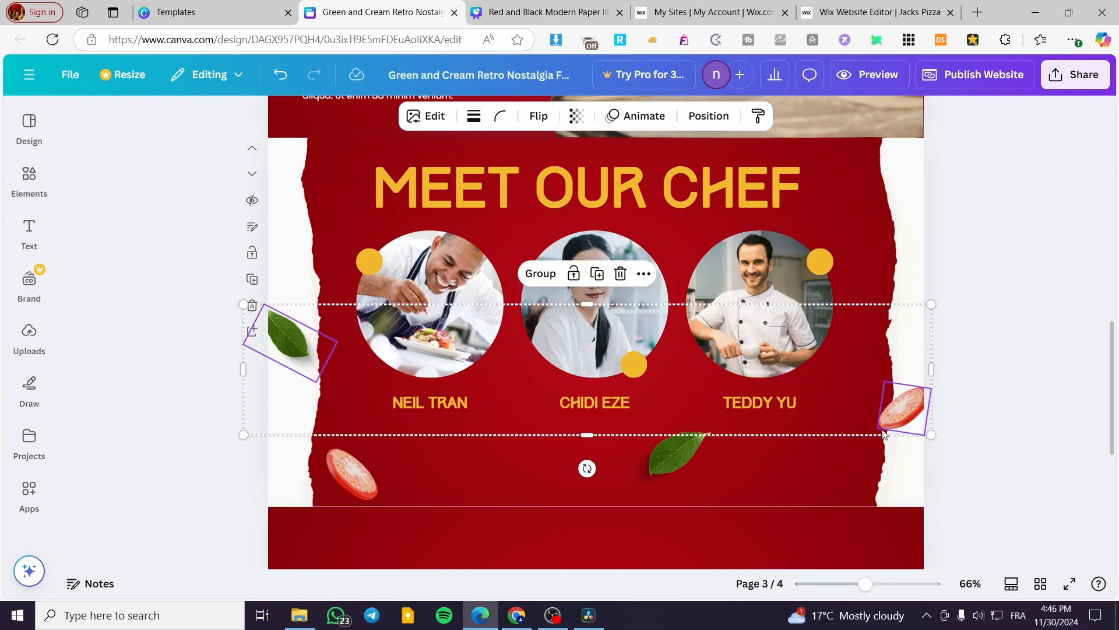
{"action": "left_click_drag", "start_coordinate": [940, 436], "coordinate": [946, 459]}
{"action": "left_click", "coordinate": [1066, 312]}
Step: Copy all elements of the other template's page 6 menu design and paste them onto page 4
{"action": "scroll", "coordinate": [622, 422], "scroll_direction": "down", "scroll_amount": 5}
{"action": "left_click", "coordinate": [622, 423]}
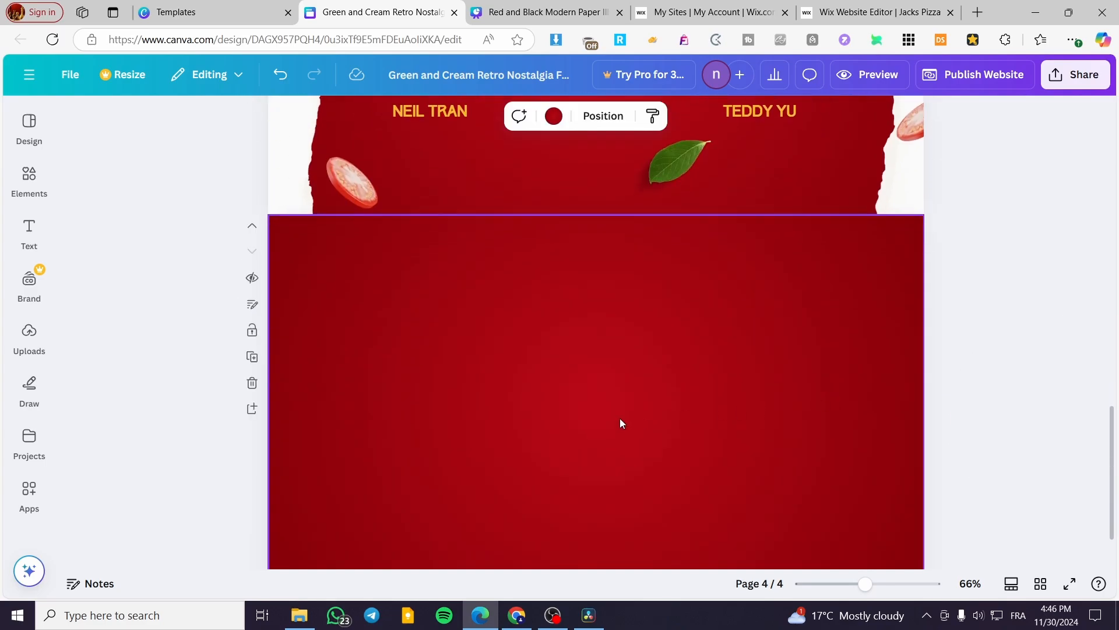
{"action": "left_click", "coordinate": [476, 7]}
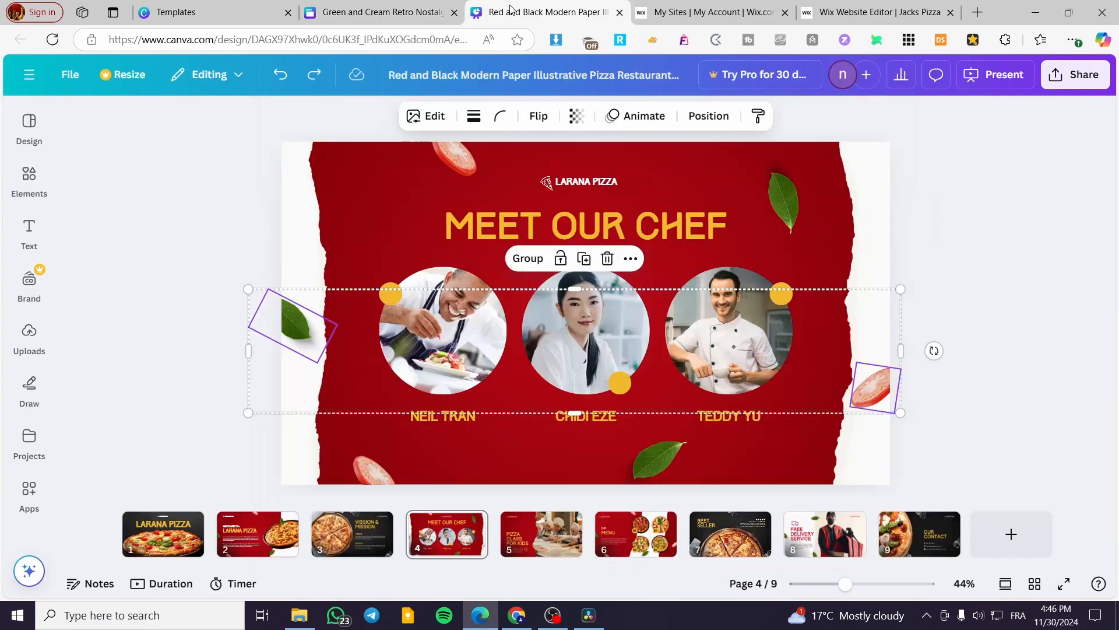
{"action": "left_click", "coordinate": [635, 532]}
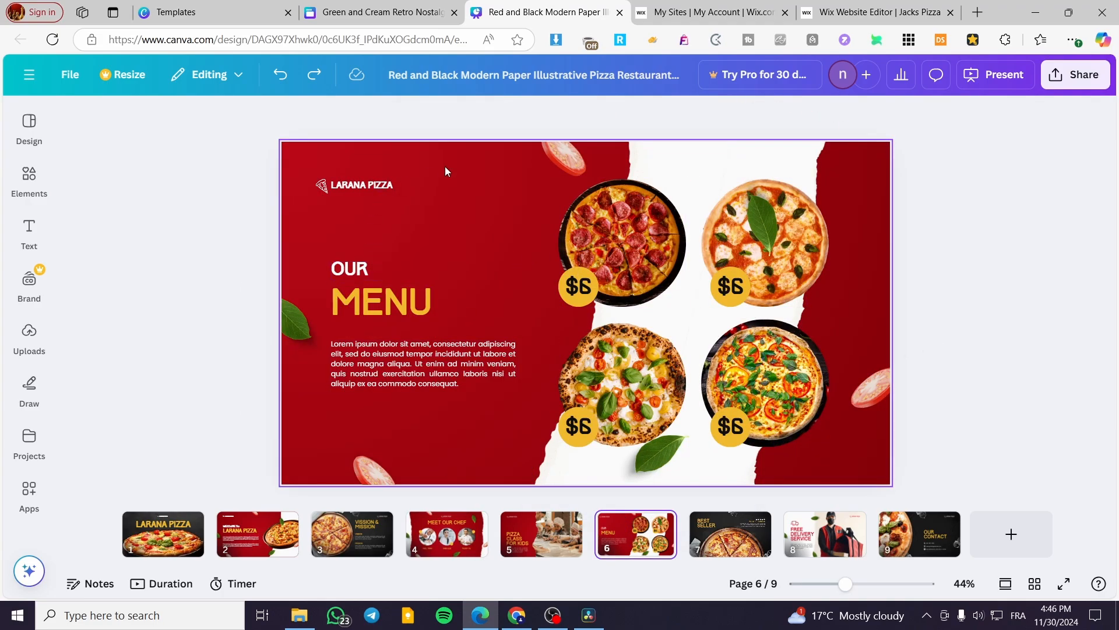
{"action": "left_click", "coordinate": [496, 173]}
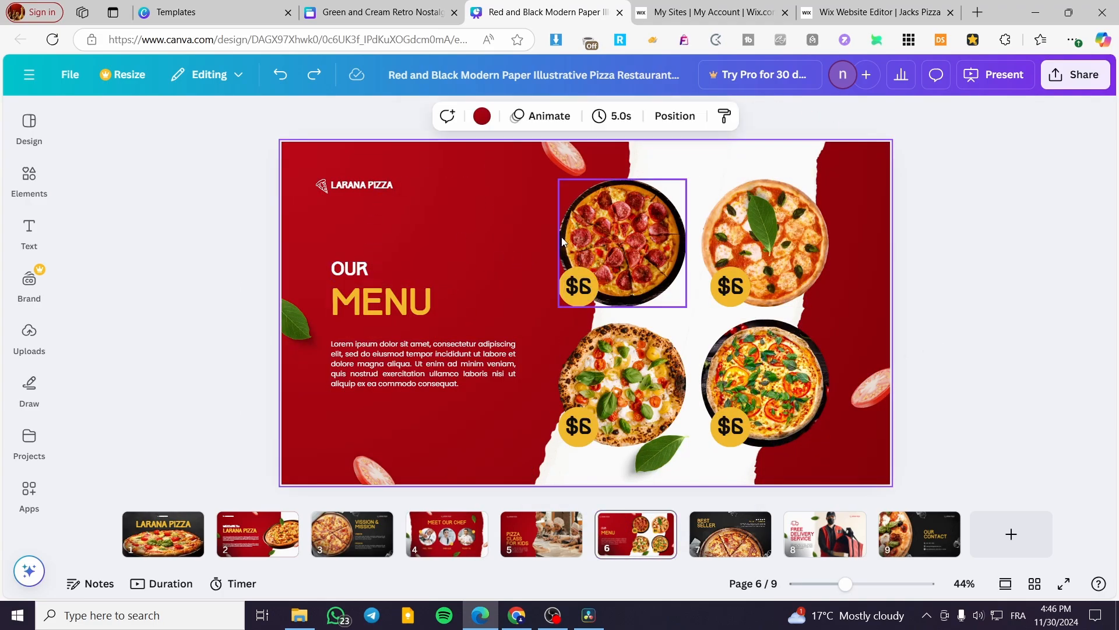
{"action": "key", "text": "ctrl+a"}
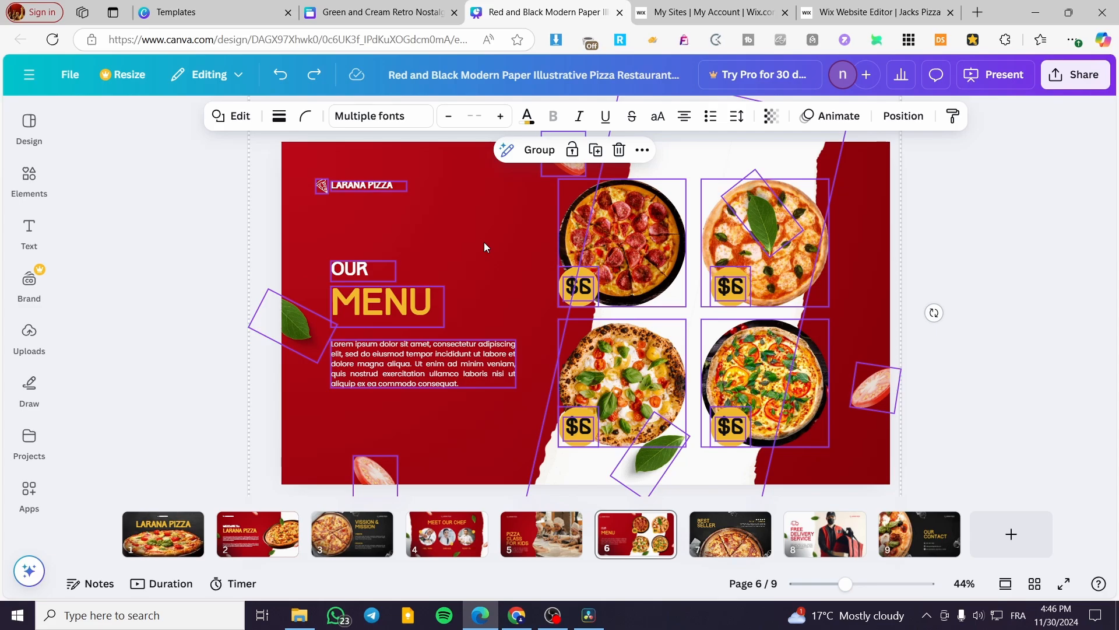
{"action": "left_click", "coordinate": [379, 12]}
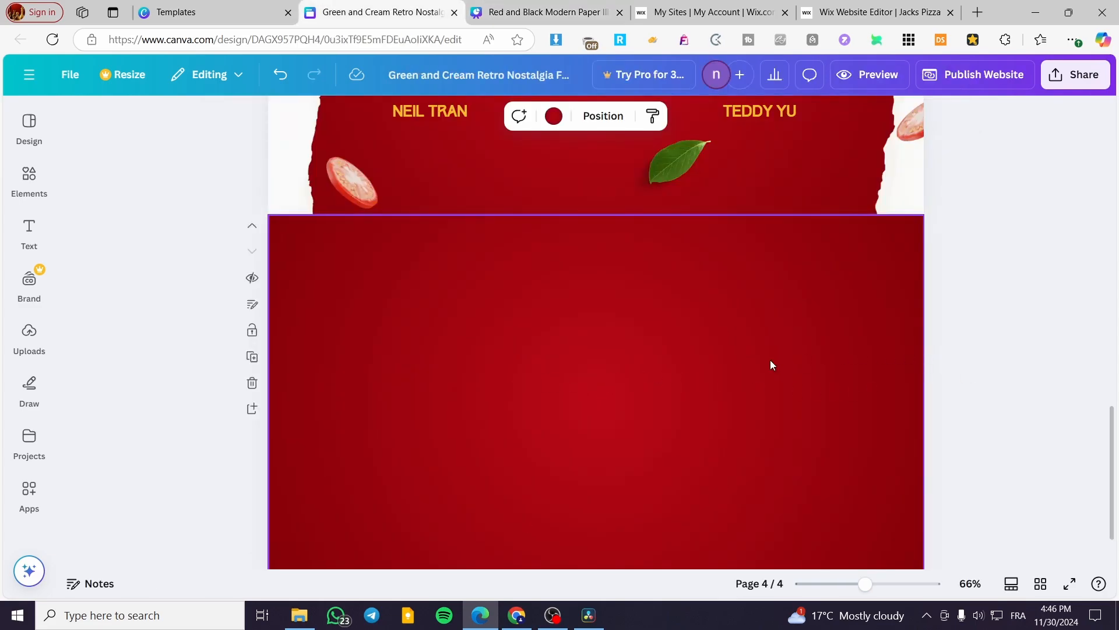
{"action": "scroll", "coordinate": [770, 365], "scroll_direction": "down", "scroll_amount": 2}
{"action": "scroll", "coordinate": [762, 362], "scroll_direction": "up", "scroll_amount": 5}
{"action": "scroll", "coordinate": [694, 410], "scroll_direction": "down", "scroll_amount": 5}
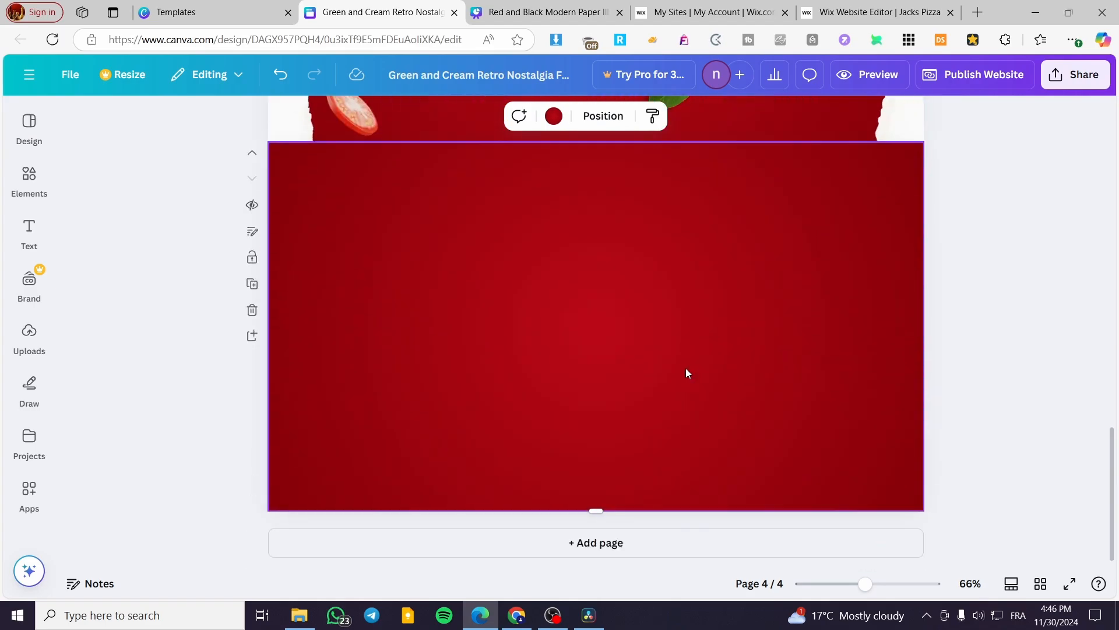
{"action": "key", "text": "ctrl+v"}
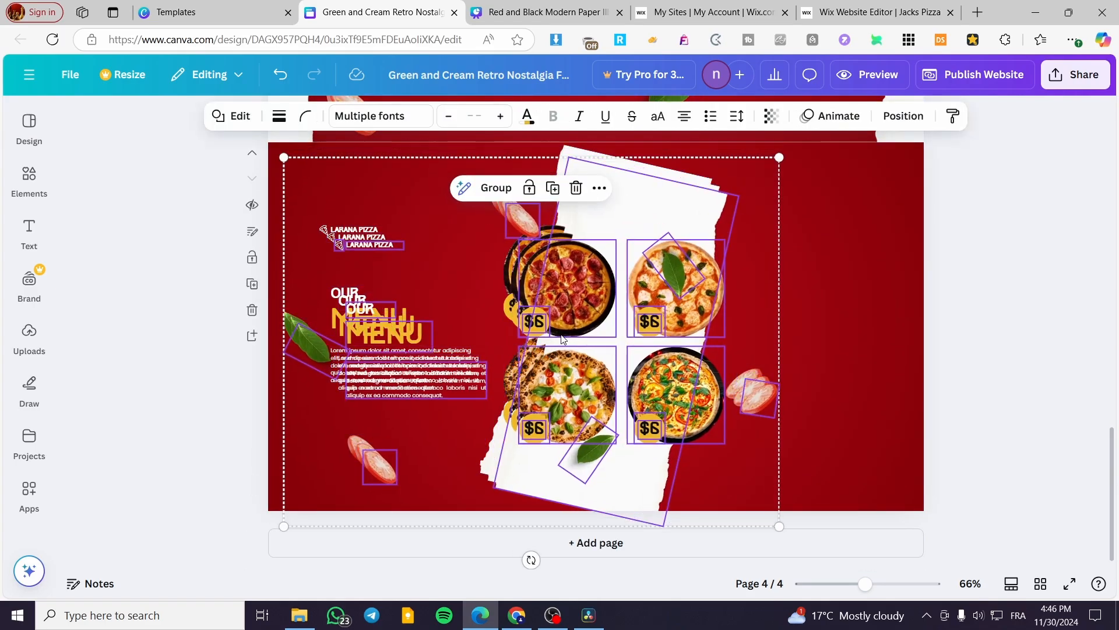
Step: Remove the duplicate pasted copies so only one set of menu elements stays on page 4
{"action": "left_click", "coordinate": [576, 188]}
{"action": "key", "text": "ctrl+z"}
{"action": "left_click", "coordinate": [576, 188]}
{"action": "left_click", "coordinate": [551, 237]}
{"action": "left_click", "coordinate": [633, 190]}
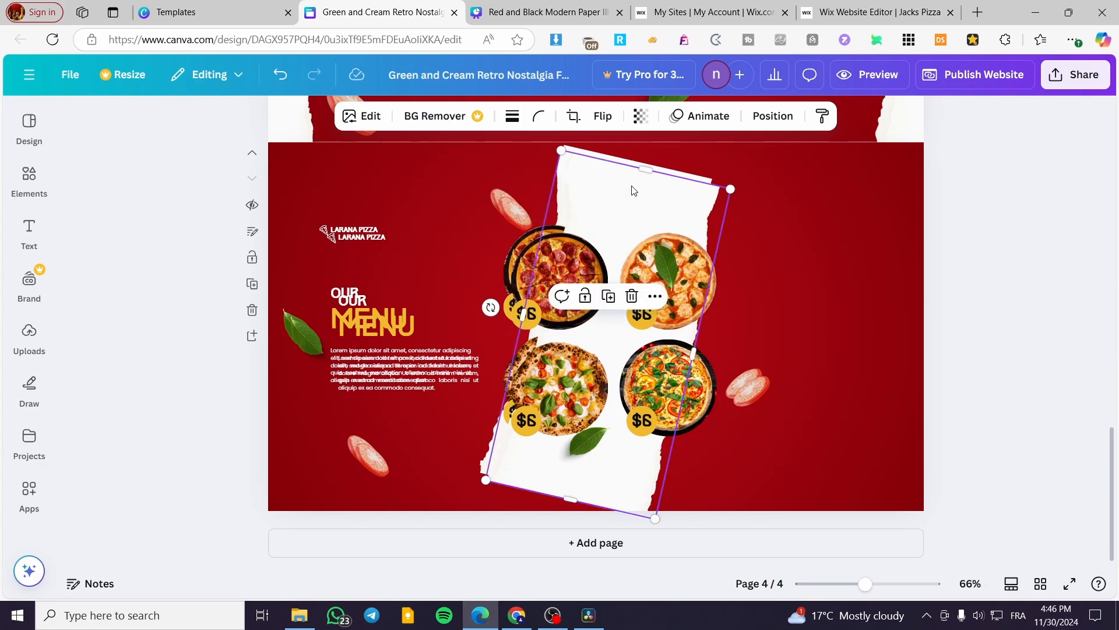
{"action": "key", "text": "ctrl+a"}
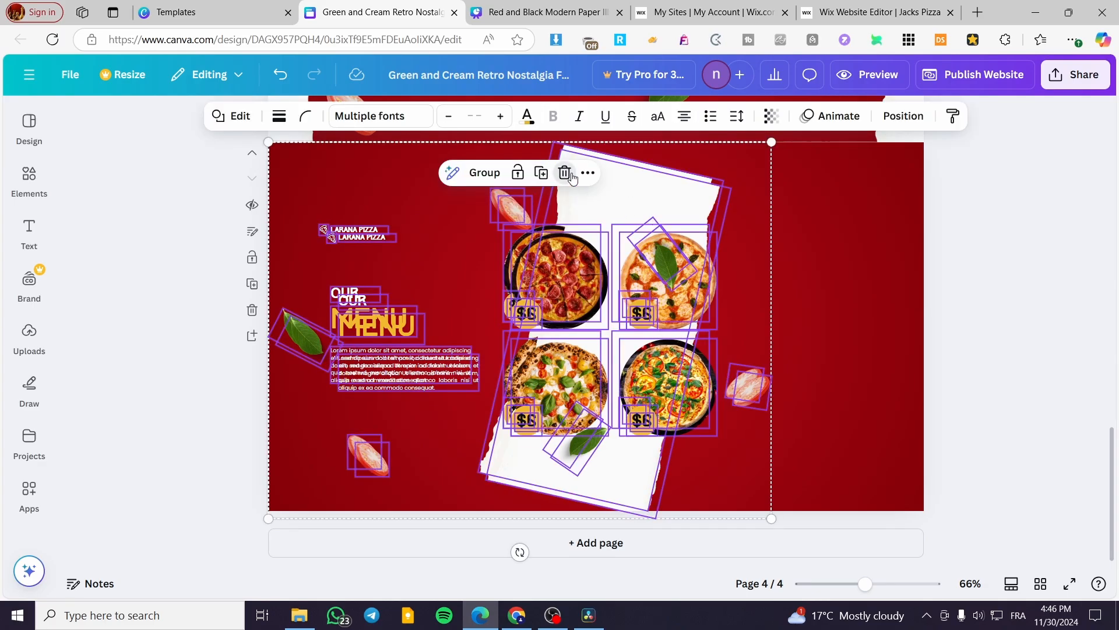
{"action": "key", "text": "Delete"}
{"action": "key", "text": "ctrl+z"}
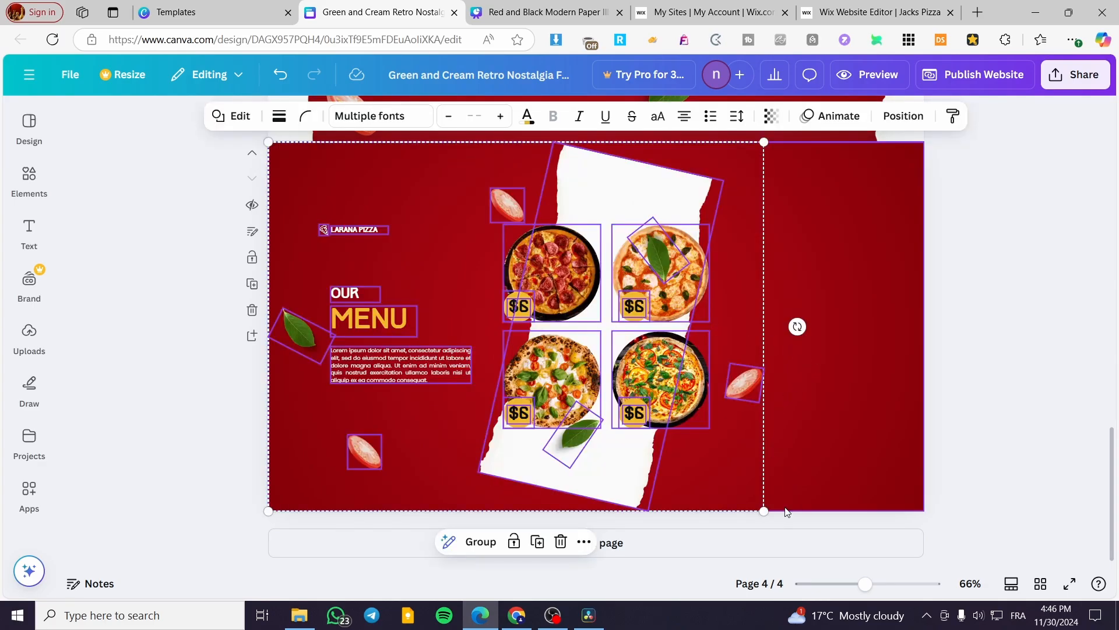
Step: Enlarge the pasted menu elements to span page 4's width and move them up into place
{"action": "left_click_drag", "start_coordinate": [764, 512], "coordinate": [1011, 521]}
{"action": "left_click_drag", "start_coordinate": [886, 316], "coordinate": [885, 243]}
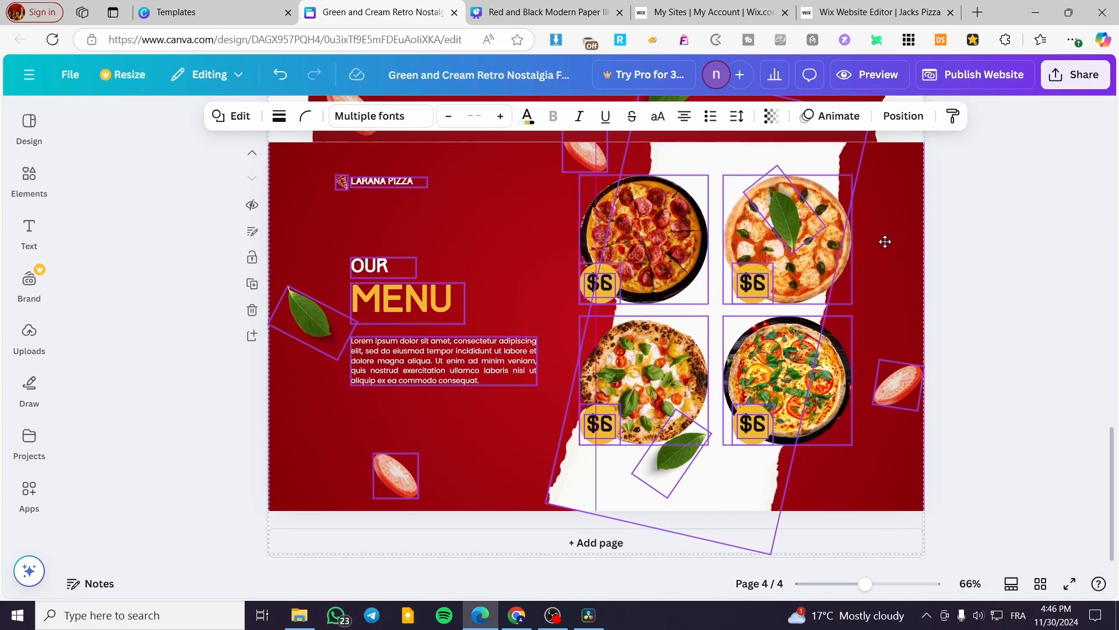
Step: Rename the LARANA PIZZA label on the menu page to JACK'S PIZZA
{"action": "left_click", "coordinate": [325, 223]}
{"action": "left_click", "coordinate": [382, 182]}
{"action": "left_click", "coordinate": [386, 182]}
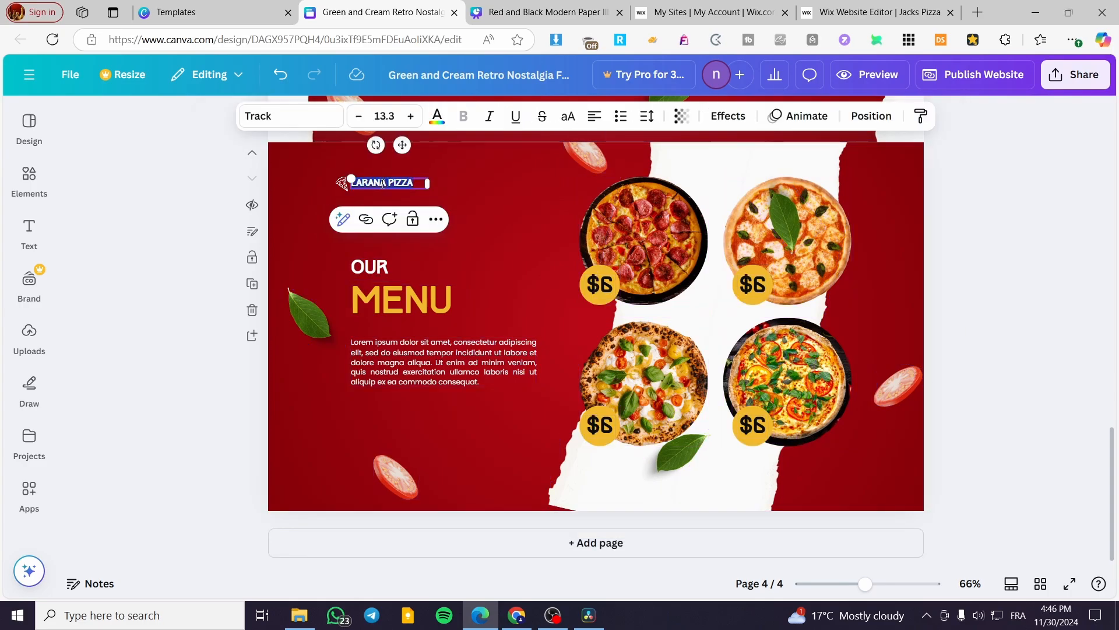
{"action": "left_click", "coordinate": [387, 182]}
{"action": "left_click_drag", "start_coordinate": [427, 183], "coordinate": [342, 183]}
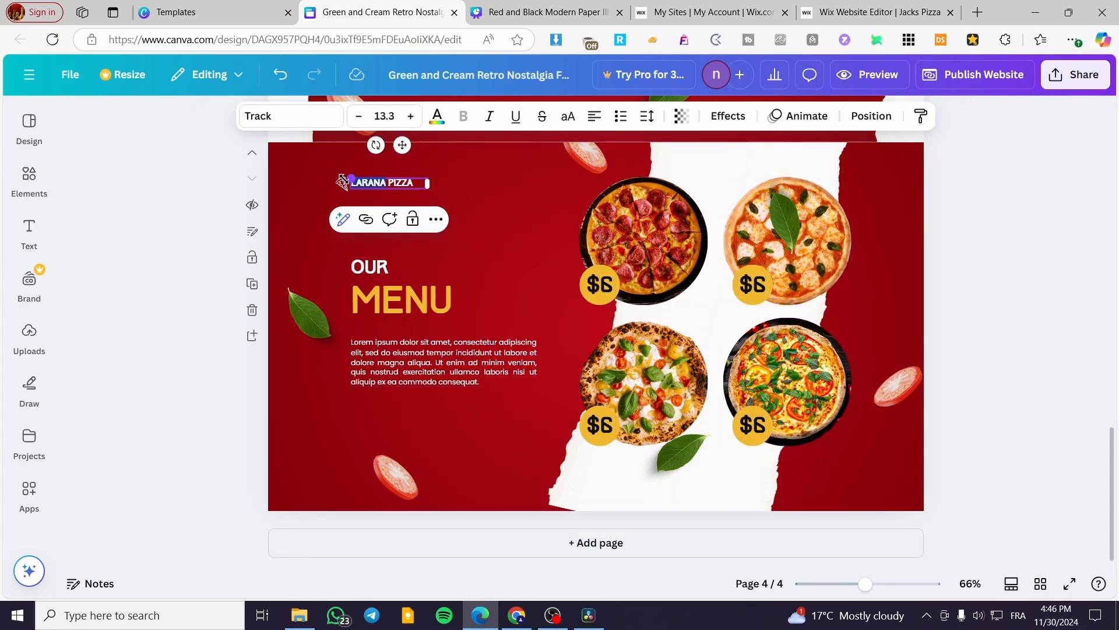
{"action": "type", "text": "JACK'S"}
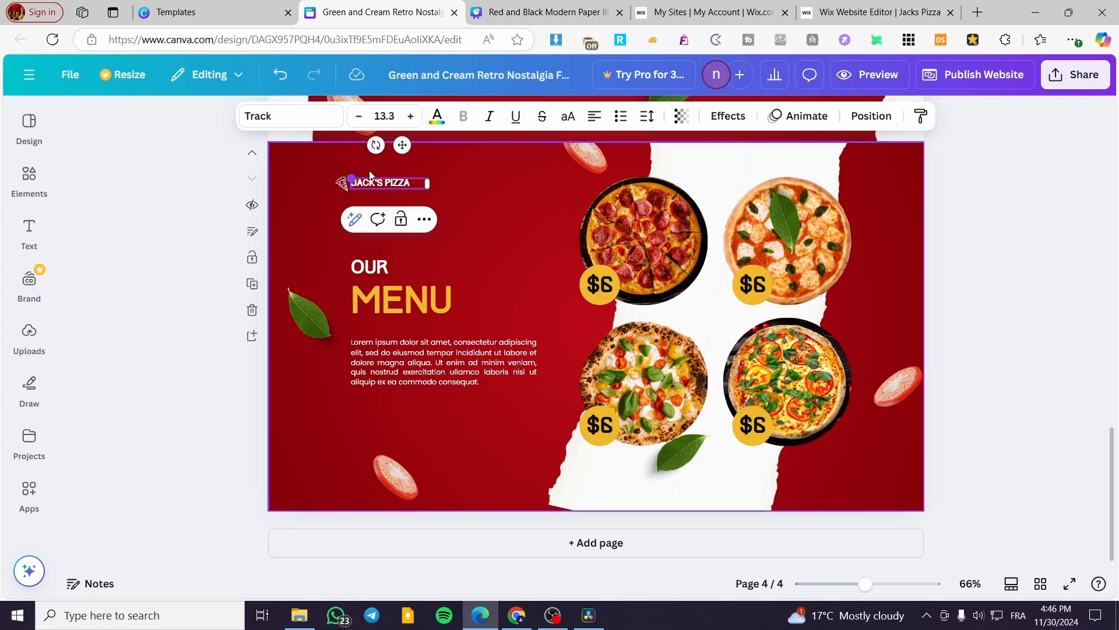
{"action": "left_click", "coordinate": [998, 260]}
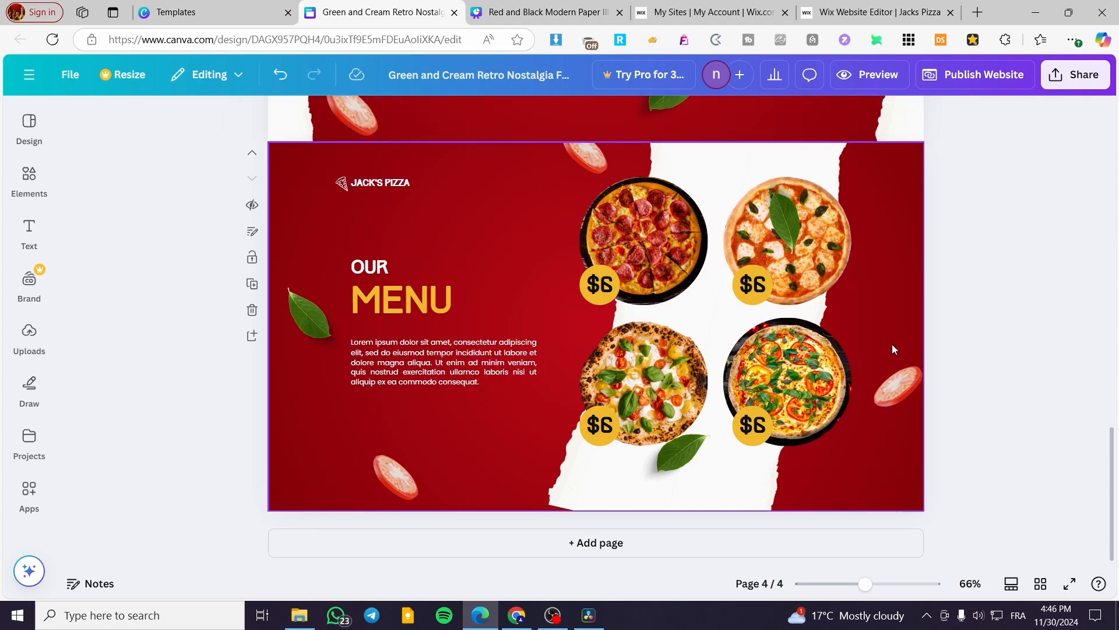
Step: Publish the Canva design as a website
{"action": "left_click", "coordinate": [983, 74]}
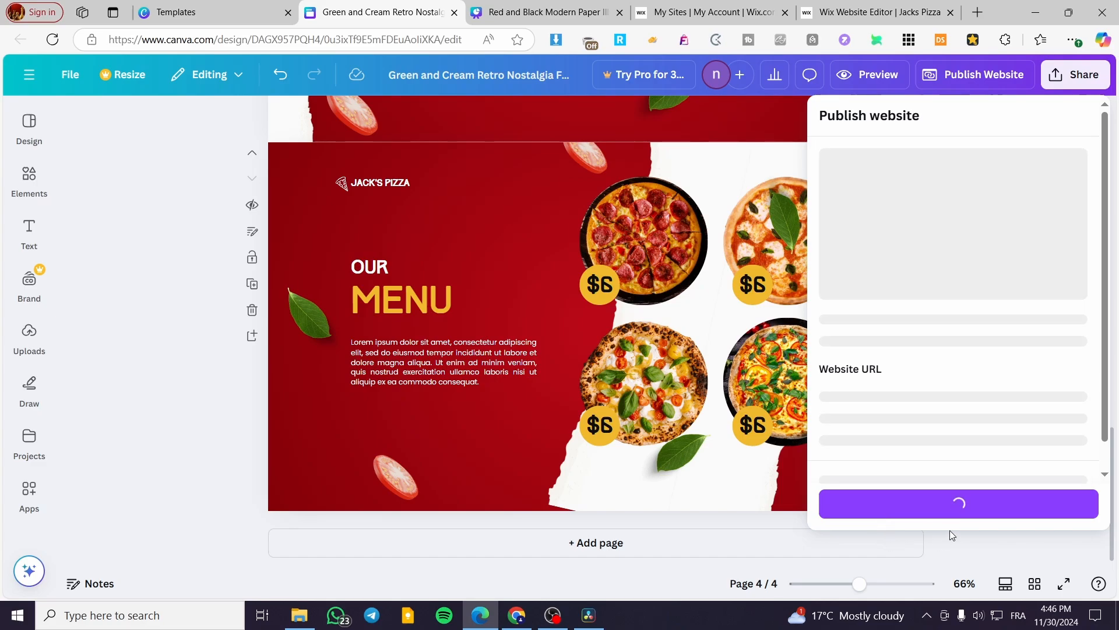
{"action": "left_click", "coordinate": [972, 511]}
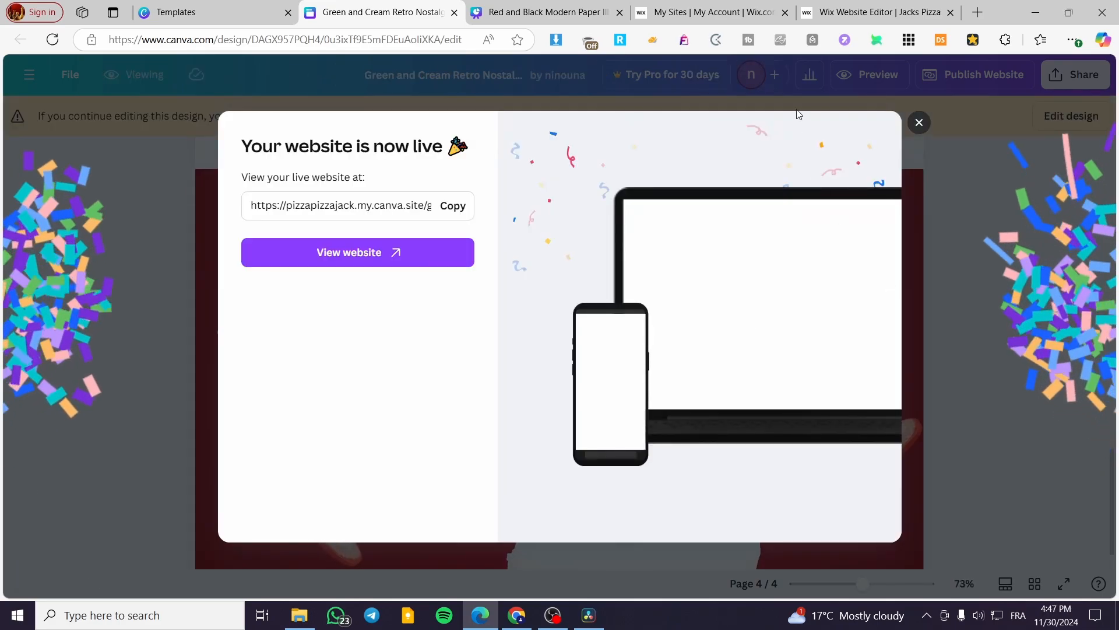
Step: Open the live website, scroll through its pages, then close it and review the design pages
{"action": "left_click", "coordinate": [355, 254]}
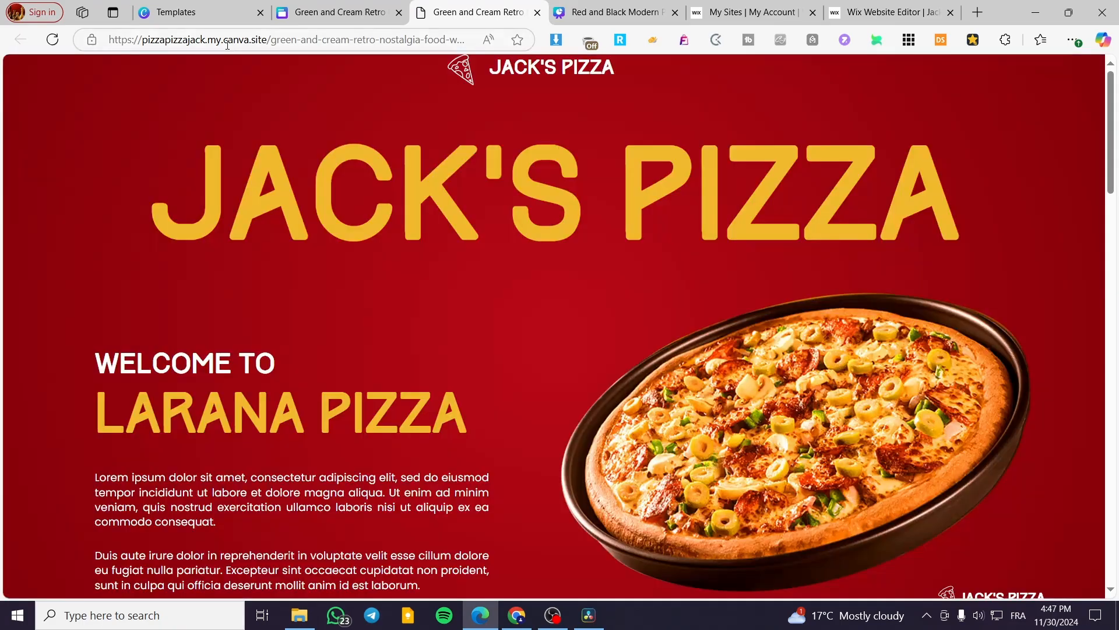
{"action": "scroll", "coordinate": [732, 310], "scroll_direction": "down", "scroll_amount": 20}
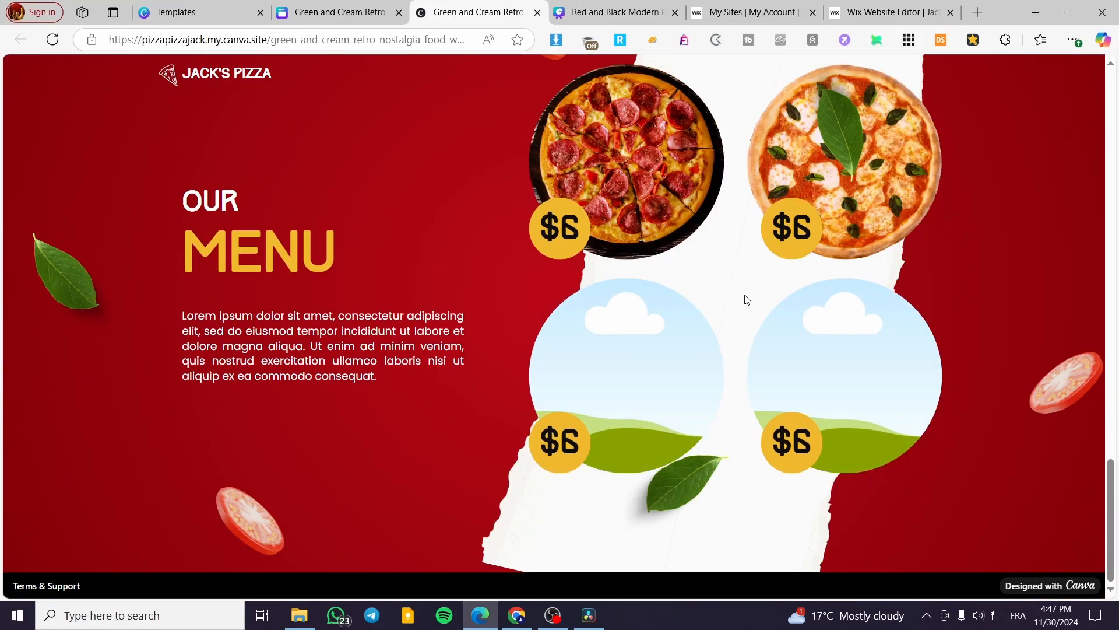
{"action": "left_click", "coordinate": [537, 12]}
{"action": "left_click", "coordinate": [906, 123]}
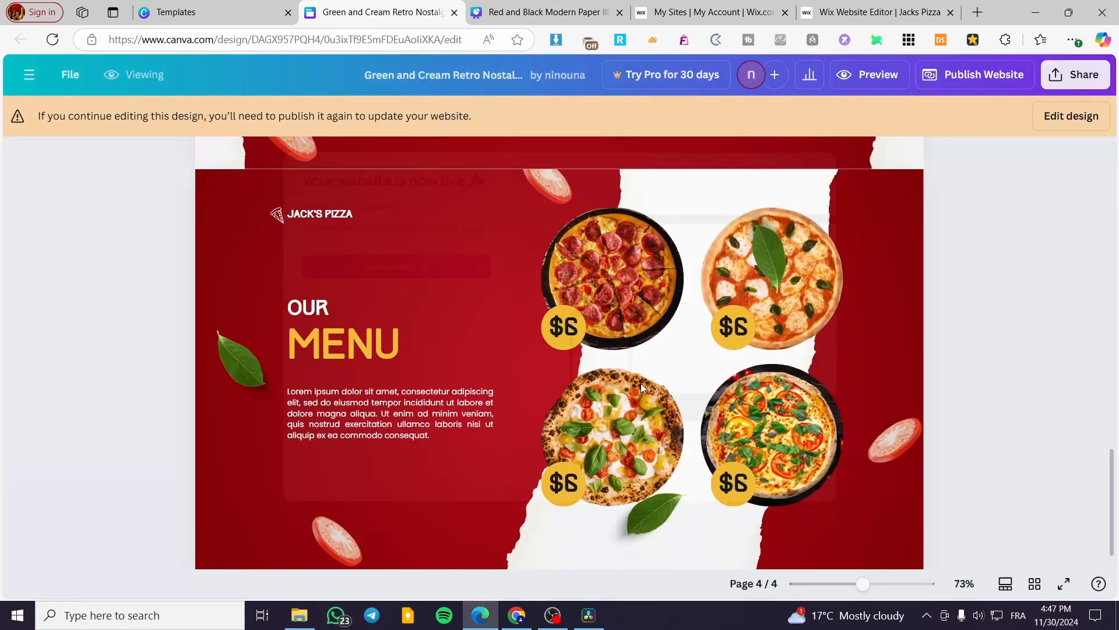
{"action": "scroll", "coordinate": [583, 453], "scroll_direction": "up", "scroll_amount": 20}
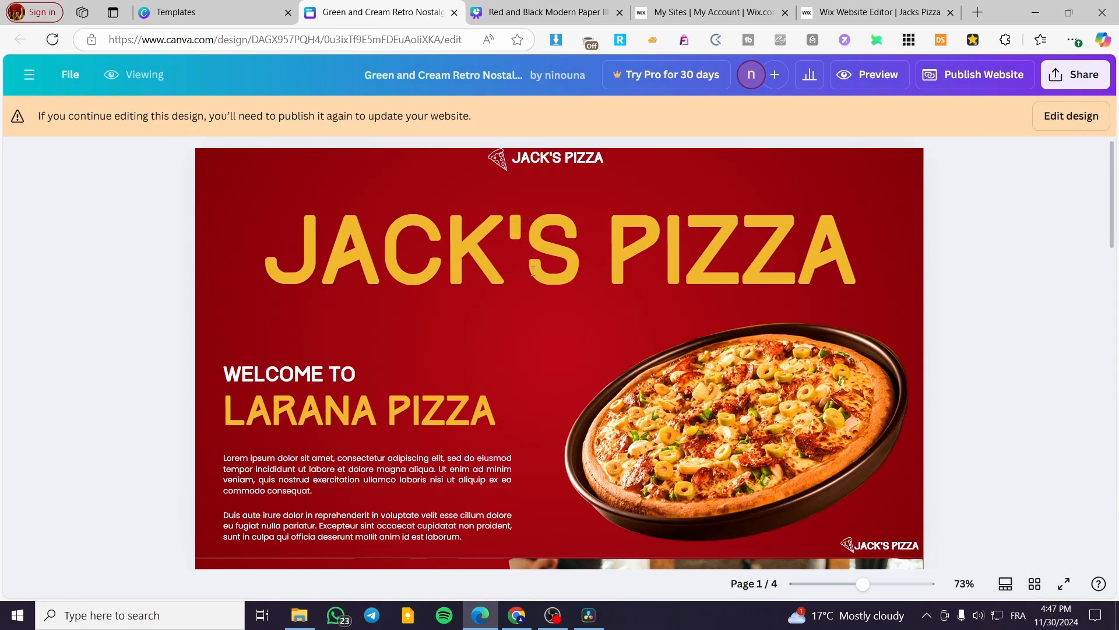
{"action": "scroll", "coordinate": [616, 420], "scroll_direction": "down", "scroll_amount": 10}
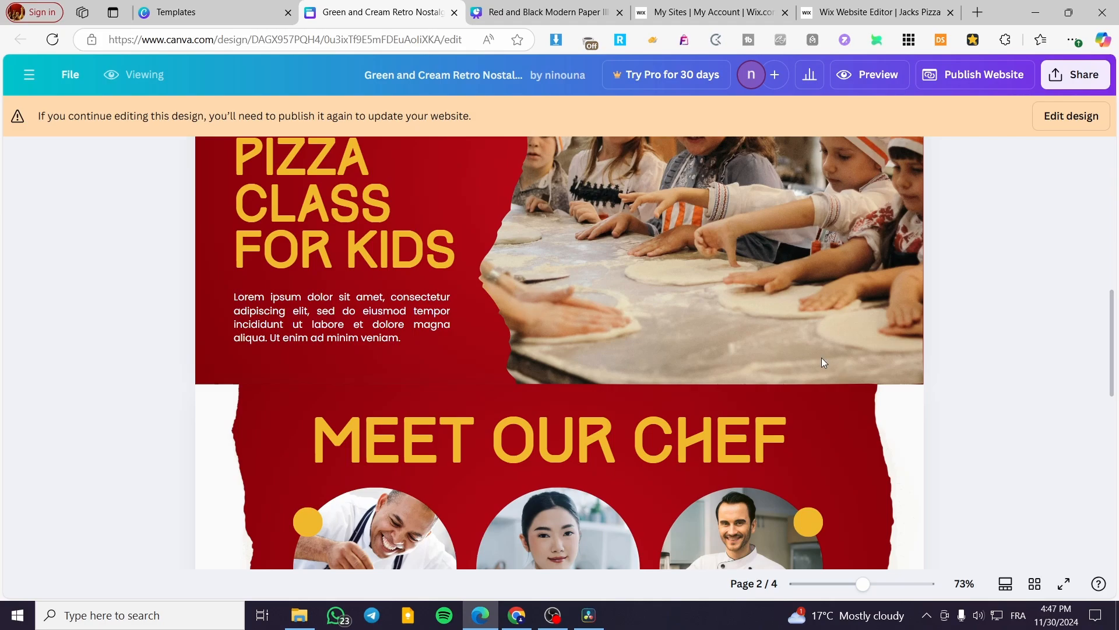
{"action": "scroll", "coordinate": [304, 347], "scroll_direction": "up", "scroll_amount": 4}
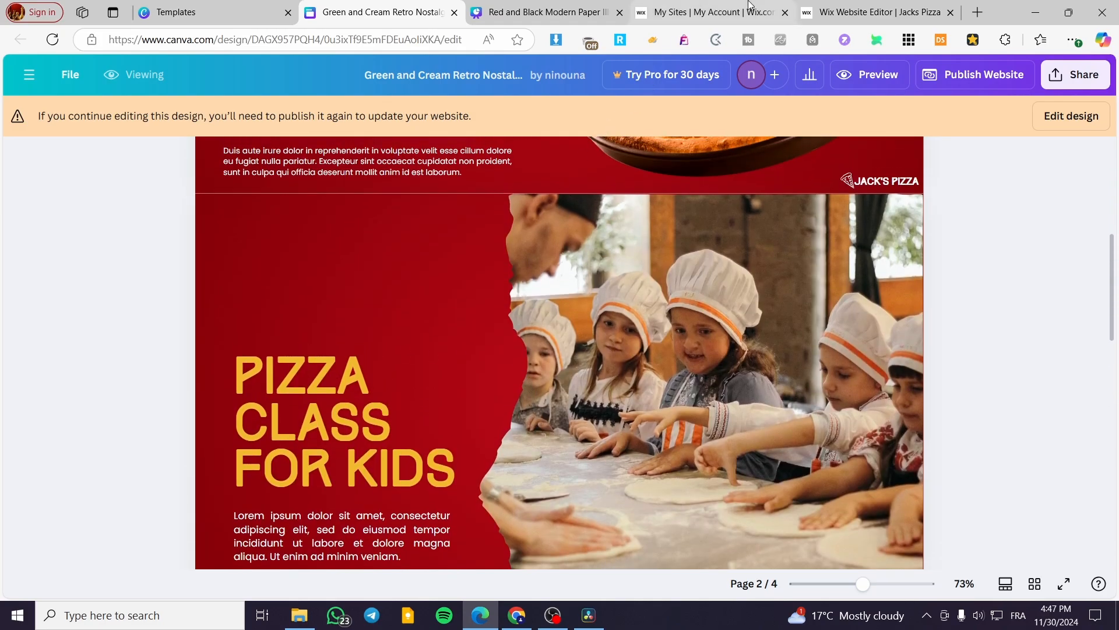
Step: Close the other pizza template's tab and switch to the Wix website editor
{"action": "left_click_drag", "start_coordinate": [871, 12], "coordinate": [683, 21]}
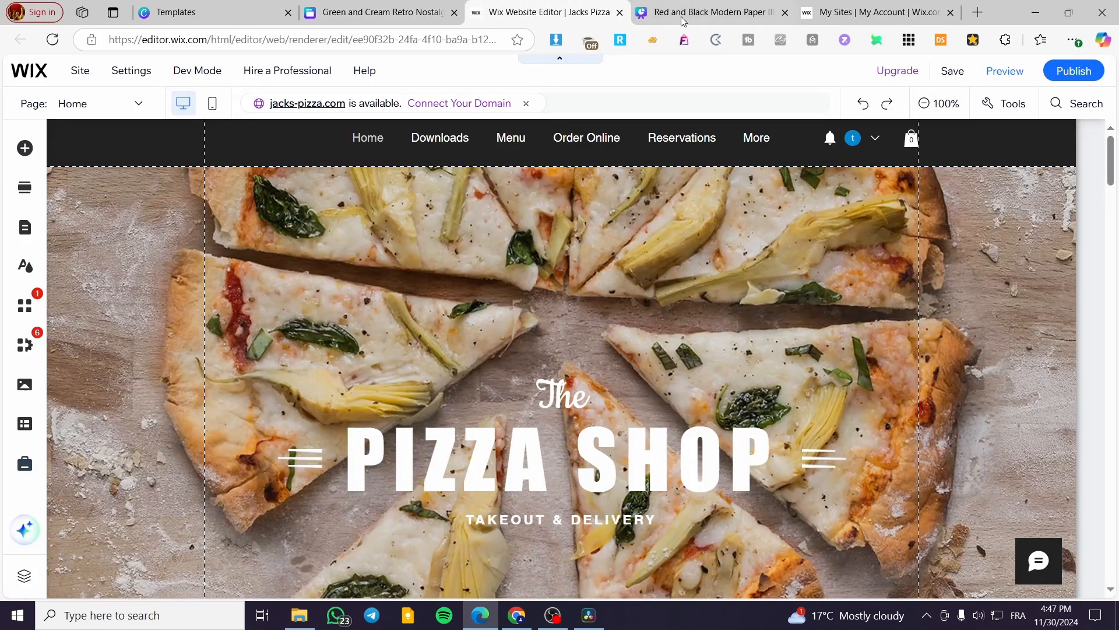
{"action": "left_click", "coordinate": [784, 13]}
{"action": "scroll", "coordinate": [414, 291], "scroll_direction": "down", "scroll_amount": 6}
{"action": "scroll", "coordinate": [414, 288], "scroll_direction": "down", "scroll_amount": 5}
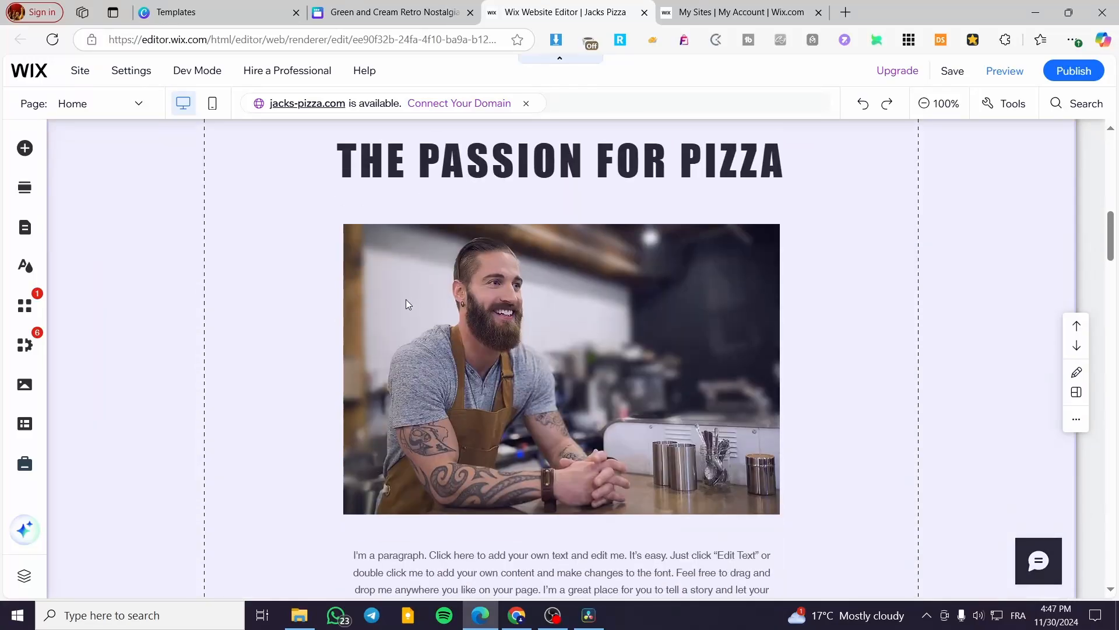
Step: Open the Menu page from the Wix site's pages list and view the published Wix site
{"action": "left_click", "coordinate": [25, 228]}
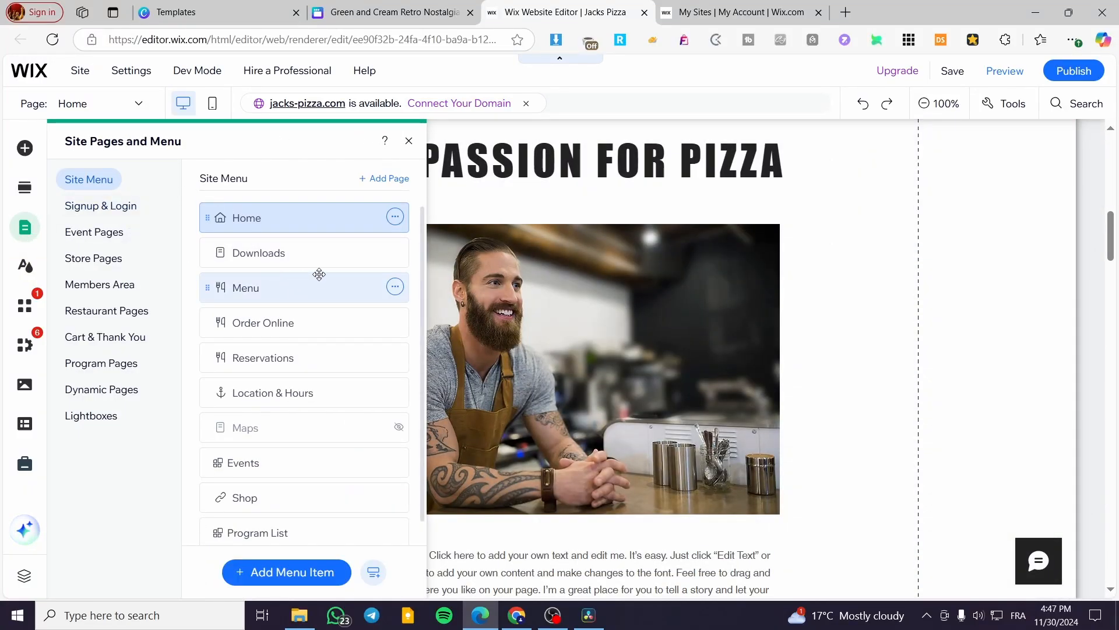
{"action": "left_click", "coordinate": [395, 287]}
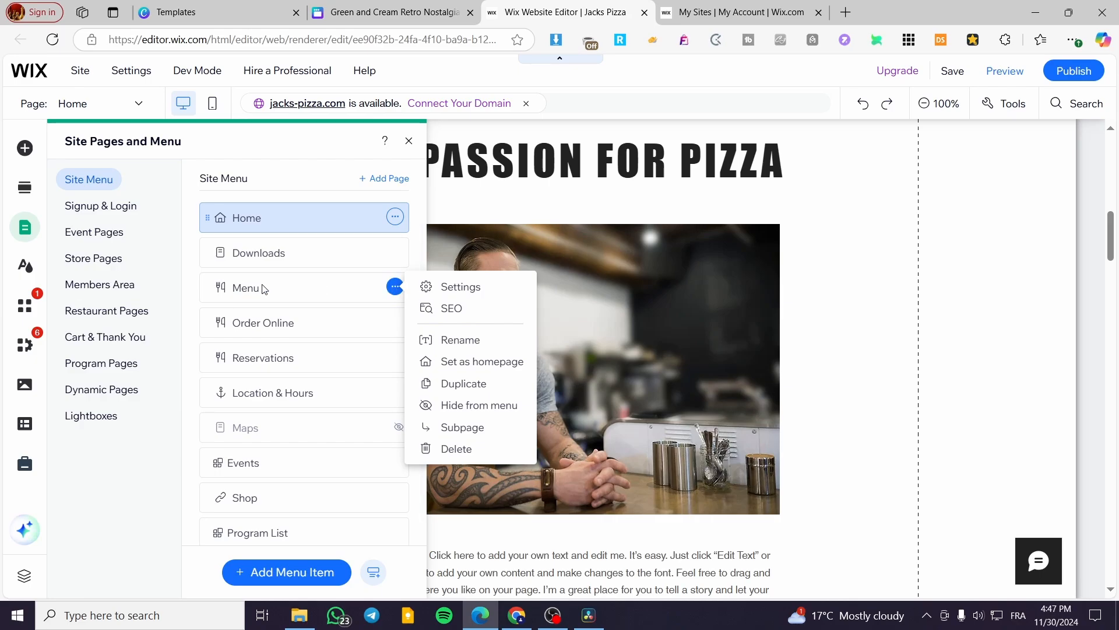
{"action": "left_click", "coordinate": [241, 291]}
{"action": "left_click", "coordinate": [241, 291]}
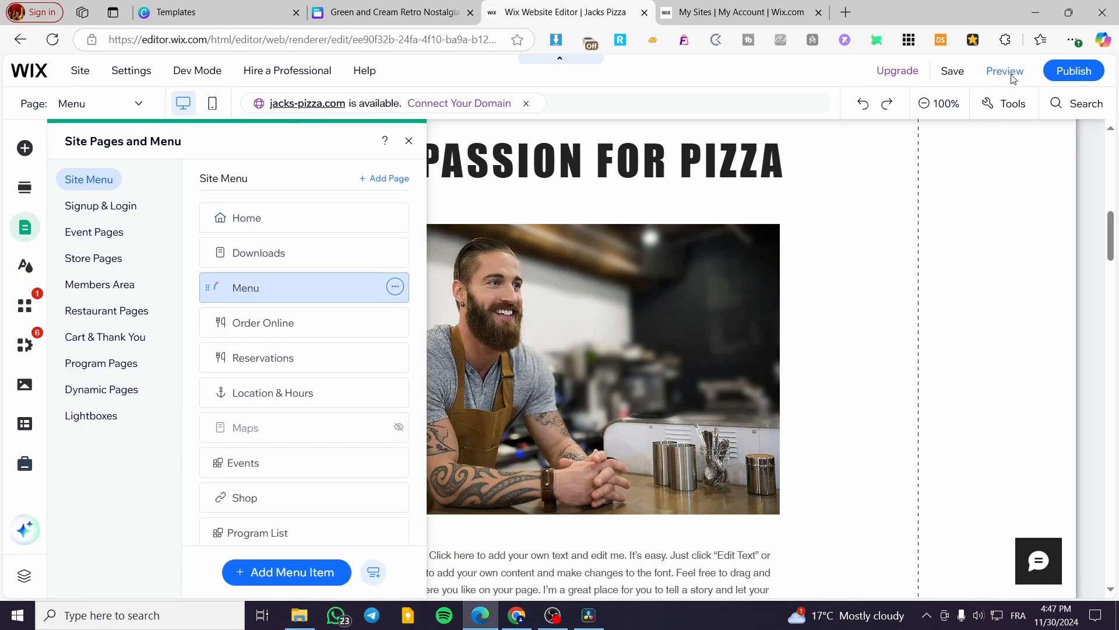
{"action": "mouse_move", "coordinate": [1072, 73]}
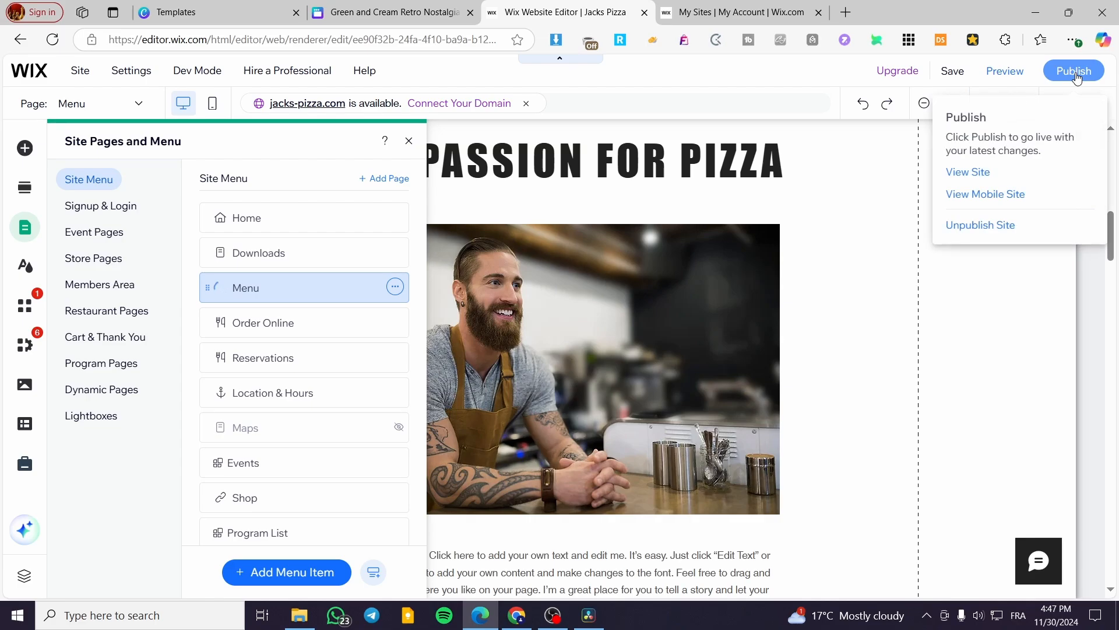
{"action": "left_click", "coordinate": [965, 172]}
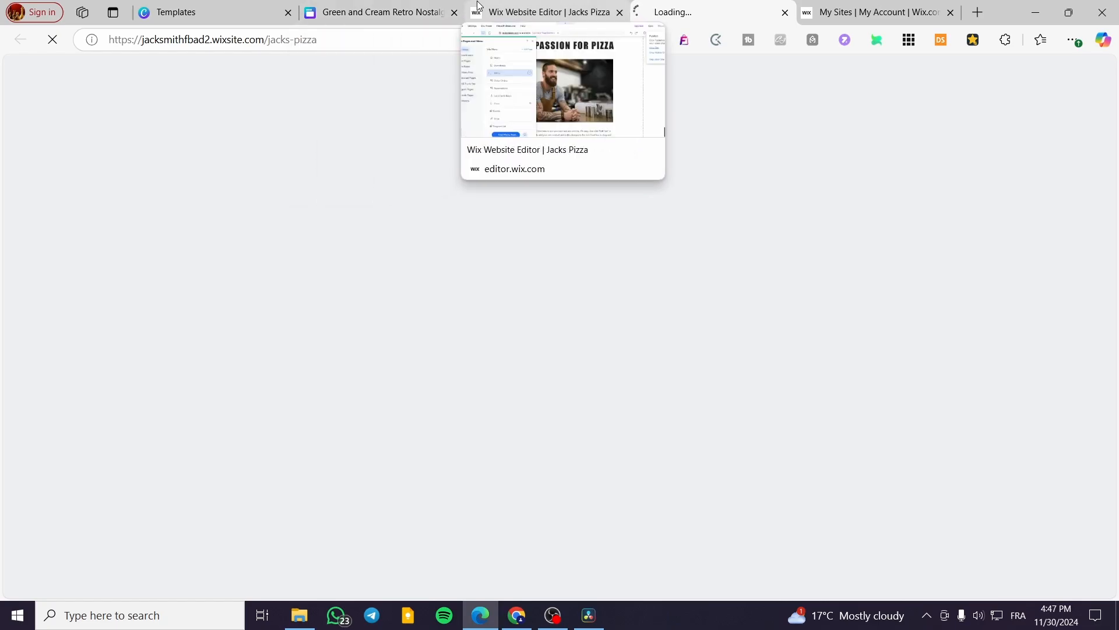
Step: Return to the Canva pizza design and switch it into editing mode
{"action": "left_click", "coordinate": [560, 12]}
{"action": "left_click", "coordinate": [408, 11]}
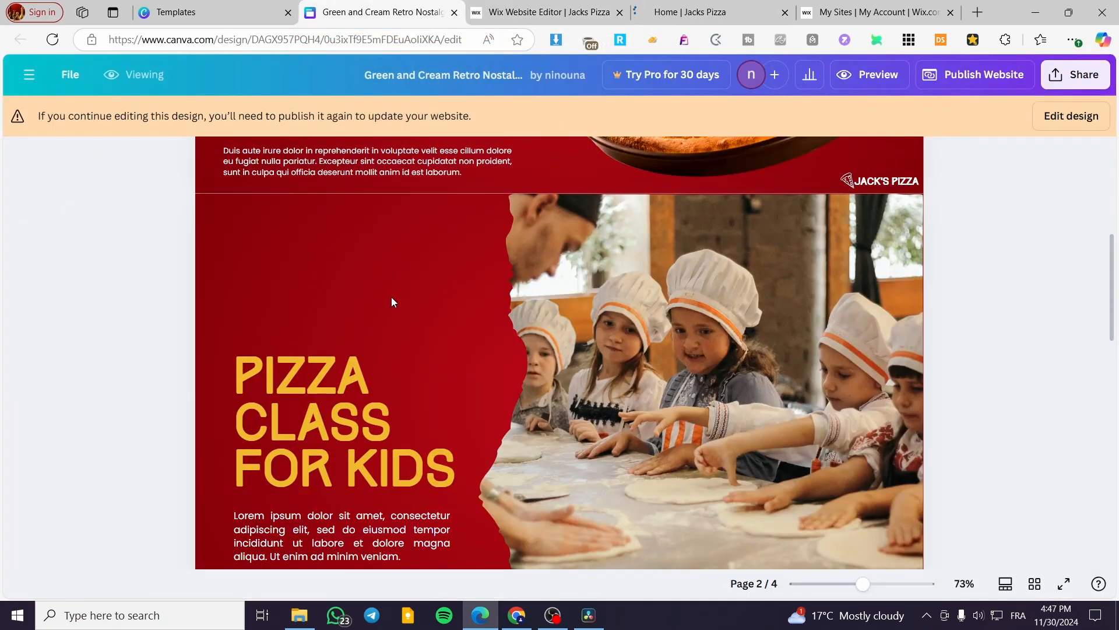
{"action": "left_click", "coordinate": [1086, 120]}
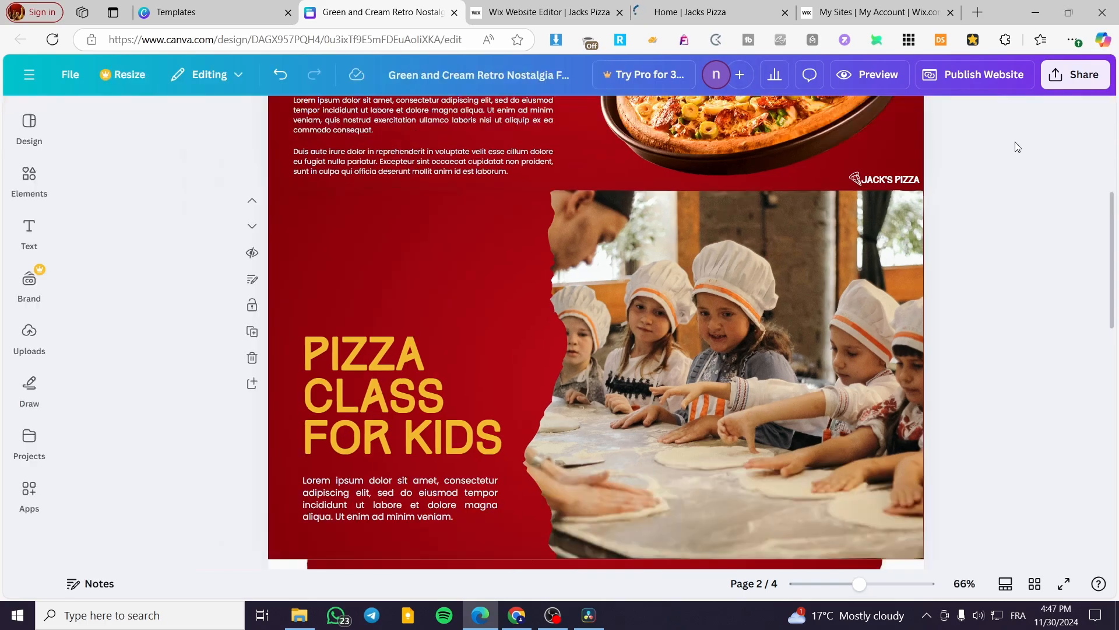
{"action": "left_click", "coordinate": [29, 181]}
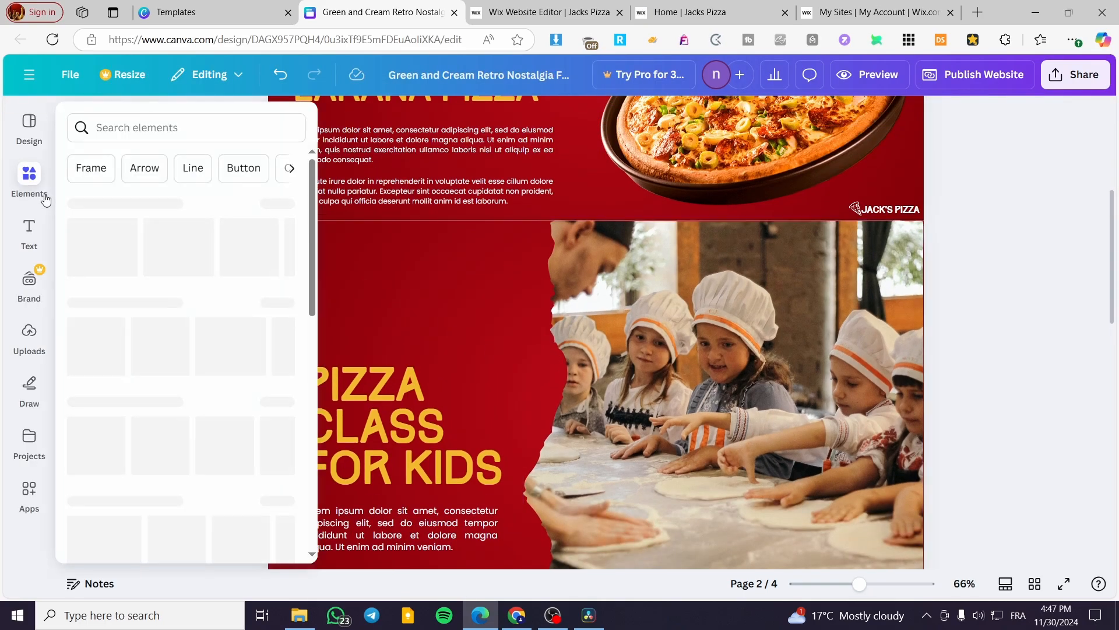
{"action": "left_click", "coordinate": [30, 233]}
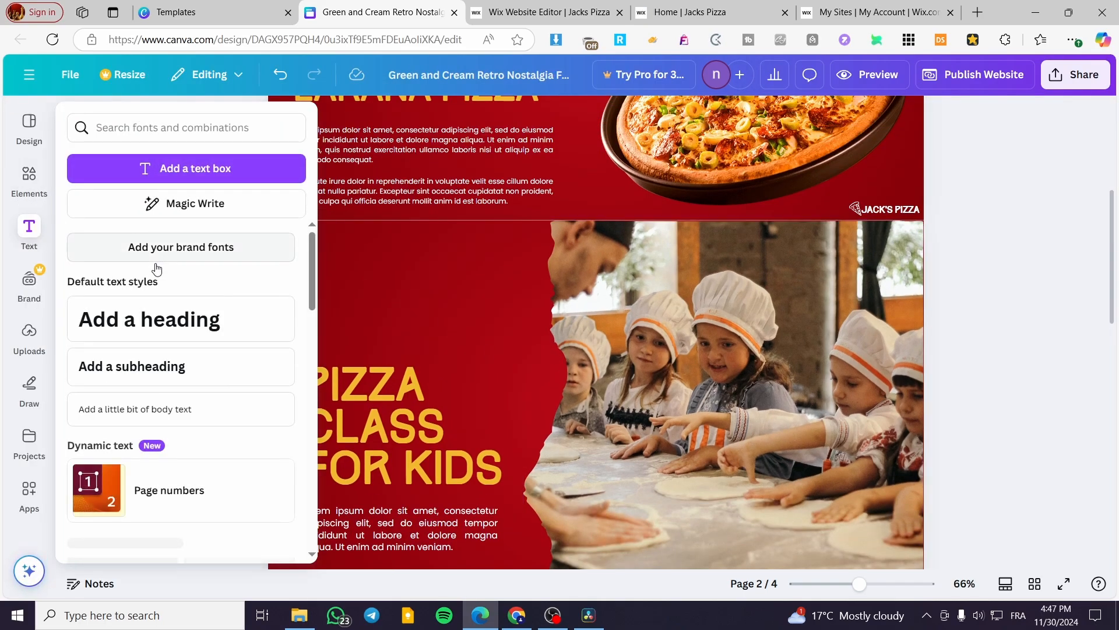
{"action": "left_click", "coordinate": [178, 319]}
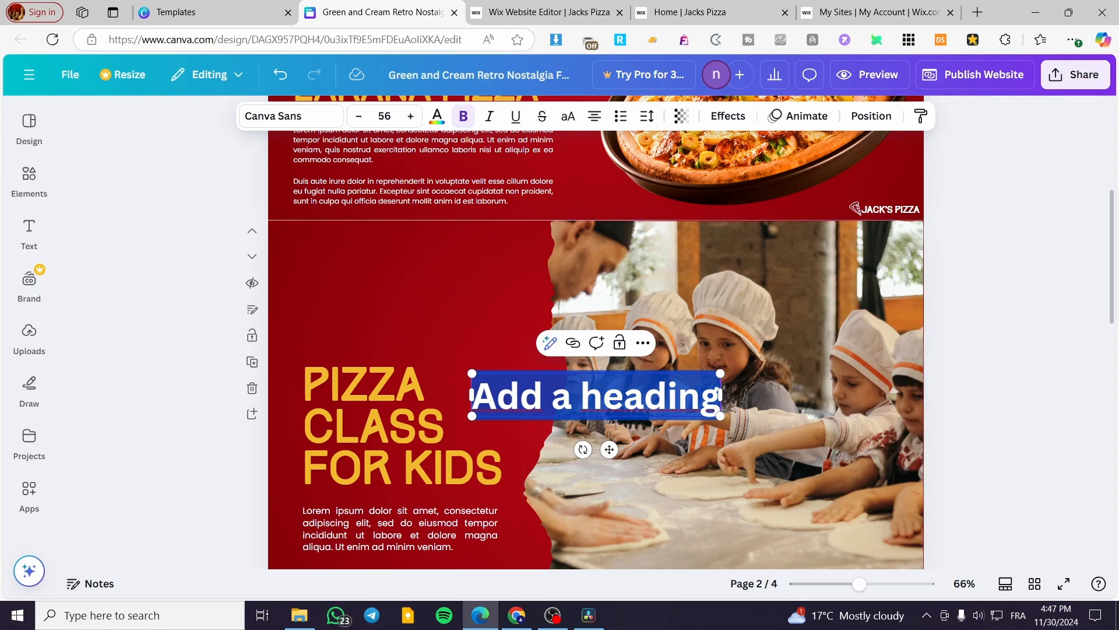
{"action": "key", "text": "Delete"}
Step: Duplicate the PIZZA CLASS FOR KIDS heading on page 2 and move the copy to the top of that section
{"action": "left_click", "coordinate": [386, 405]}
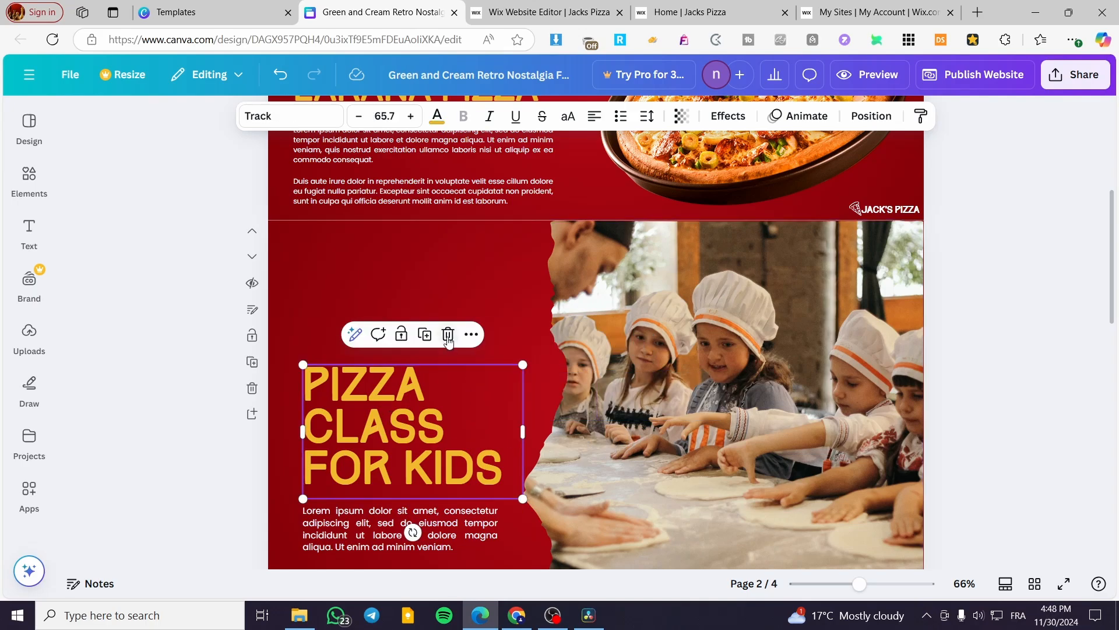
{"action": "left_click", "coordinate": [426, 336]}
{"action": "left_click_drag", "start_coordinate": [457, 394], "coordinate": [438, 295]}
{"action": "double_click", "coordinate": [487, 319]}
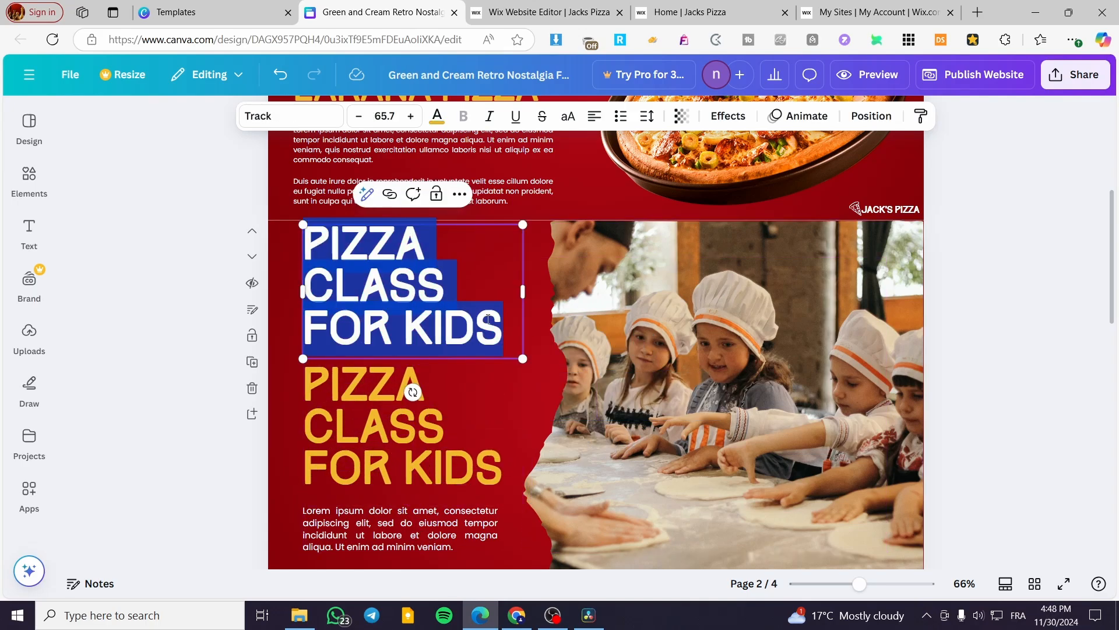
Step: Change the copied heading's text to VISIT OUR MENU and shrink it to a single line
{"action": "type", "text": "V"}
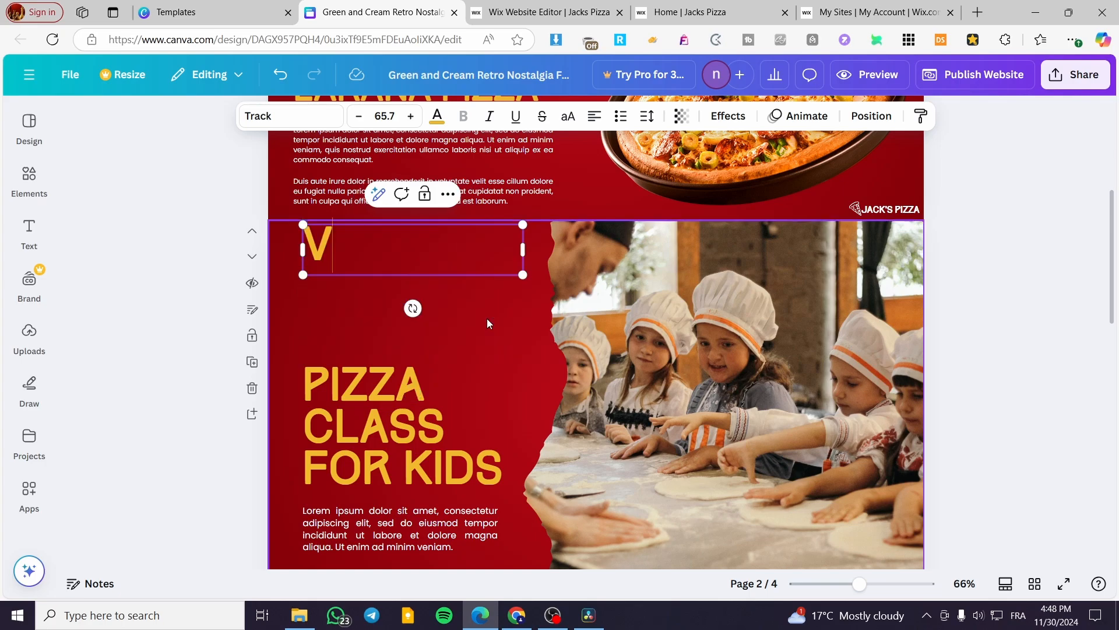
{"action": "type", "text": "ISIT OUR MENU"}
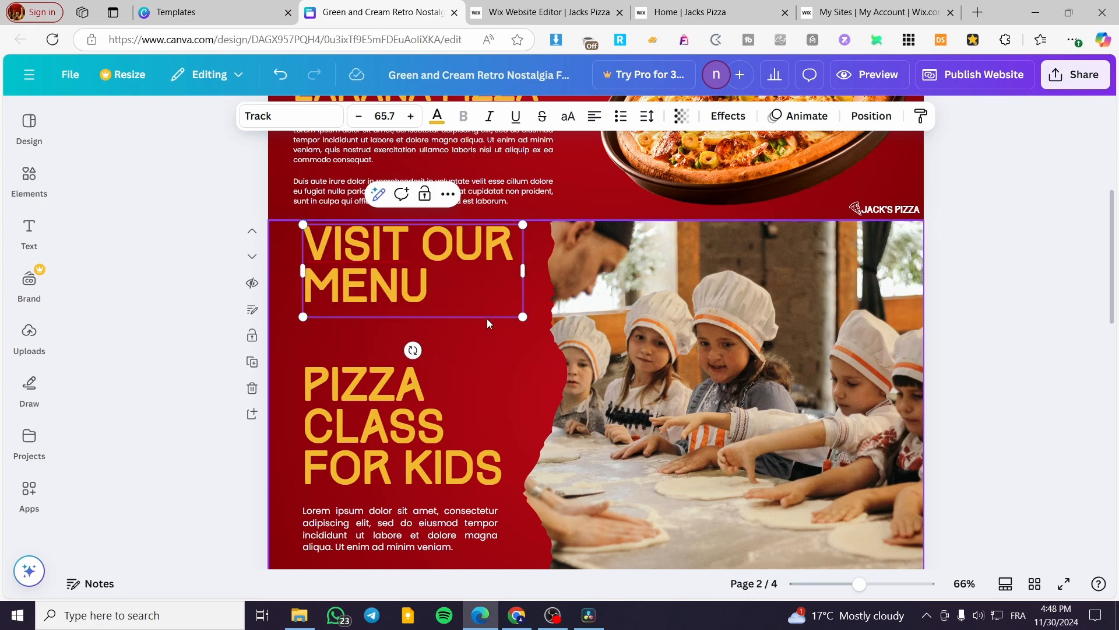
{"action": "left_click_drag", "start_coordinate": [525, 269], "coordinate": [445, 242]}
{"action": "left_click_drag", "start_coordinate": [387, 275], "coordinate": [425, 290]}
{"action": "left_click", "coordinate": [457, 289]}
Step: Search the elements library for "click here" graphics and show all graphic results
{"action": "left_click", "coordinate": [29, 232]}
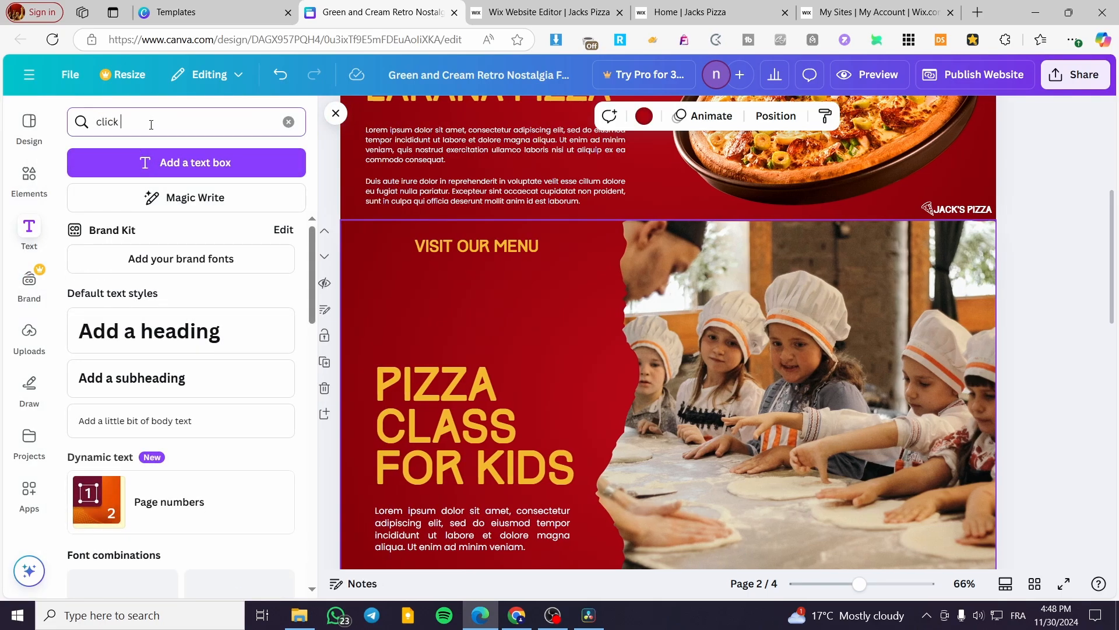
{"action": "left_click", "coordinate": [150, 122]}
{"action": "type", "text": "click here"}
{"action": "key", "text": "Return"}
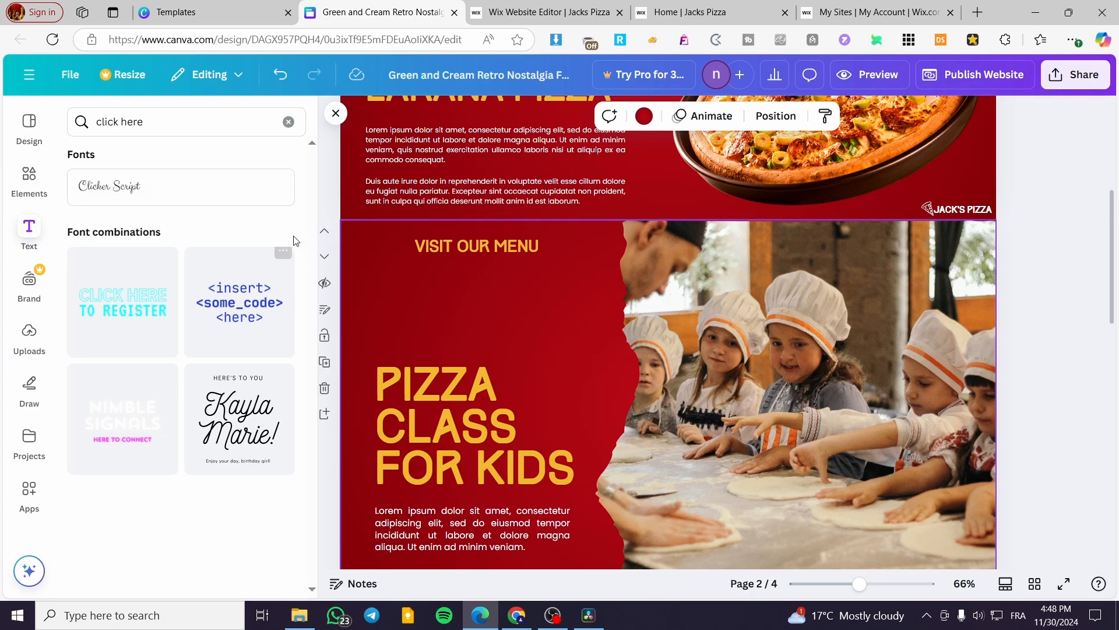
{"action": "left_click", "coordinate": [166, 124]}
{"action": "key", "text": "ctrl+c"}
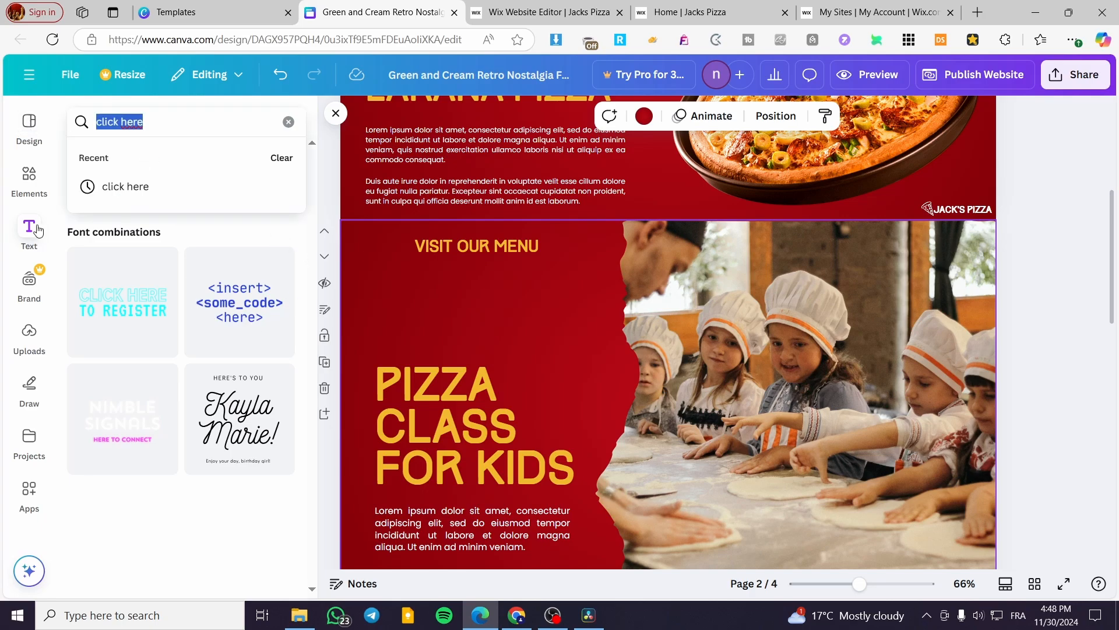
{"action": "left_click", "coordinate": [29, 178]}
{"action": "left_click", "coordinate": [228, 123]}
{"action": "key", "text": "ctrl+v"}
{"action": "key", "text": "Return"}
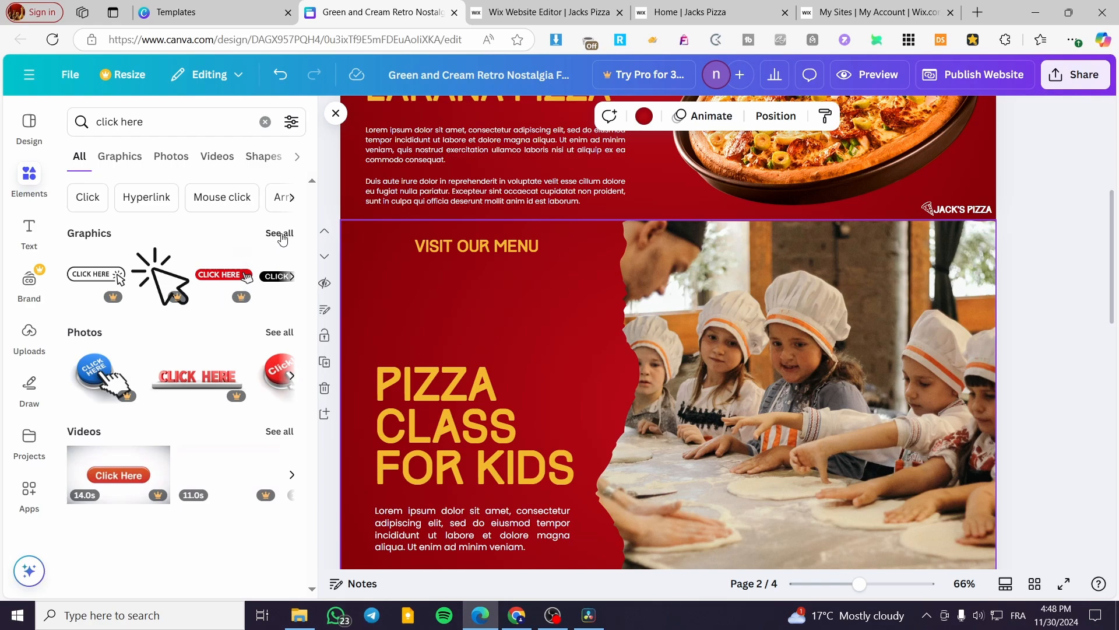
{"action": "left_click", "coordinate": [280, 233]}
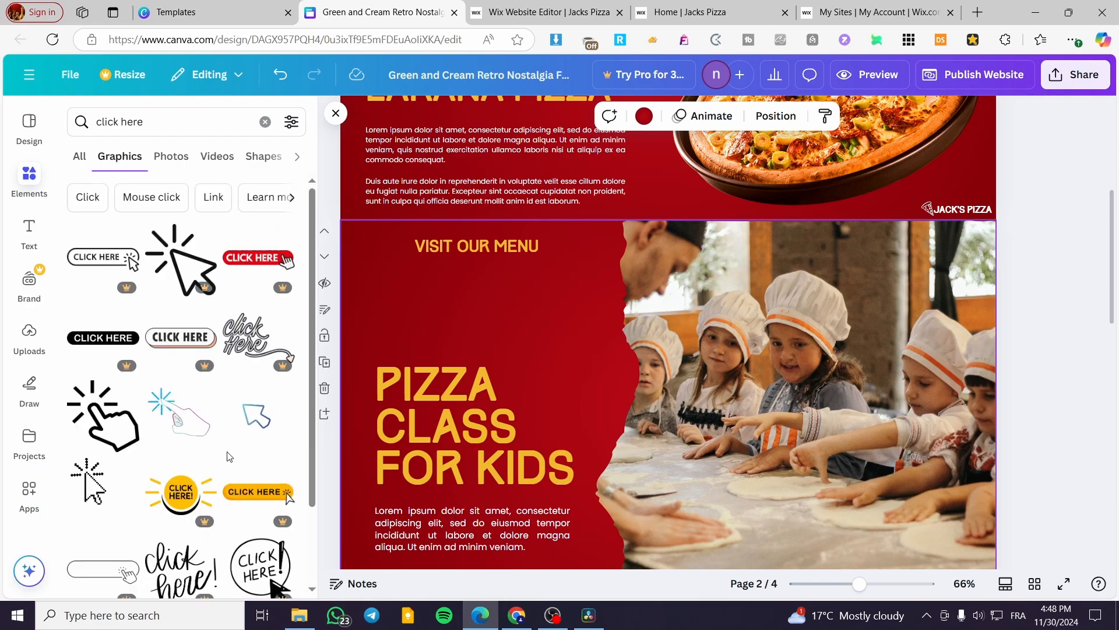
Step: Add the arrow-cursor graphic and shrink it to sit at the end of VISIT OUR MENU
{"action": "left_click", "coordinate": [256, 416]}
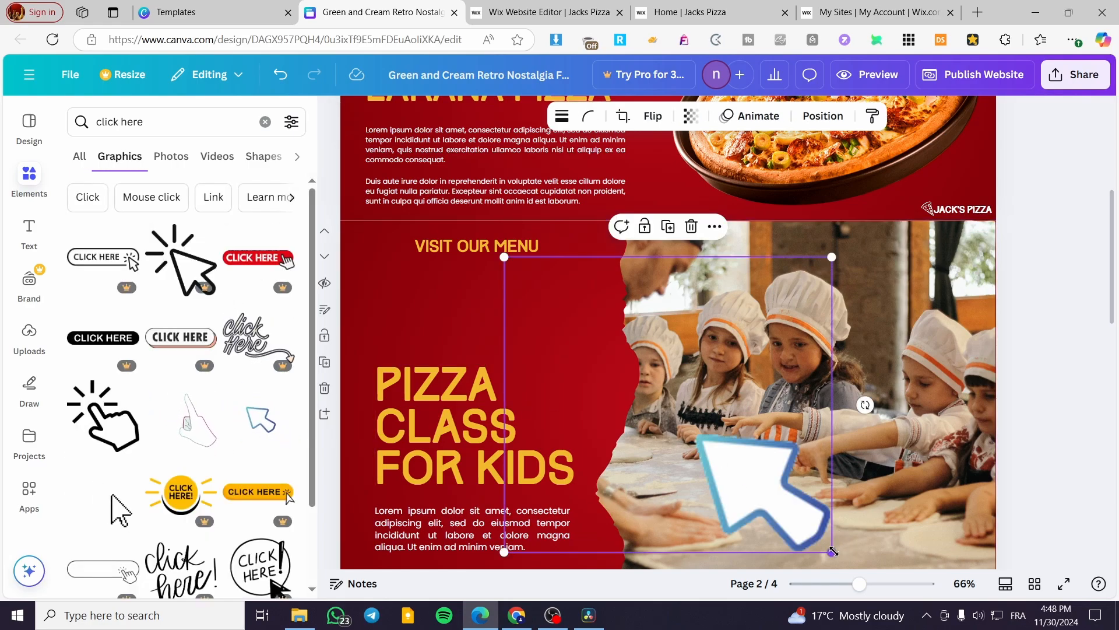
{"action": "left_click_drag", "start_coordinate": [832, 551], "coordinate": [554, 292]}
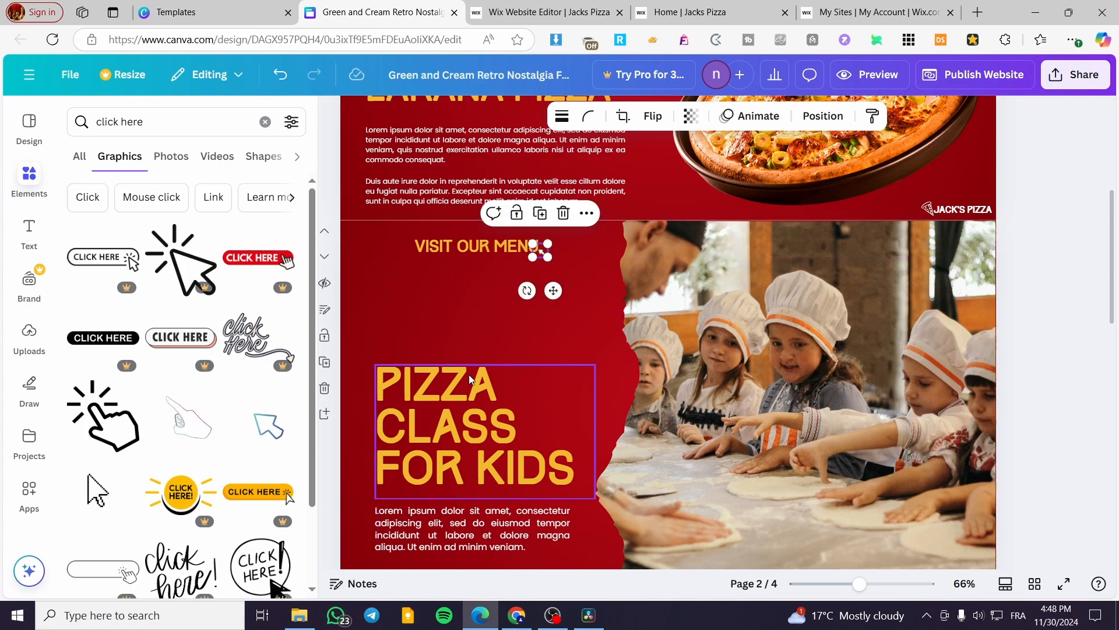
{"action": "left_click", "coordinate": [1032, 310]}
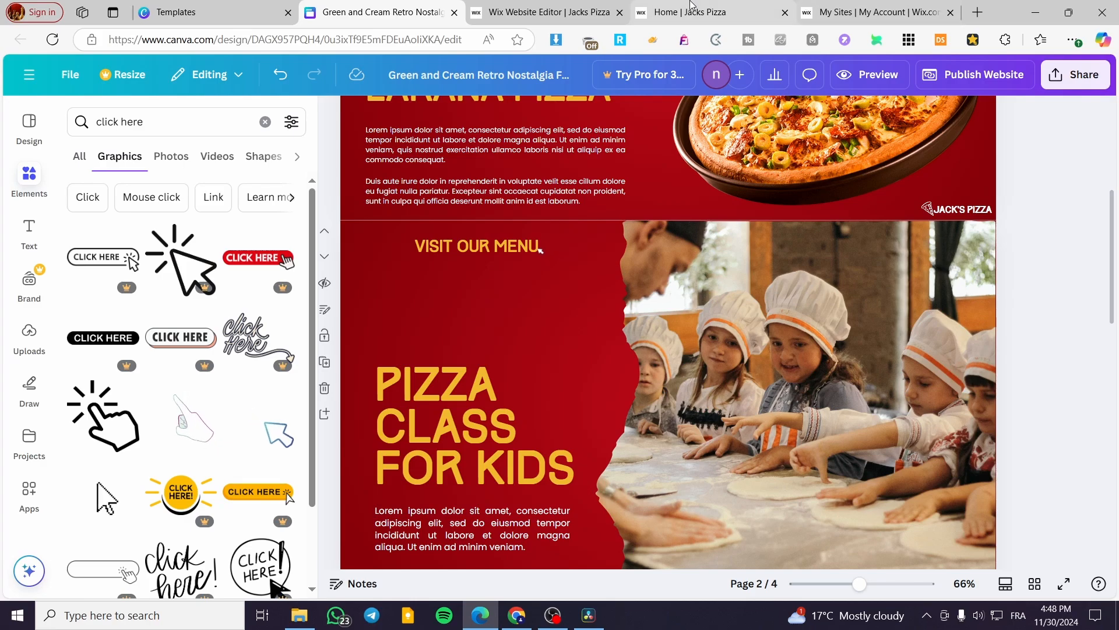
Step: Open the Menu page of the live Wix site and copy its web address
{"action": "left_click", "coordinate": [690, 6]}
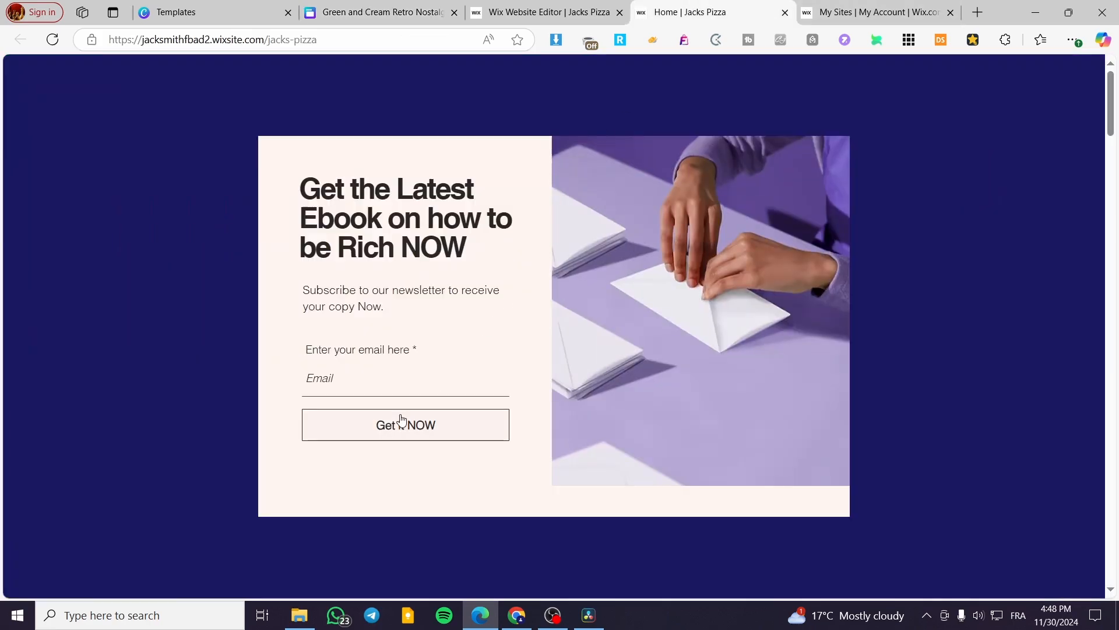
{"action": "left_click", "coordinate": [910, 262]}
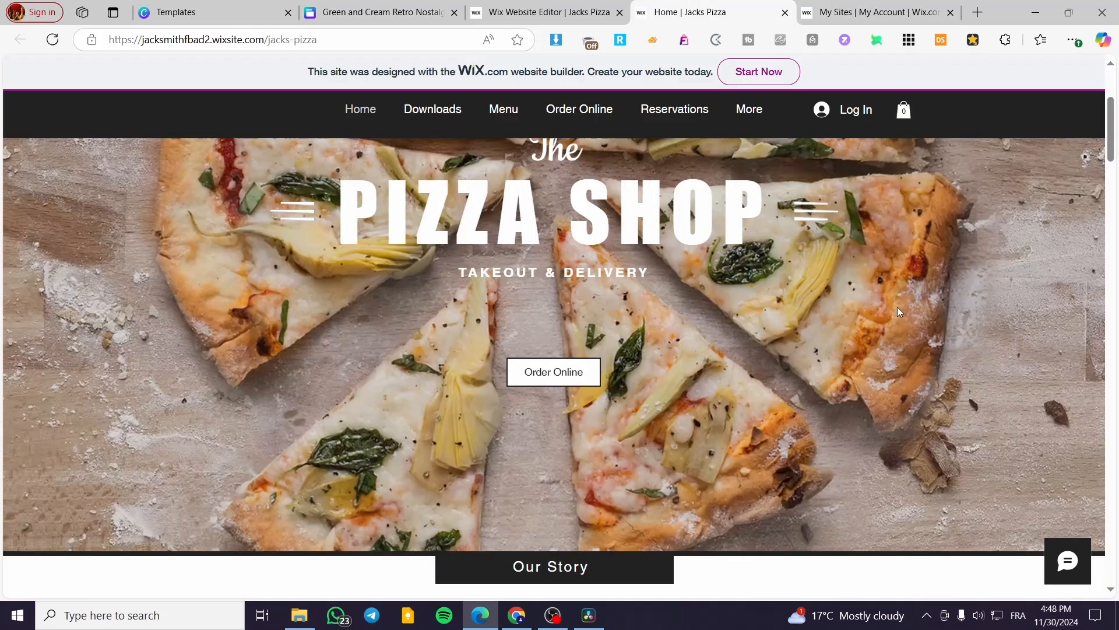
{"action": "left_click", "coordinate": [502, 111]}
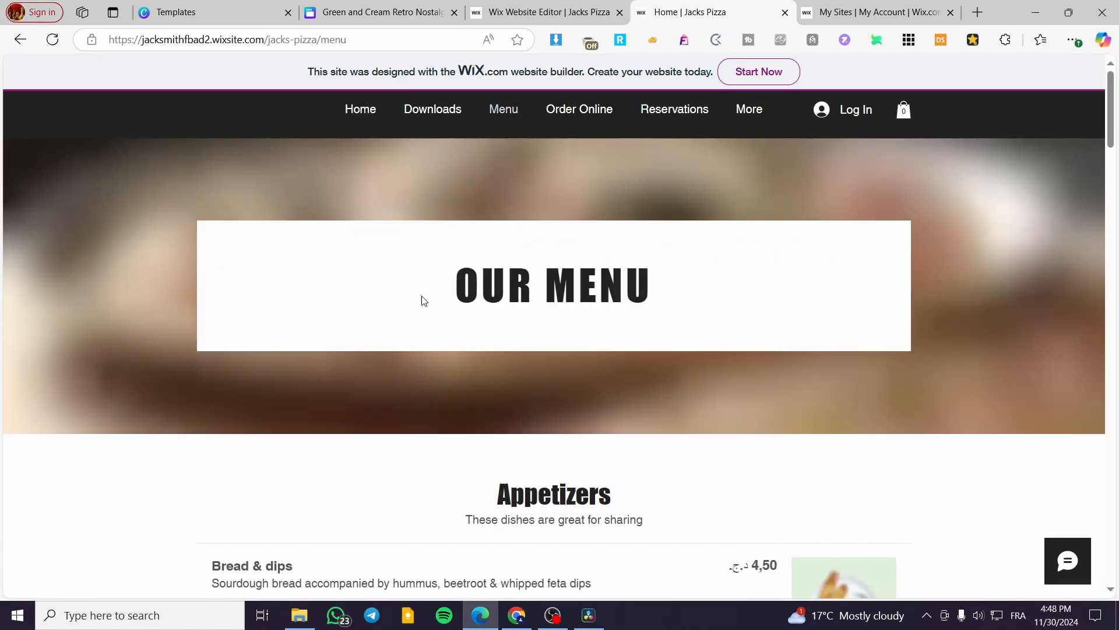
{"action": "left_click", "coordinate": [367, 37]}
{"action": "key", "text": "ctrl+c"}
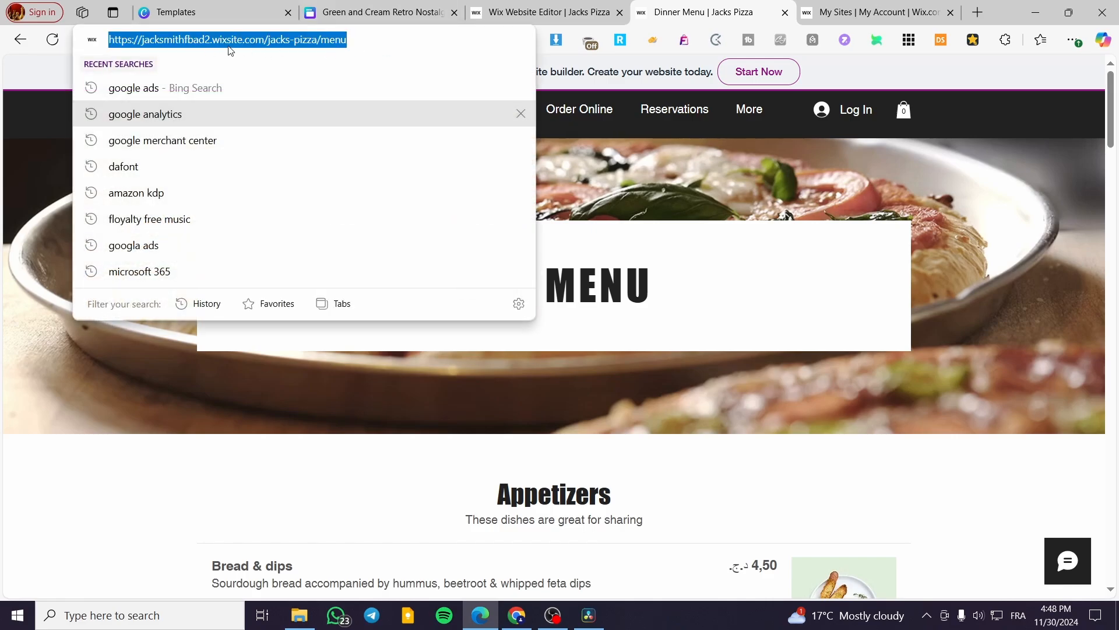
{"action": "left_click", "coordinate": [672, 443]}
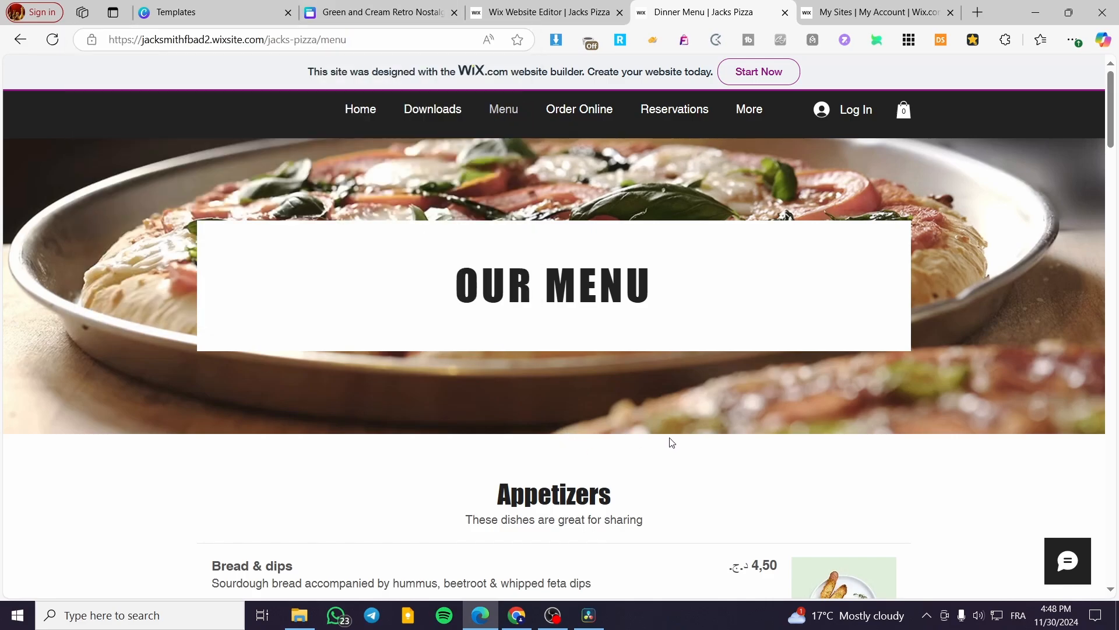
Step: Link the VISIT OUR MENU text to the copied Wix Menu page address
{"action": "left_click", "coordinate": [411, 9]}
{"action": "left_click", "coordinate": [504, 247]}
{"action": "left_click", "coordinate": [543, 209]}
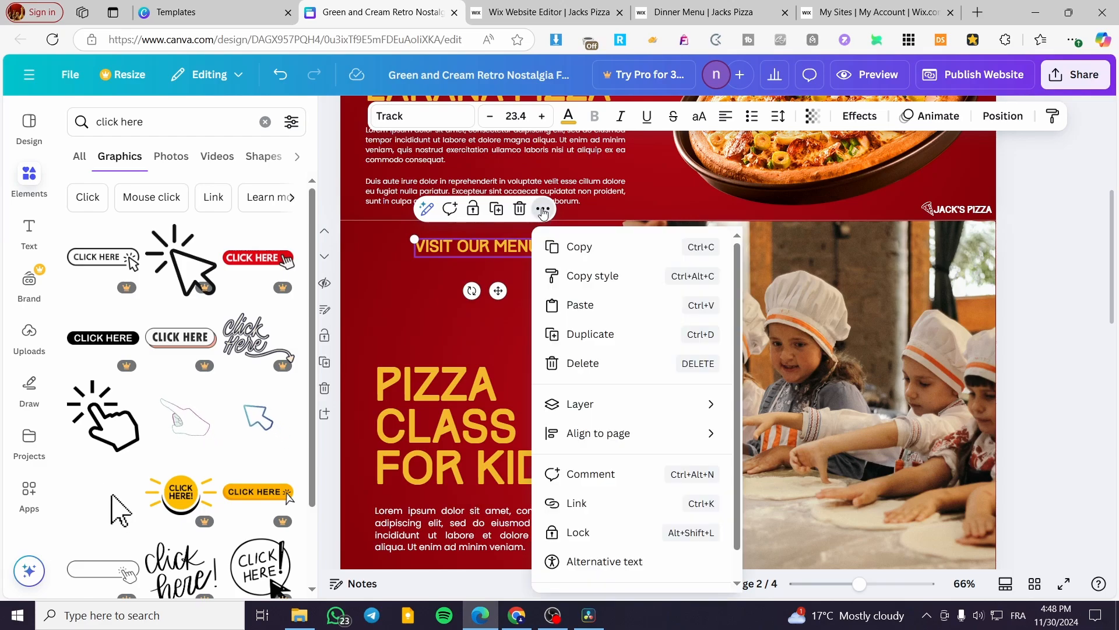
{"action": "left_click", "coordinate": [644, 506]}
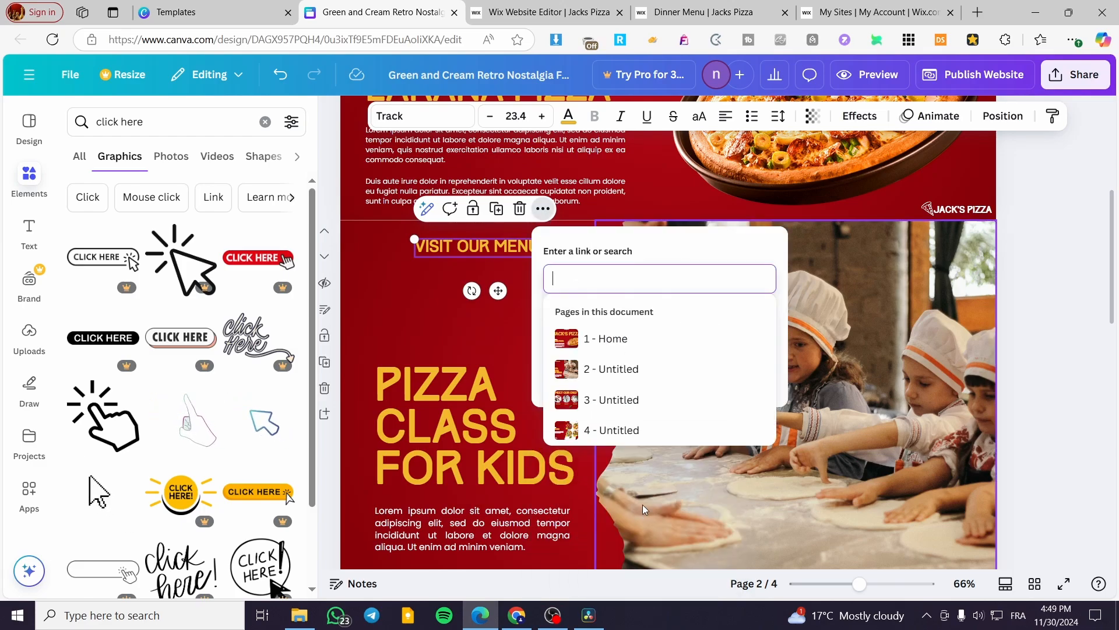
{"action": "key", "text": "ctrl+v"}
{"action": "left_click", "coordinate": [746, 375]}
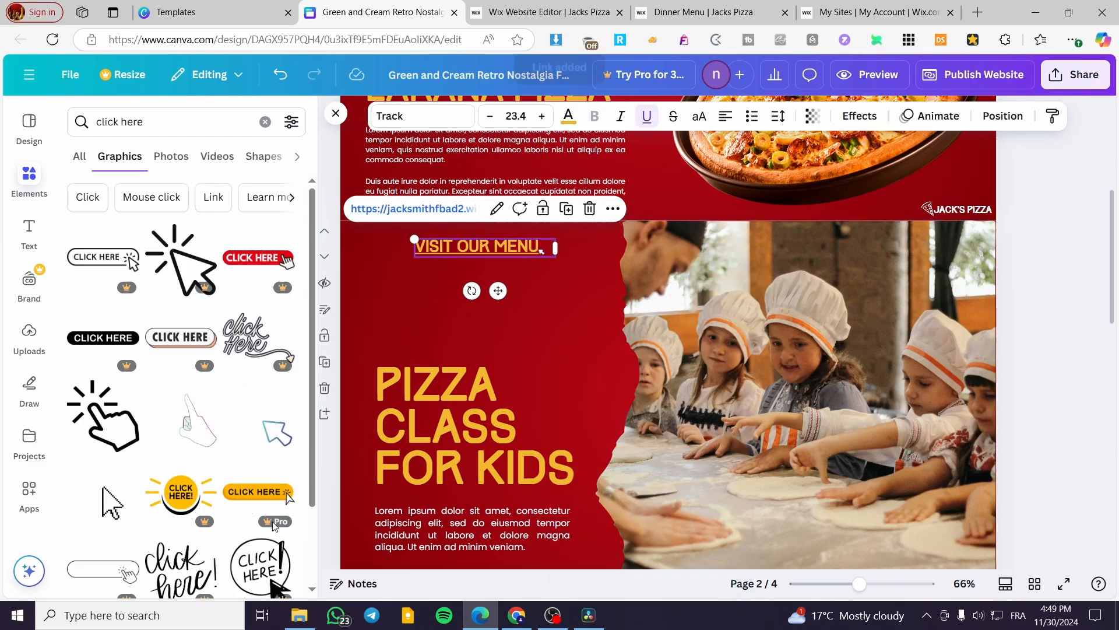
{"action": "left_click", "coordinate": [1071, 288]}
Step: Scroll through the Canva design and compare it with the Wix editor and the live site's navigation menu
{"action": "scroll", "coordinate": [568, 373], "scroll_direction": "down", "scroll_amount": 5}
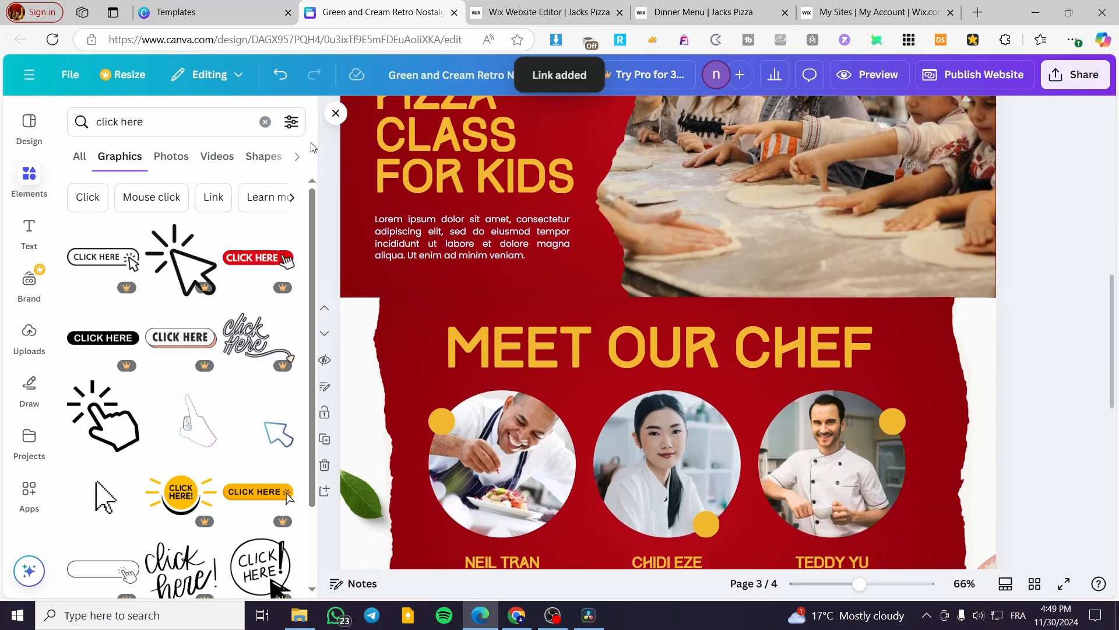
{"action": "left_click", "coordinate": [336, 113]}
{"action": "scroll", "coordinate": [620, 408], "scroll_direction": "down", "scroll_amount": 3}
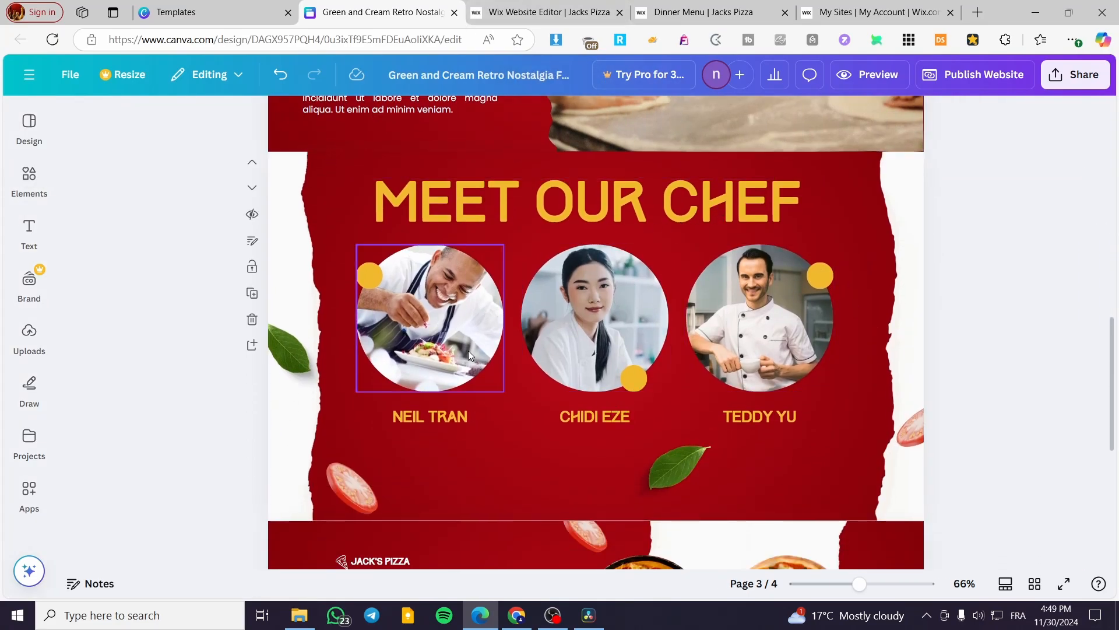
{"action": "left_click", "coordinate": [542, 12]}
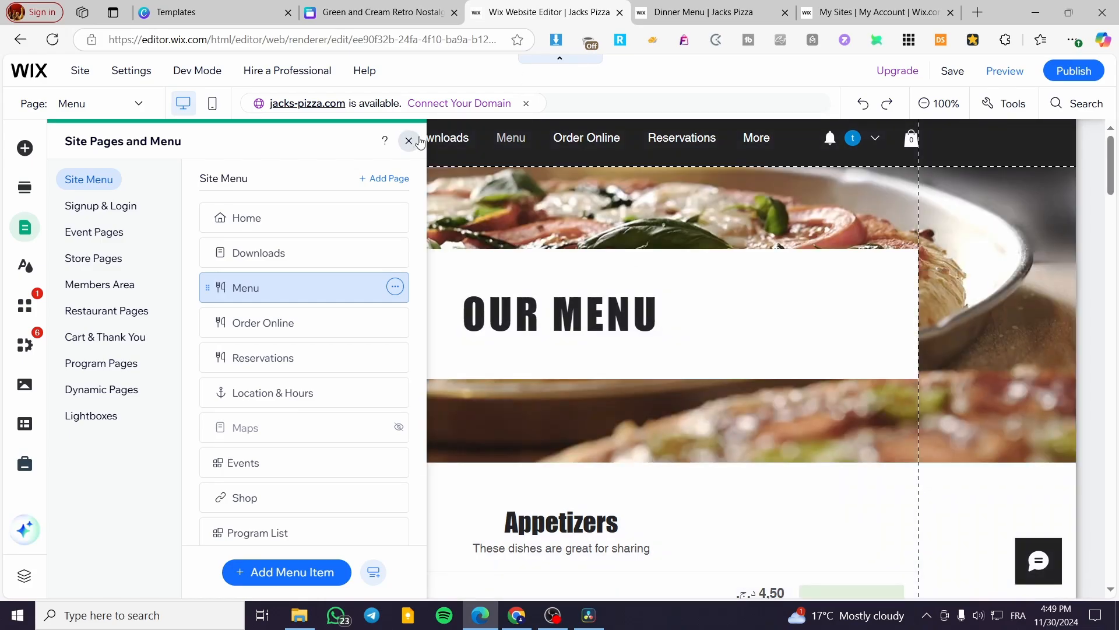
{"action": "left_click", "coordinate": [699, 6]}
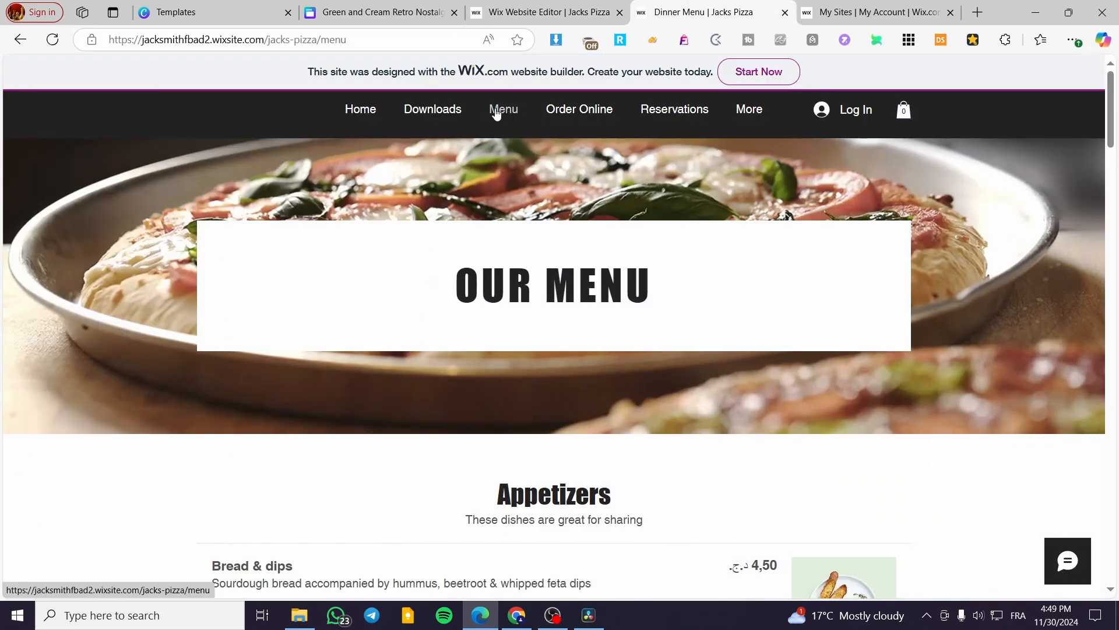
{"action": "mouse_move", "coordinate": [755, 113]}
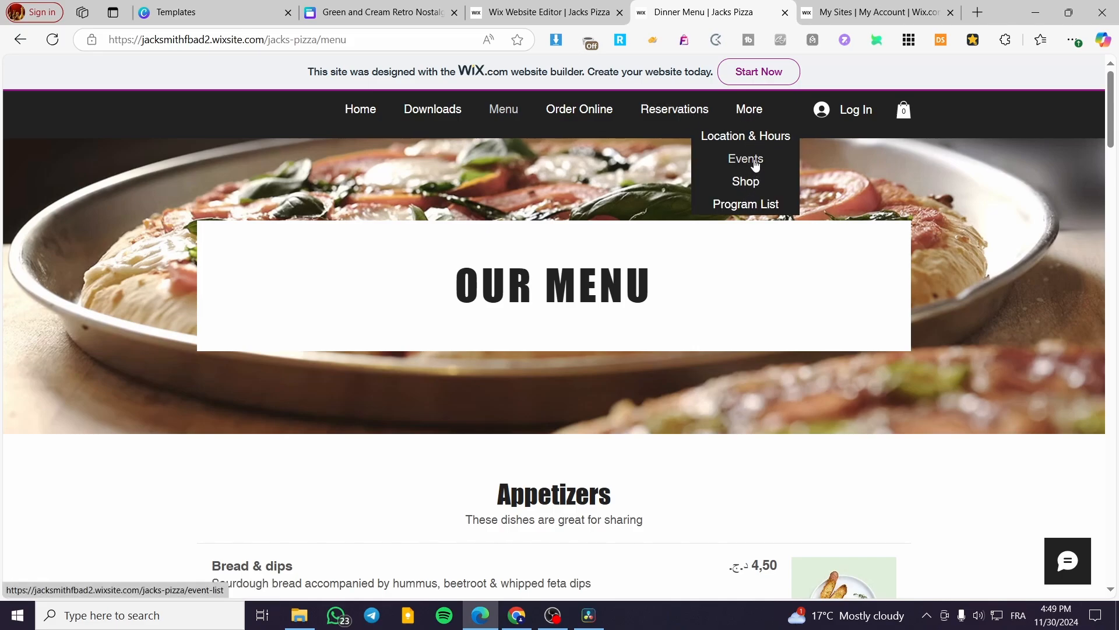
{"action": "left_click", "coordinate": [373, 12]}
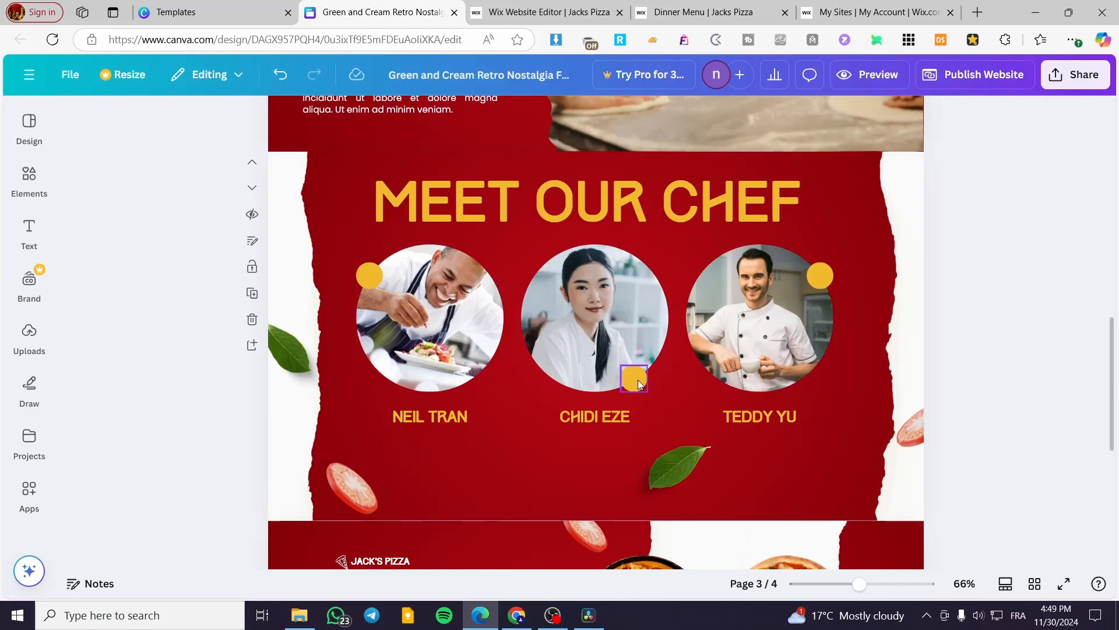
Step: Duplicate the OUR heading on the menu page, retype the copy as ORDER HERE, and move it below the paragraph
{"action": "scroll", "coordinate": [501, 321], "scroll_direction": "down", "scroll_amount": 5}
{"action": "scroll", "coordinate": [537, 330], "scroll_direction": "down", "scroll_amount": 3}
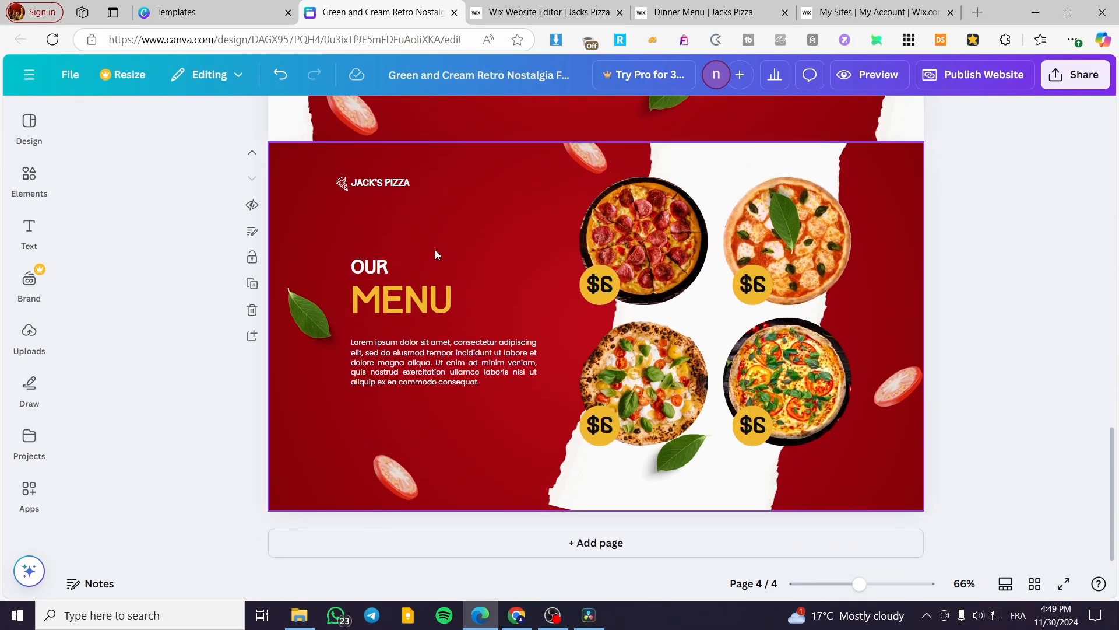
{"action": "left_click", "coordinate": [377, 268]}
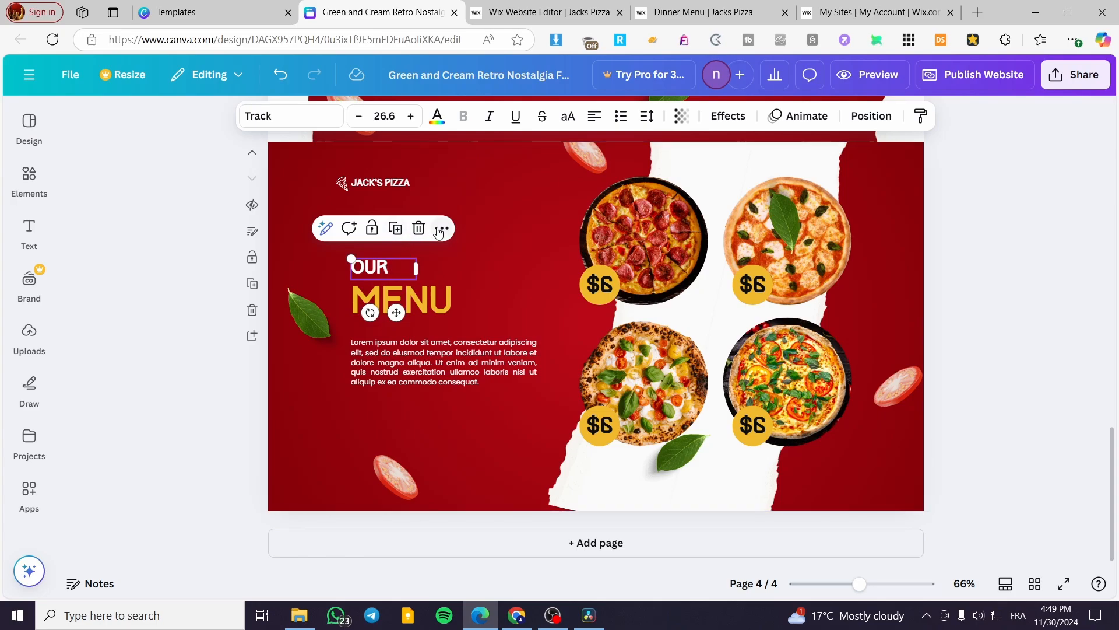
{"action": "left_click", "coordinate": [395, 228]}
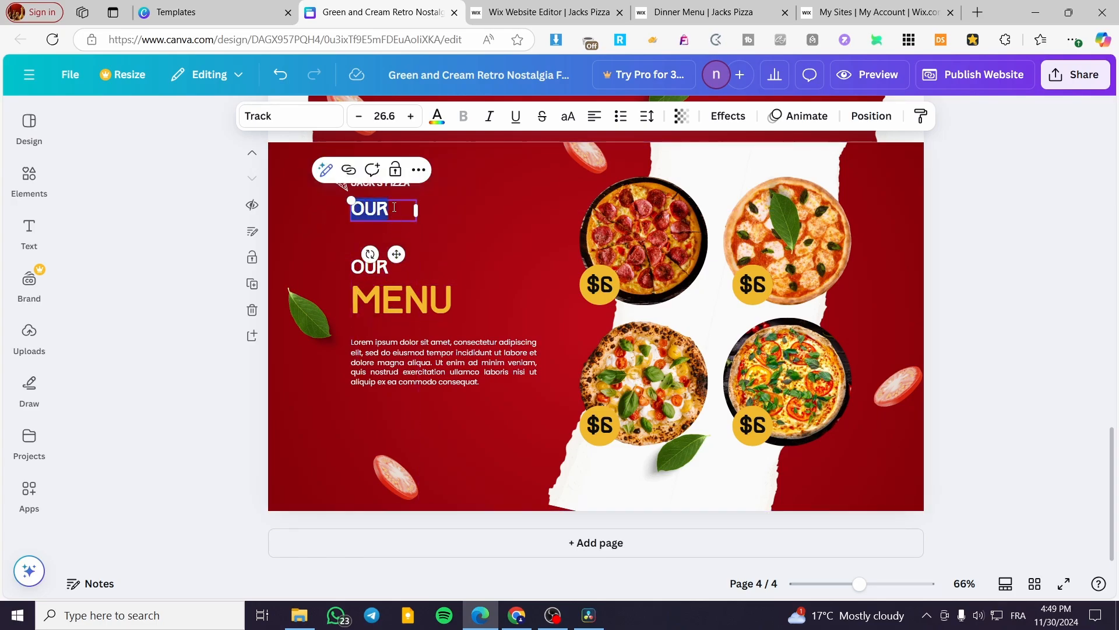
{"action": "left_click", "coordinate": [697, 12]}
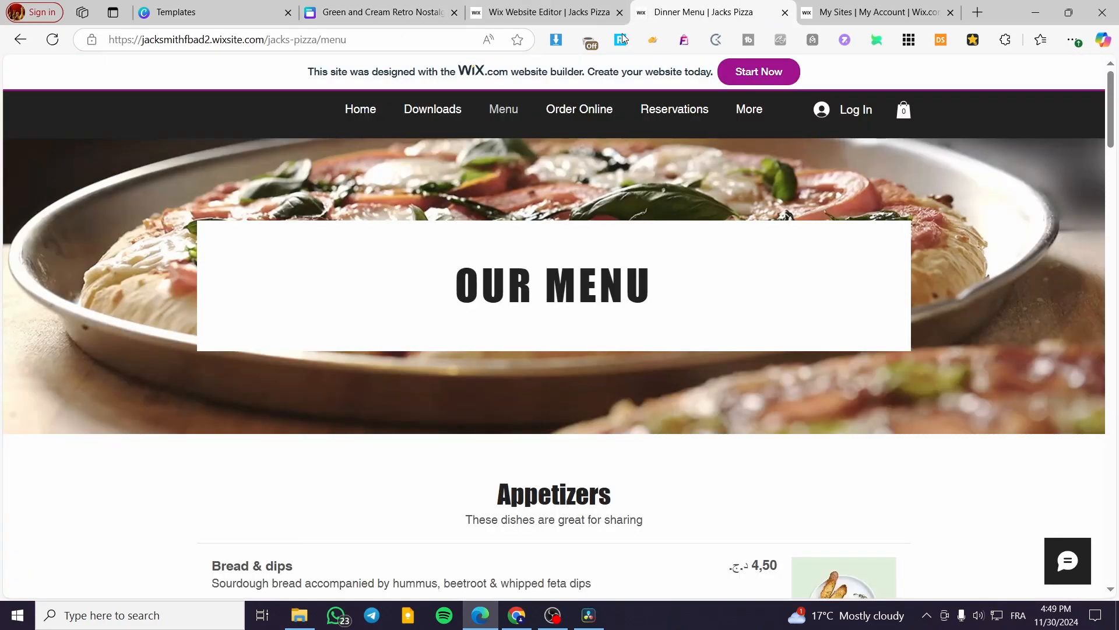
{"action": "left_click", "coordinate": [415, 4]}
{"action": "double_click", "coordinate": [390, 213]}
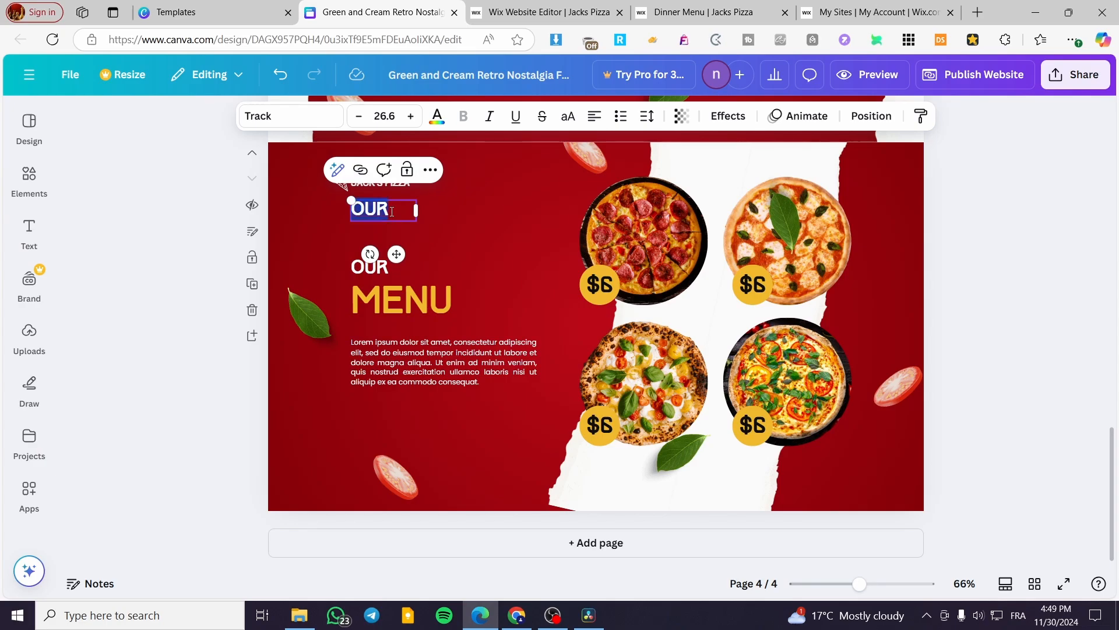
{"action": "type", "text": "O"}
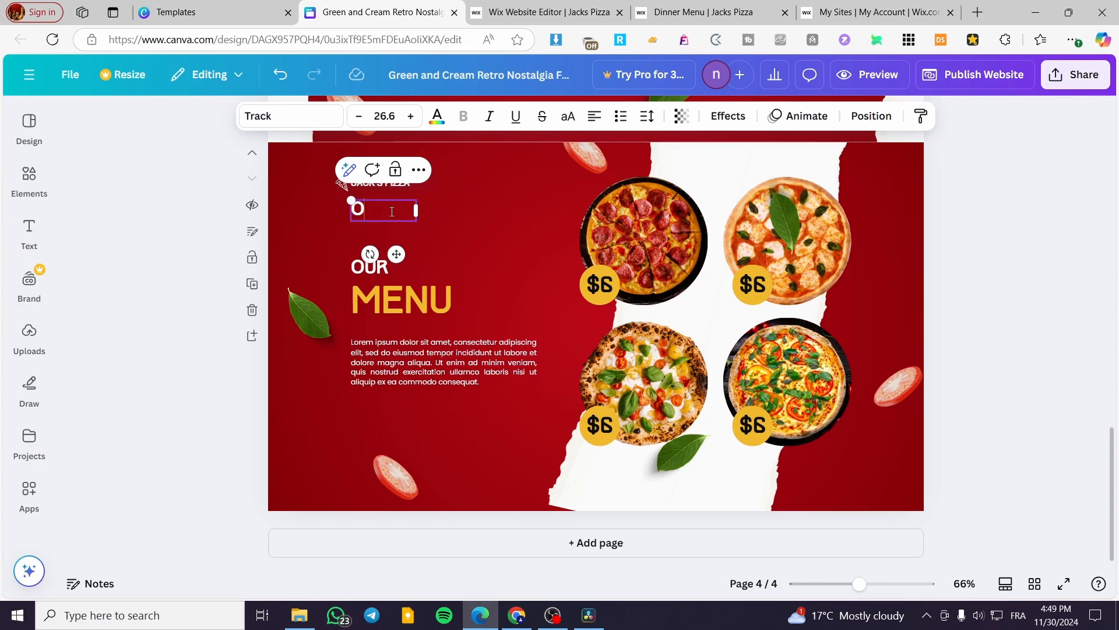
{"action": "type", "text": "RDER HERE"}
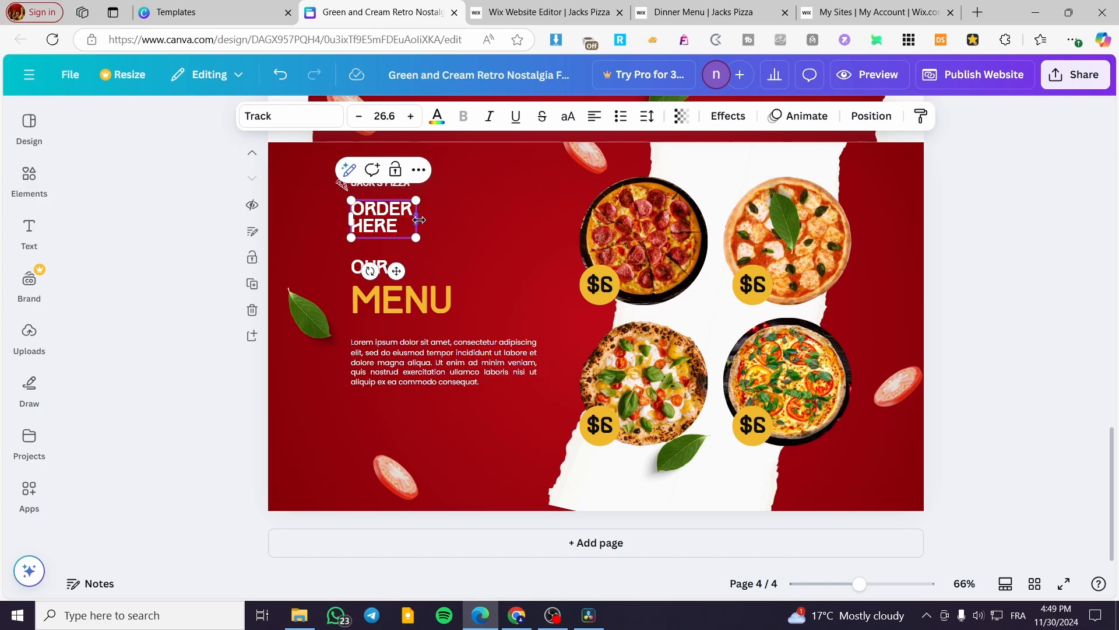
{"action": "left_click_drag", "start_coordinate": [419, 220], "coordinate": [440, 461]}
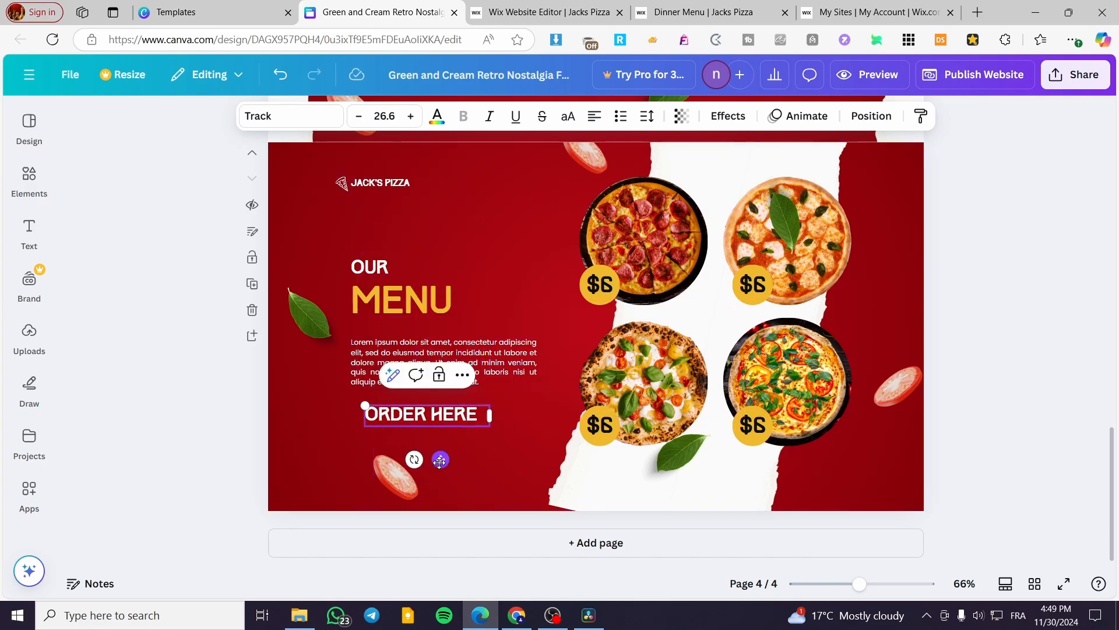
Step: Add the arrow-cursor graphic from the click here results and shrink it to sit after ORDER HERE
{"action": "left_click", "coordinate": [30, 176]}
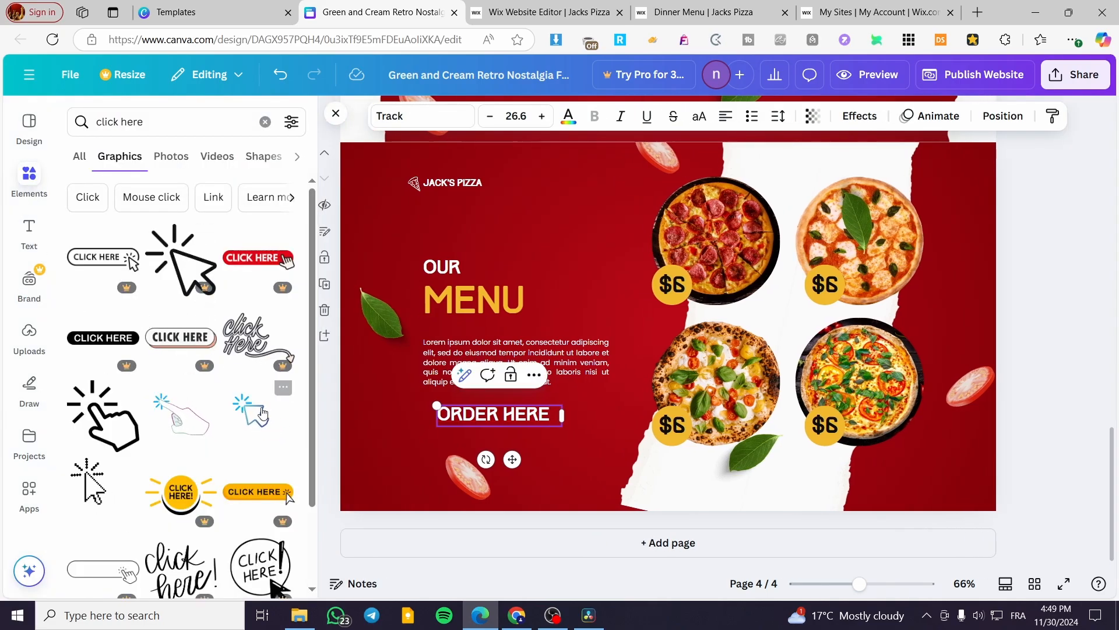
{"action": "left_click", "coordinate": [195, 440]}
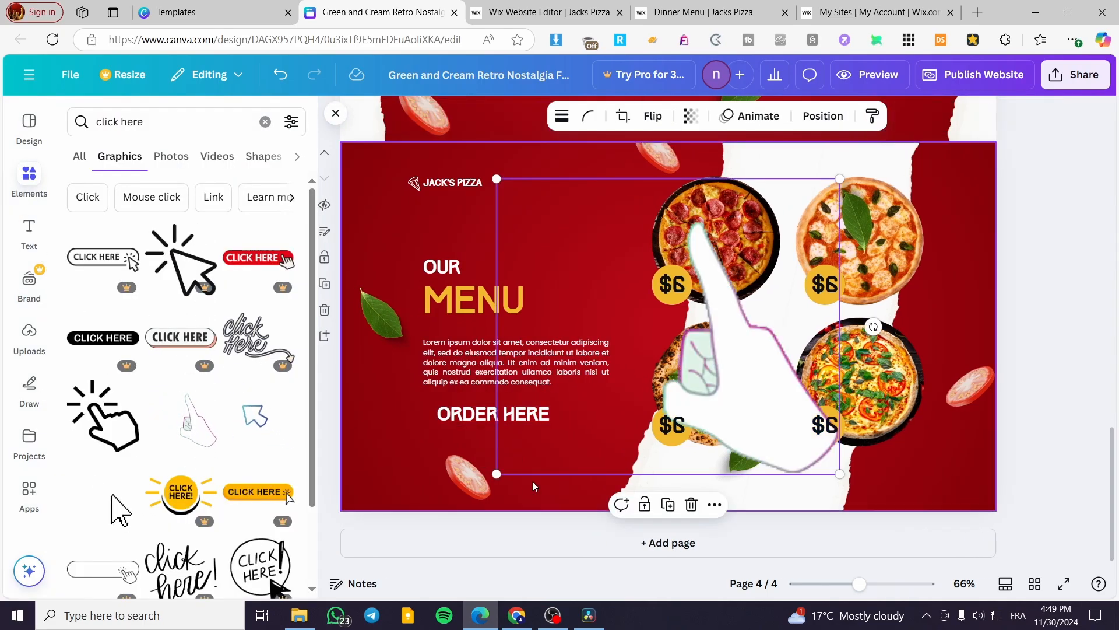
{"action": "left_click_drag", "start_coordinate": [839, 474], "coordinate": [571, 383]}
{"action": "left_click", "coordinate": [1092, 318]}
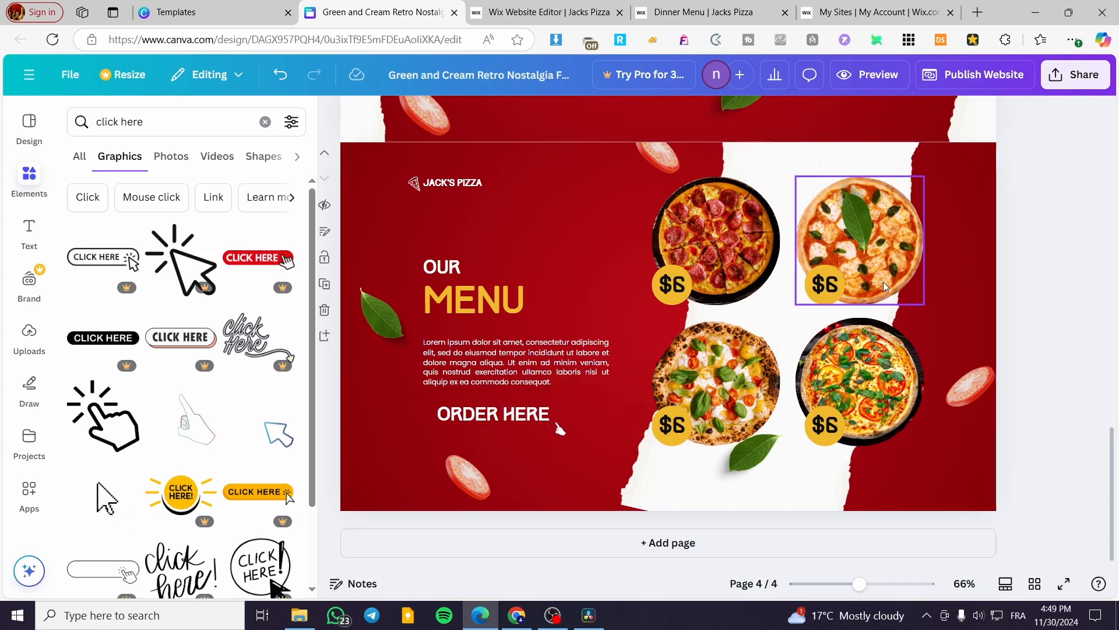
Step: Open the live site's Order Online page, browse its menu sections, and copy its web address
{"action": "left_click", "coordinate": [739, 4]}
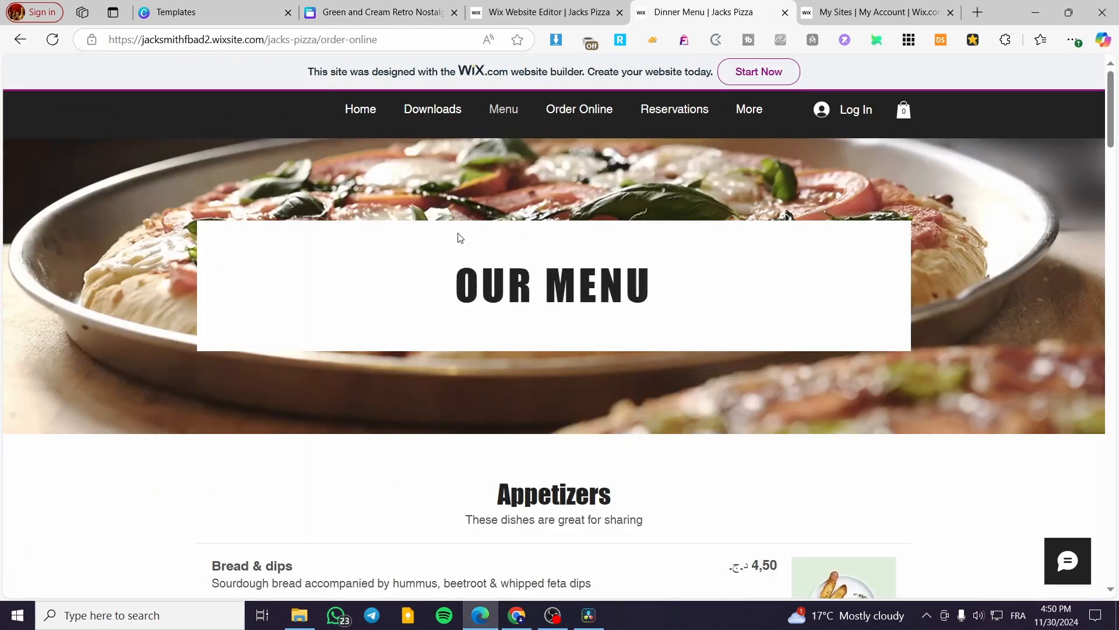
{"action": "left_click", "coordinate": [547, 116]}
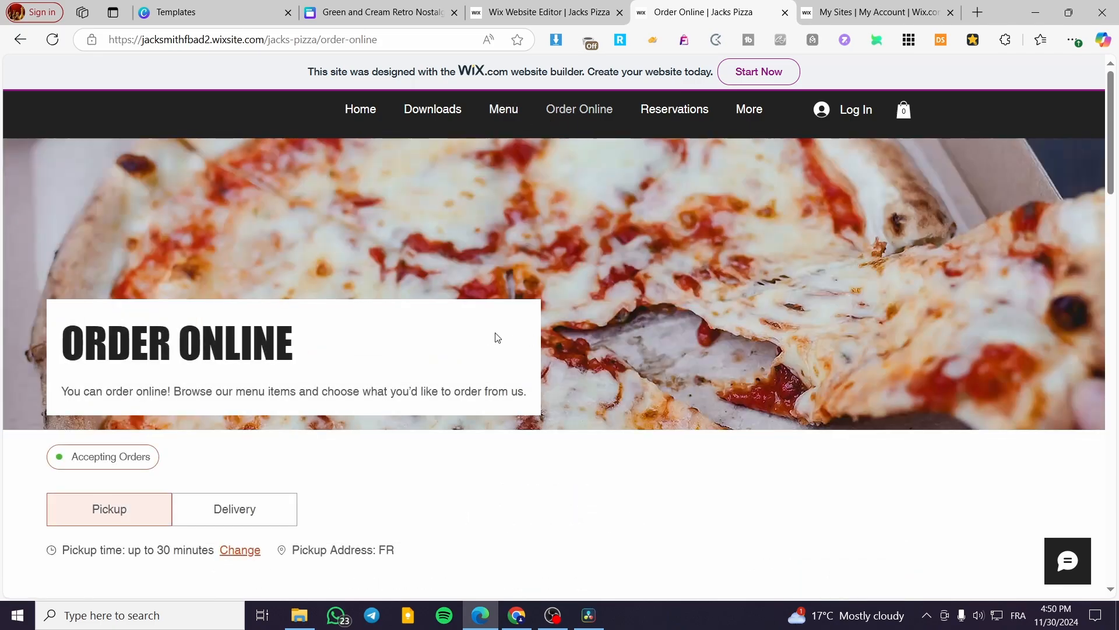
{"action": "scroll", "coordinate": [495, 337], "scroll_direction": "down", "scroll_amount": 3}
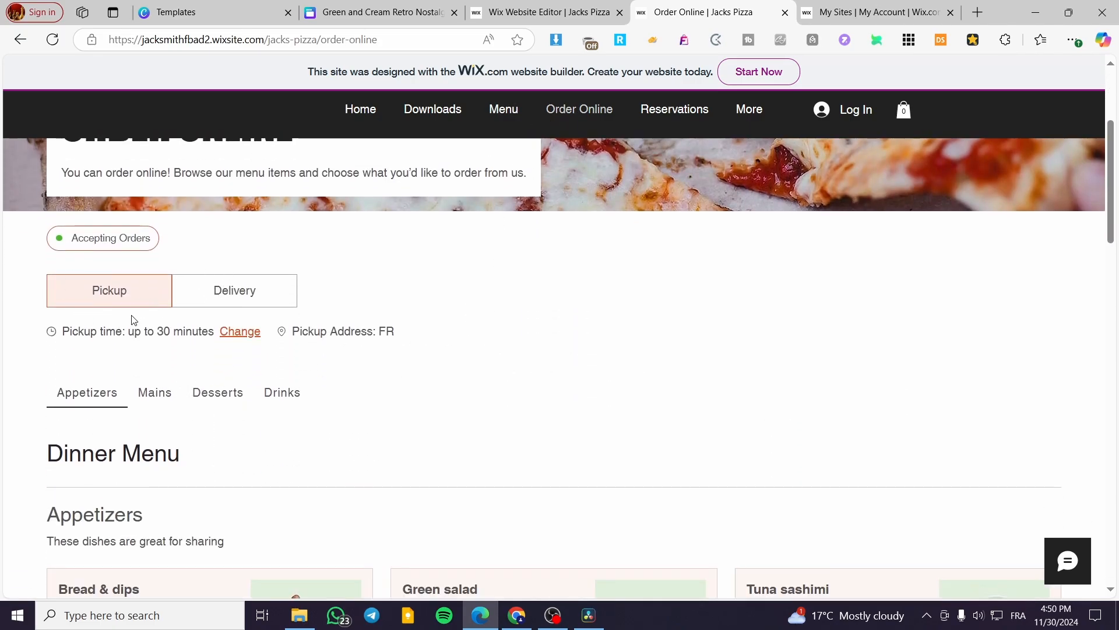
{"action": "scroll", "coordinate": [380, 440], "scroll_direction": "down", "scroll_amount": 8}
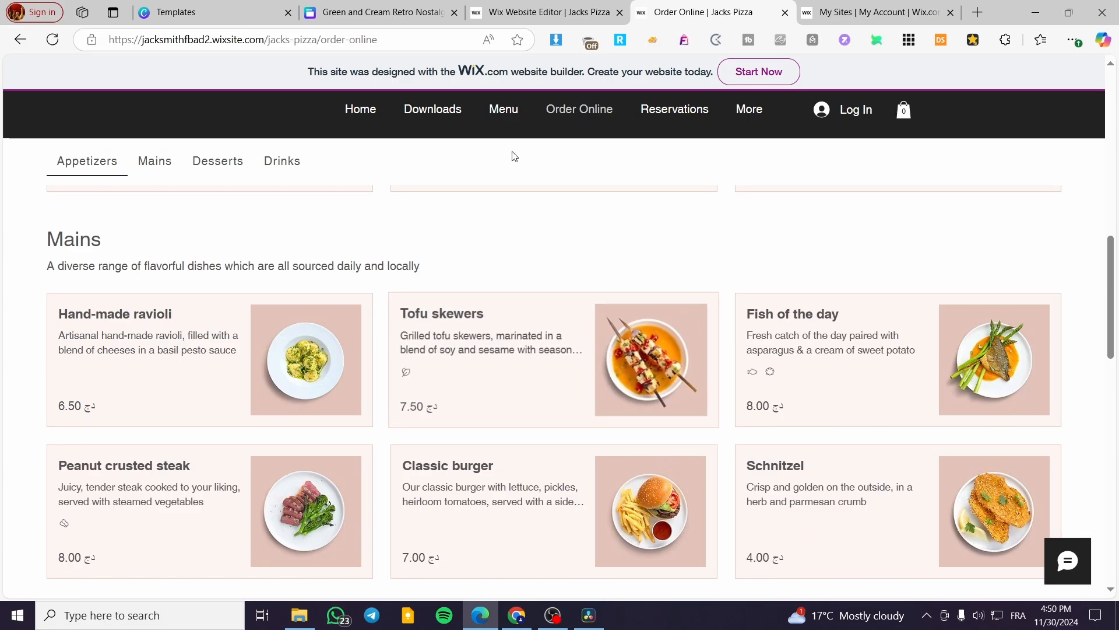
{"action": "left_click", "coordinate": [352, 5]}
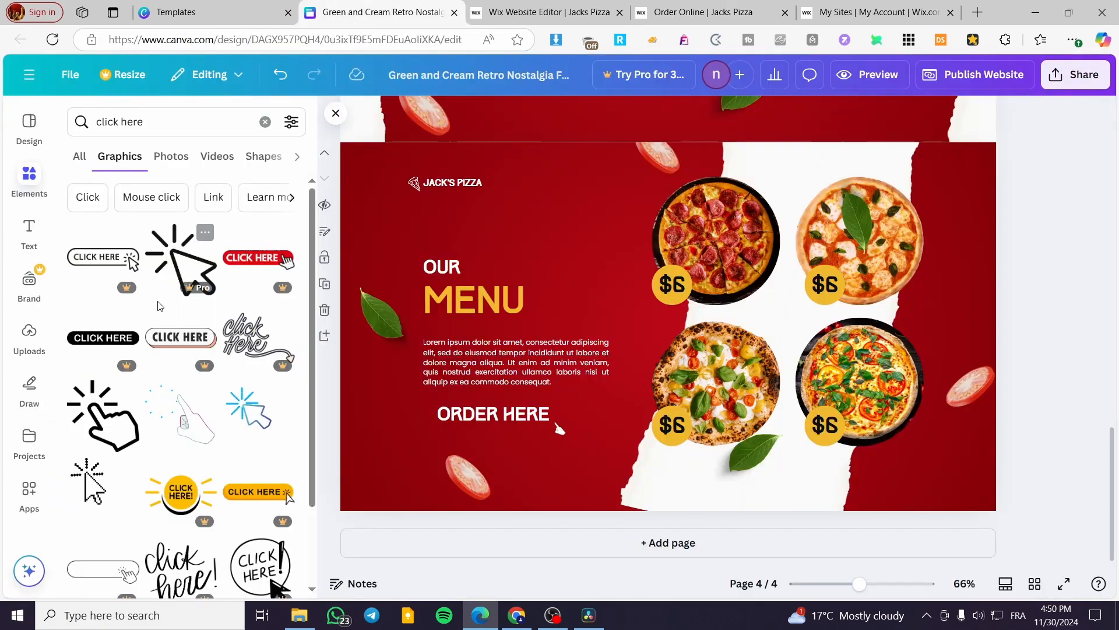
{"action": "left_click", "coordinate": [731, 7]}
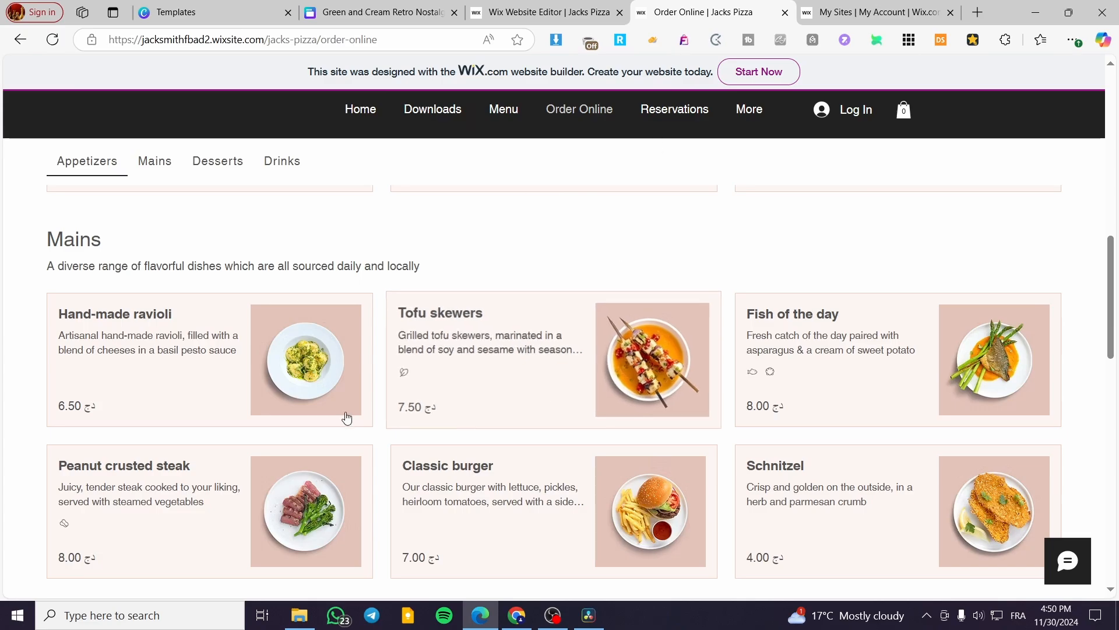
{"action": "scroll", "coordinate": [348, 417], "scroll_direction": "down", "scroll_amount": 10}
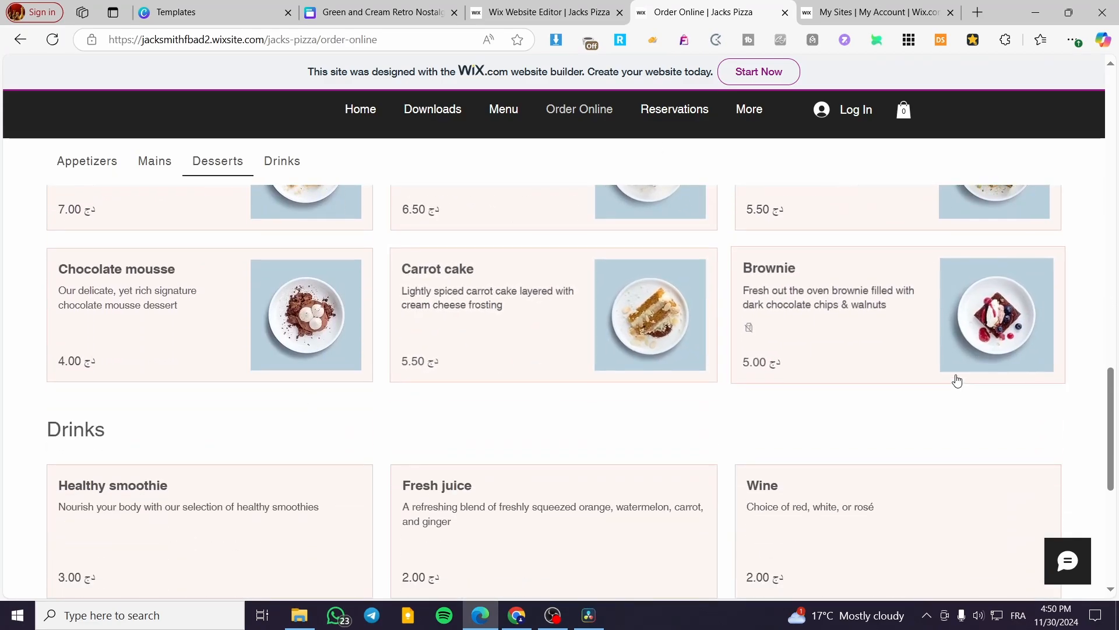
{"action": "scroll", "coordinate": [874, 373], "scroll_direction": "down", "scroll_amount": 3}
{"action": "scroll", "coordinate": [582, 402], "scroll_direction": "up", "scroll_amount": 10}
{"action": "scroll", "coordinate": [600, 413], "scroll_direction": "up", "scroll_amount": 8}
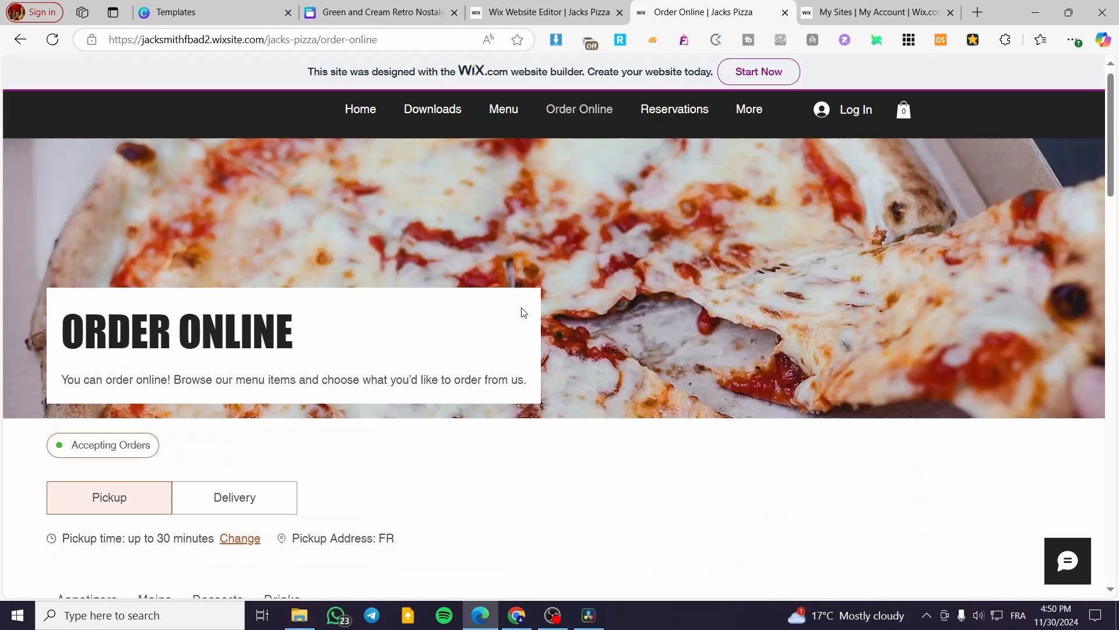
{"action": "left_click", "coordinate": [394, 40]}
{"action": "key", "text": "ctrl+c"}
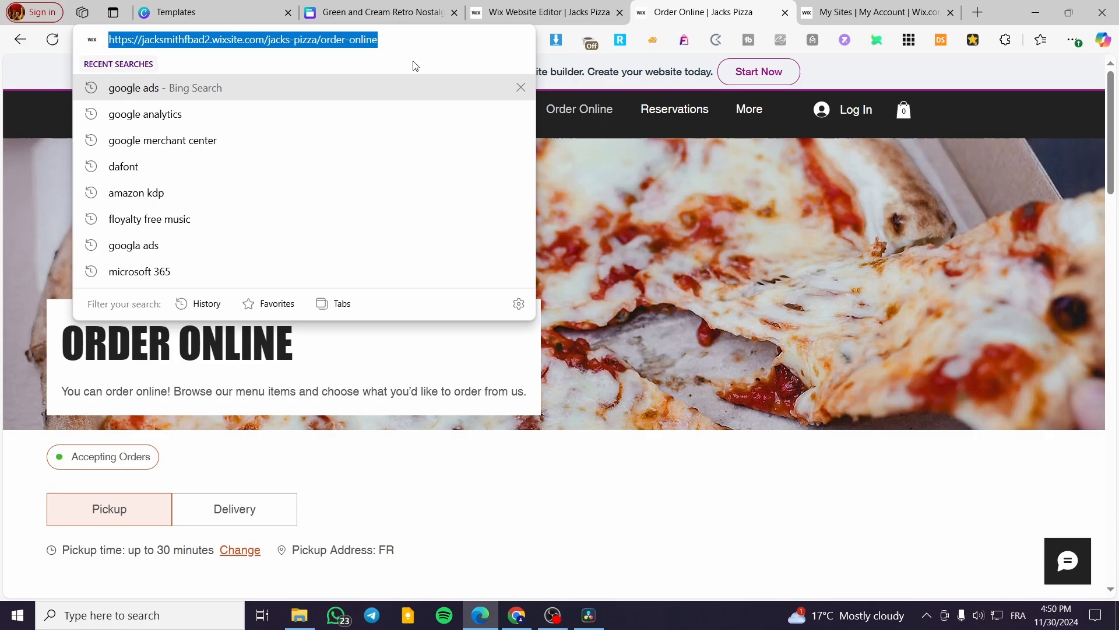
Step: Link the ORDER HERE text to the copied Order Online page address
{"action": "left_click", "coordinate": [443, 9]}
{"action": "left_click", "coordinate": [503, 415]}
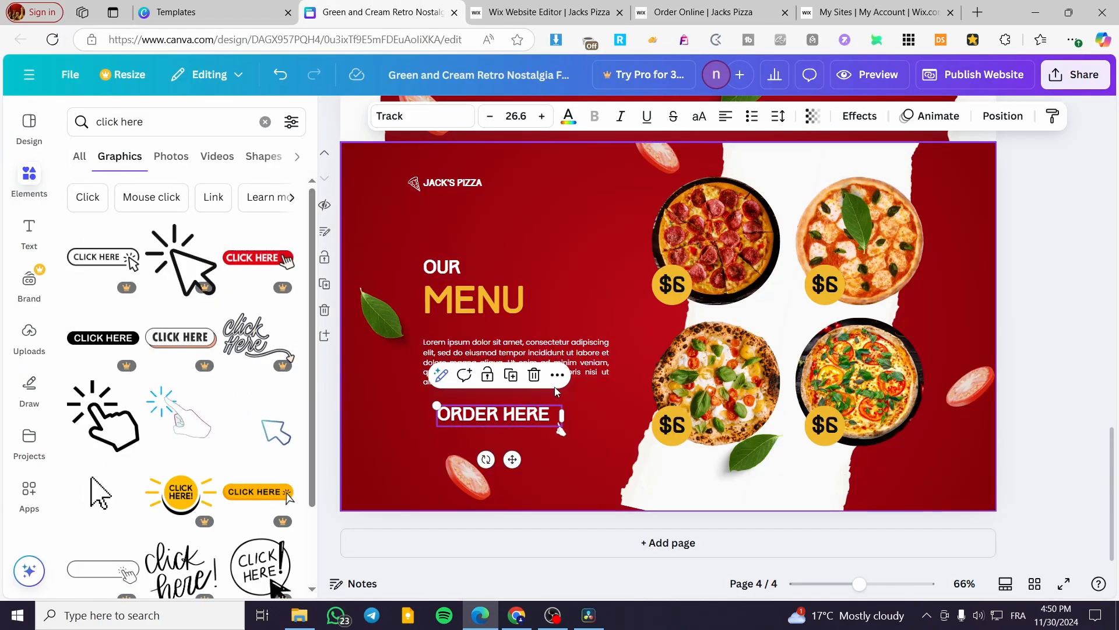
{"action": "left_click", "coordinate": [554, 375]}
{"action": "left_click", "coordinate": [641, 335]}
{"action": "key", "text": "ctrl+v"}
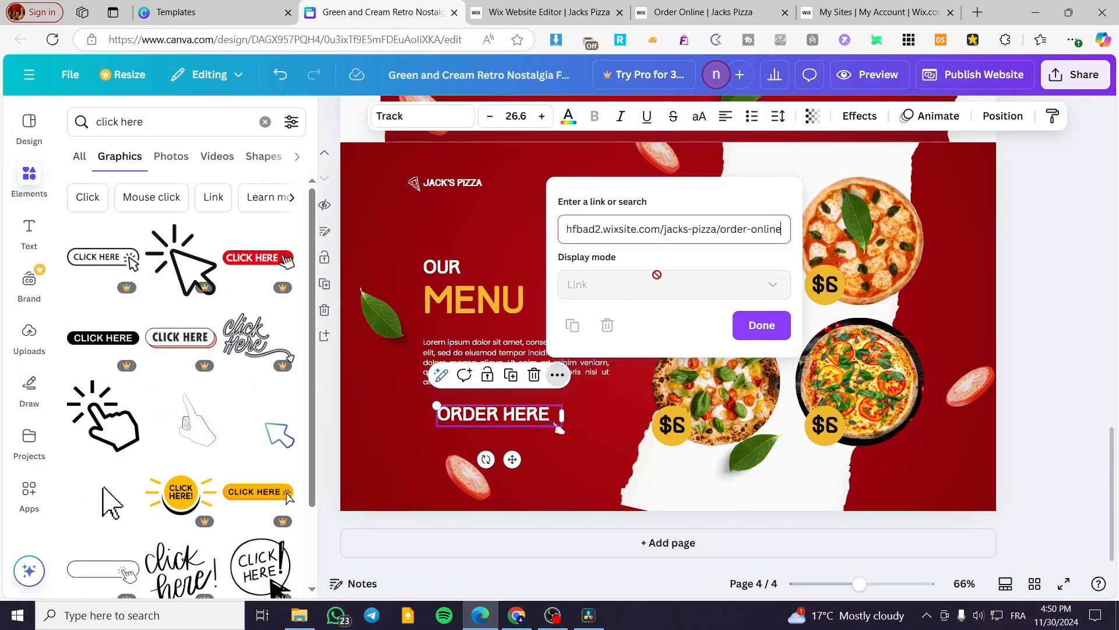
{"action": "left_click", "coordinate": [758, 325]}
{"action": "left_click", "coordinate": [1108, 286]}
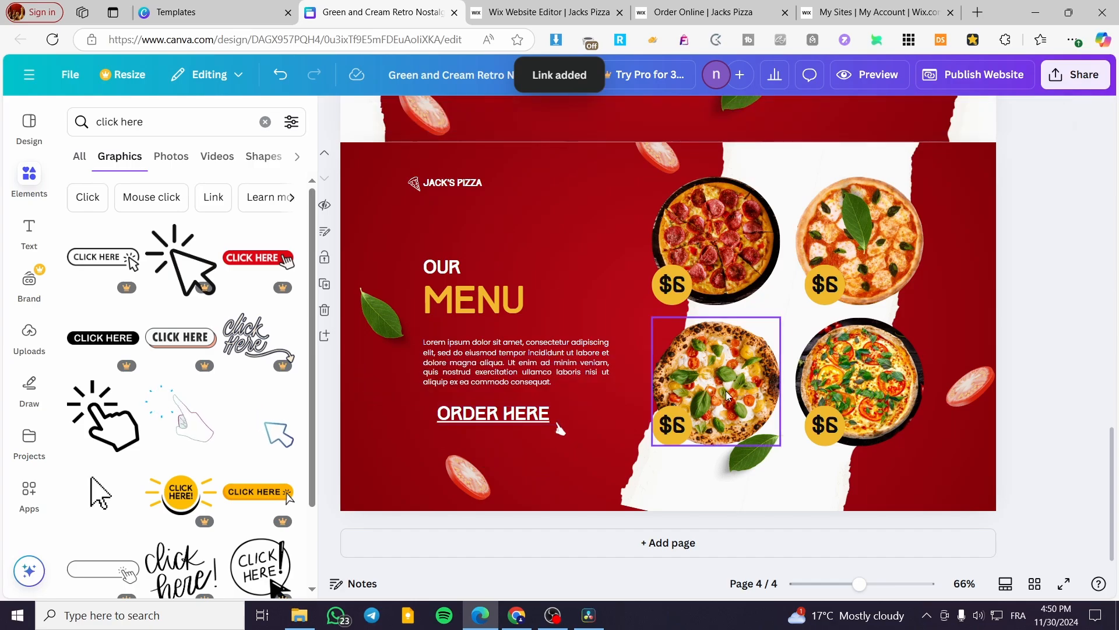
Step: Duplicate the WELCOME TO text on the first page of the design
{"action": "scroll", "coordinate": [583, 361], "scroll_direction": "up", "scroll_amount": 10}
{"action": "scroll", "coordinate": [547, 358], "scroll_direction": "up", "scroll_amount": 6}
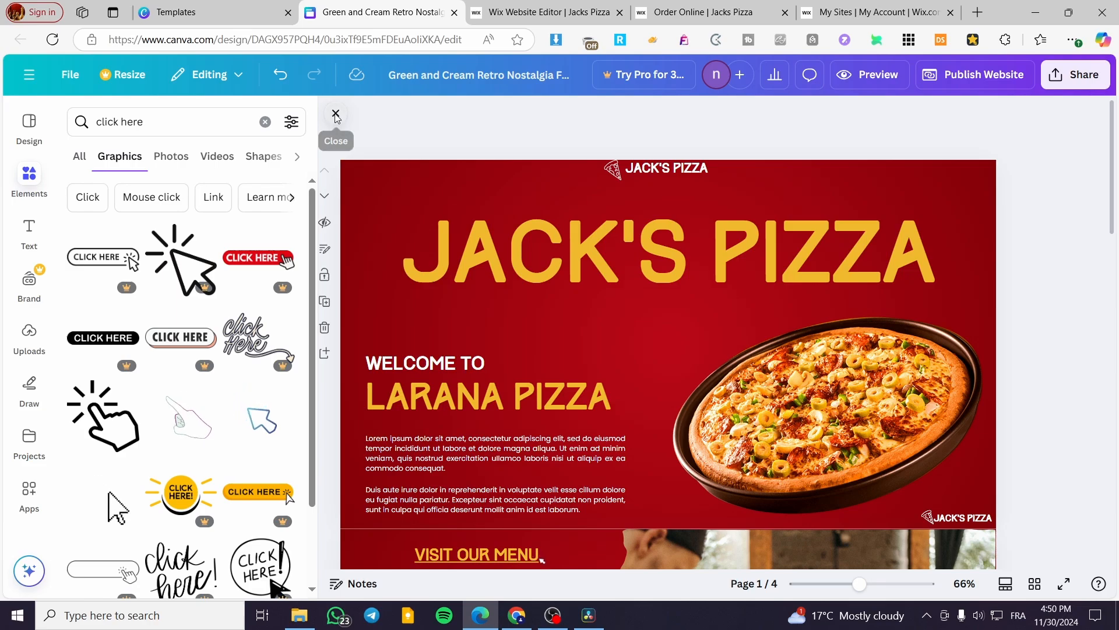
{"action": "left_click", "coordinate": [336, 117]}
{"action": "left_click", "coordinate": [30, 230]}
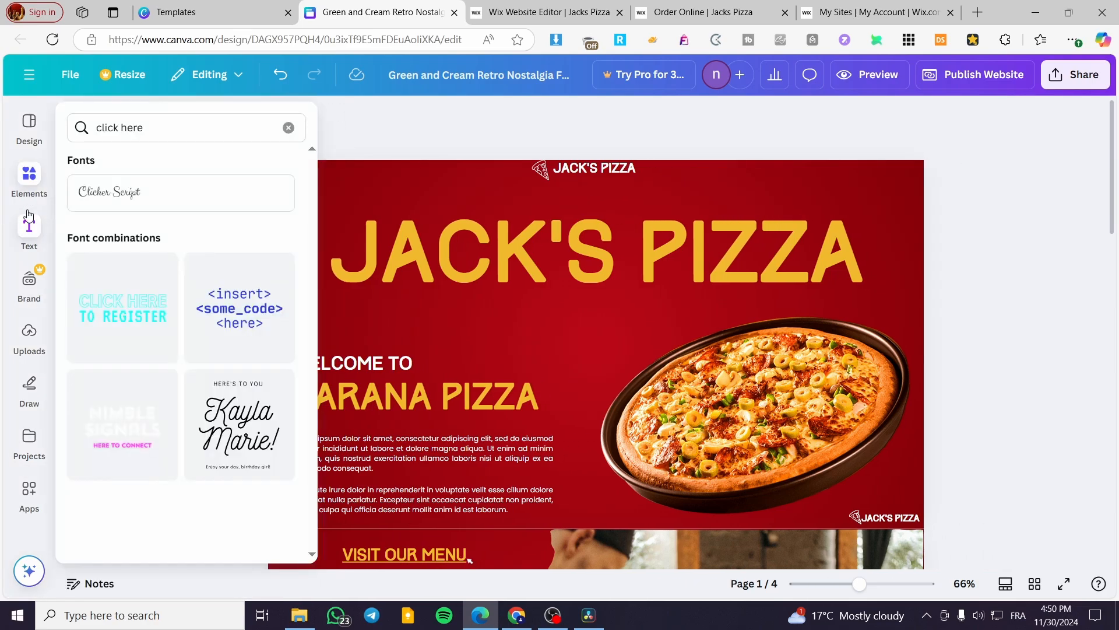
{"action": "left_click", "coordinate": [395, 364]}
{"action": "left_click", "coordinate": [371, 328]}
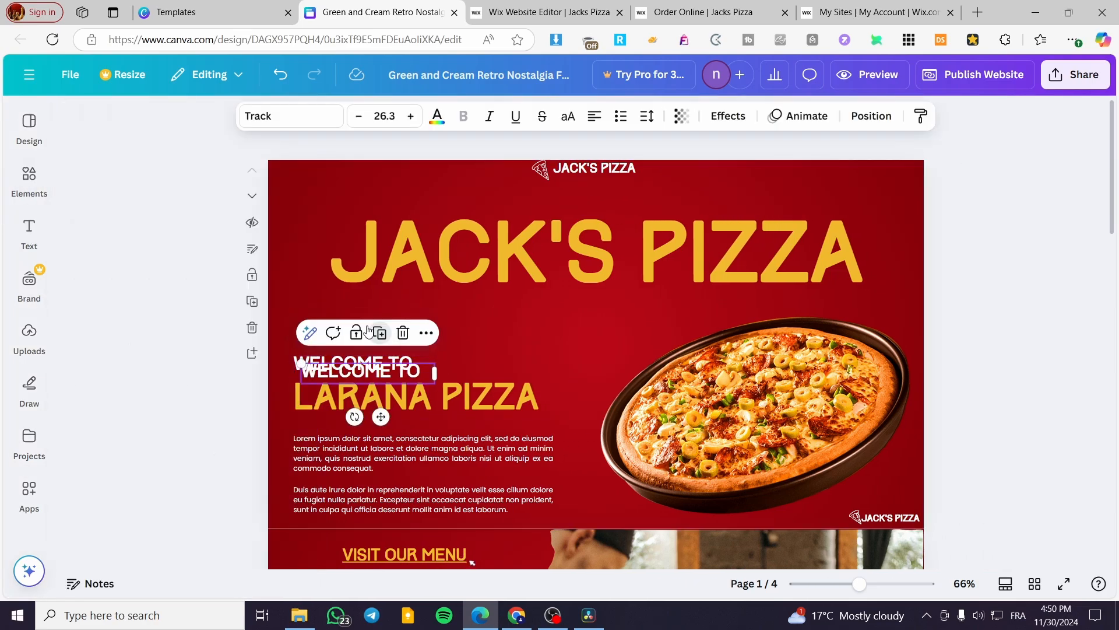
Step: Rewrite the duplicated text to read "YOU WANT TO SEE MORE? VISIT OUR COMMECIA WEBSITE"
{"action": "double_click", "coordinate": [403, 368]}
{"action": "type", "text": "VISIT"}
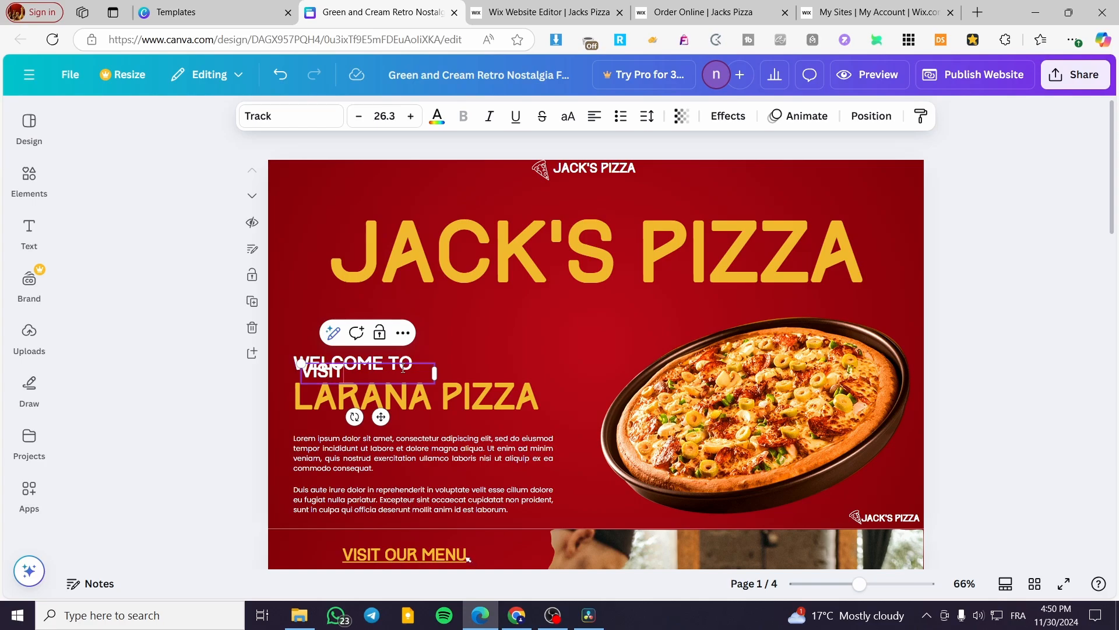
{"action": "type", "text": " OUR COMMERCIAL"}
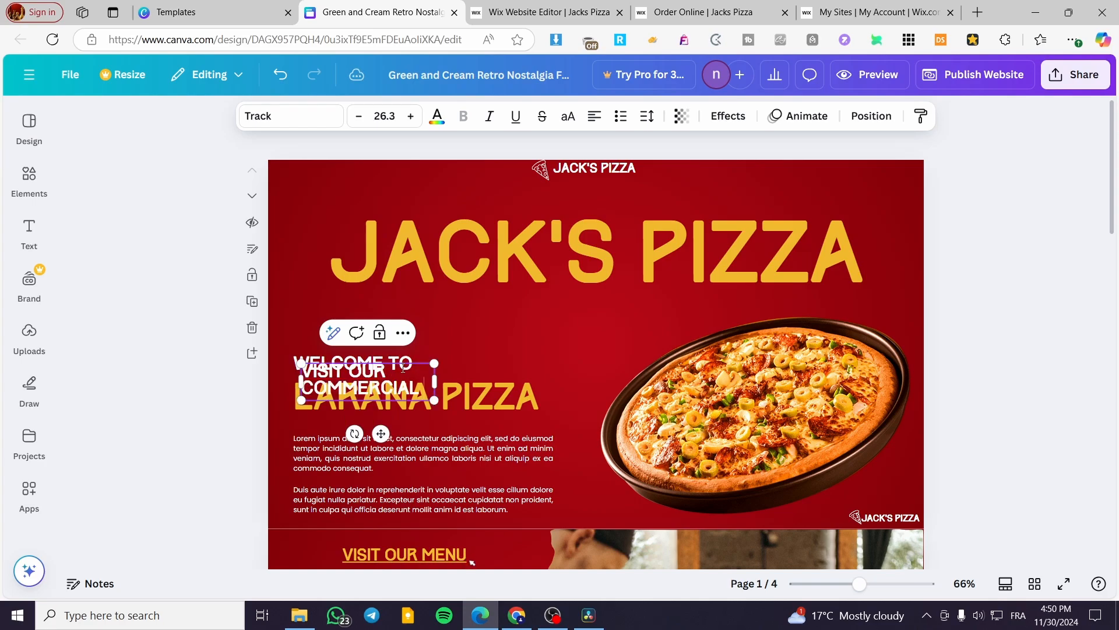
{"action": "key", "text": "BackSpace"}
{"action": "key", "text": "BackSpace"}
{"action": "key", "text": "BackSpace"}
{"action": "key", "text": "BackSpace"}
{"action": "key", "text": "BackSpace"}
{"action": "key", "text": "BackSpace"}
{"action": "key", "text": "BackSpace"}
{"action": "key", "text": "BackSpace"}
{"action": "key", "text": "BackSpace"}
{"action": "key", "text": "BackSpace"}
{"action": "key", "text": "BackSpace"}
{"action": "key", "text": "BackSpace"}
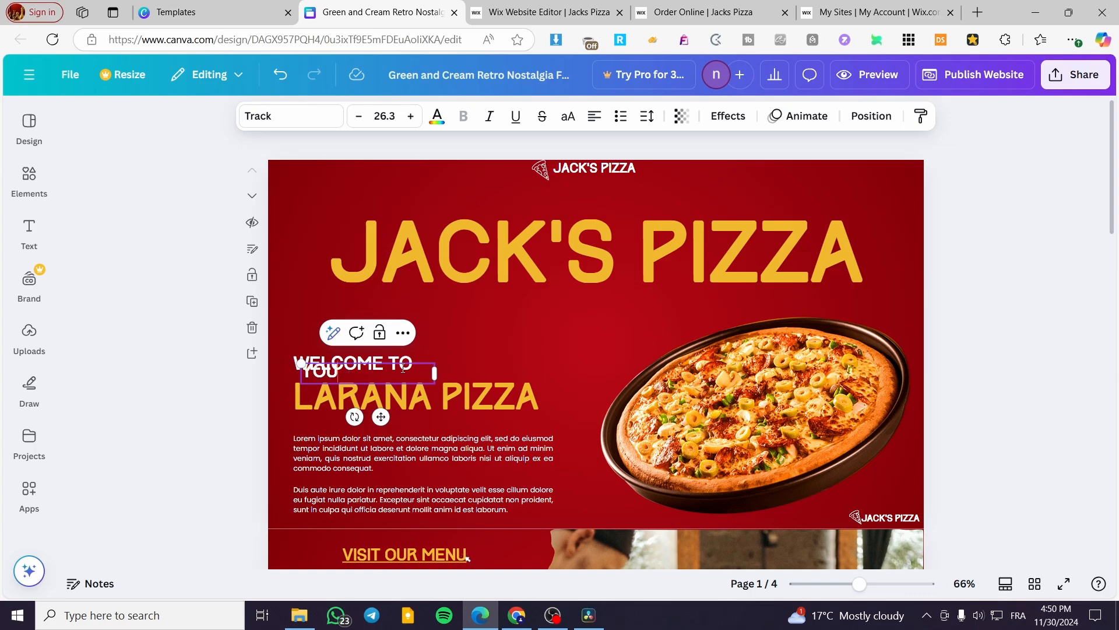
{"action": "type", "text": "SEE MORE C"}
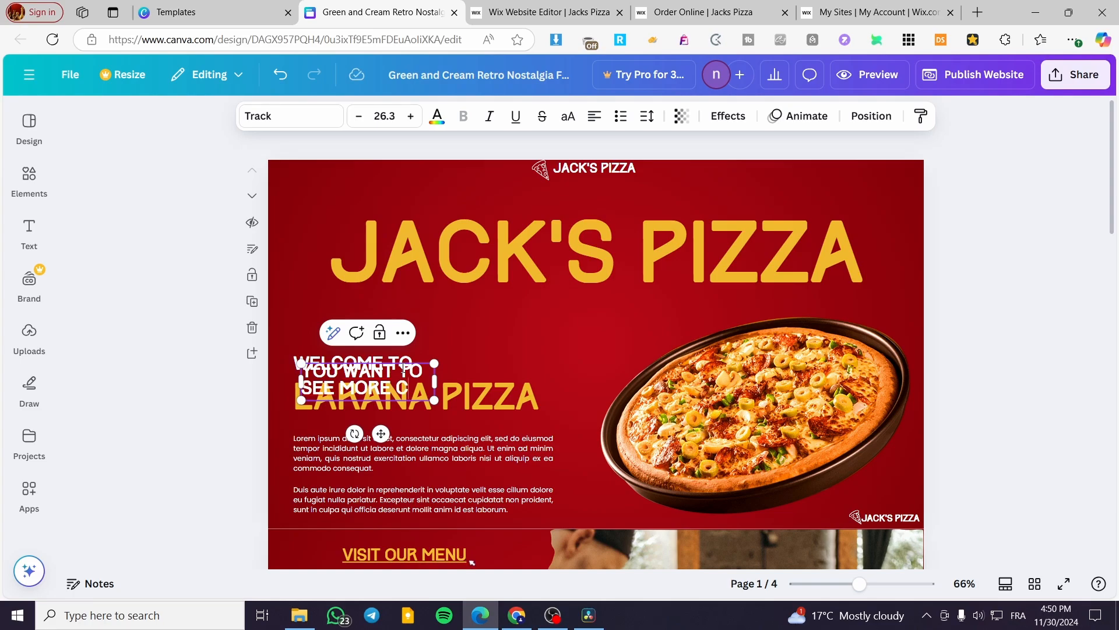
{"action": "type", "text": "LICK"}
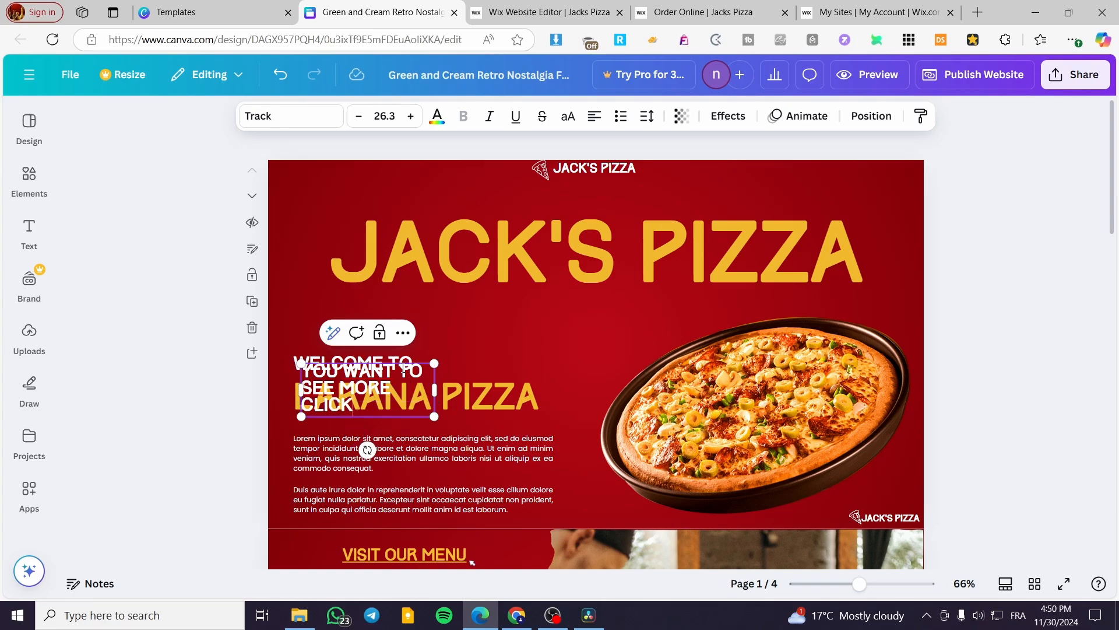
{"action": "key", "text": "BackSpace"}
{"action": "key", "text": "BackSpace"}
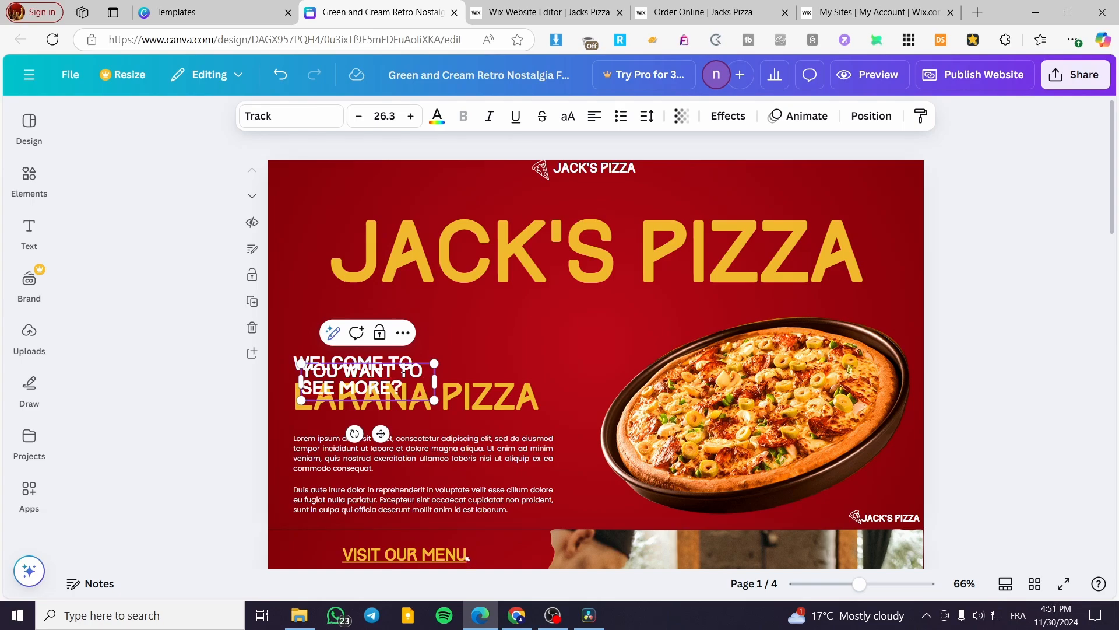
{"action": "type", "text": "SIT"}
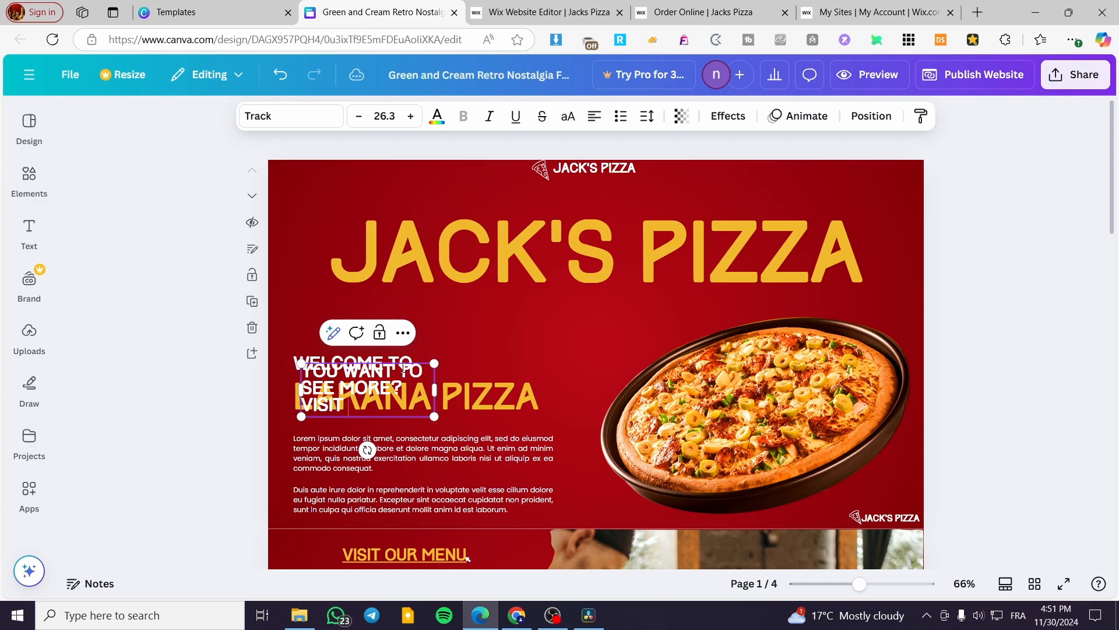
{"action": "type", "text": " OUR WEBSITE"}
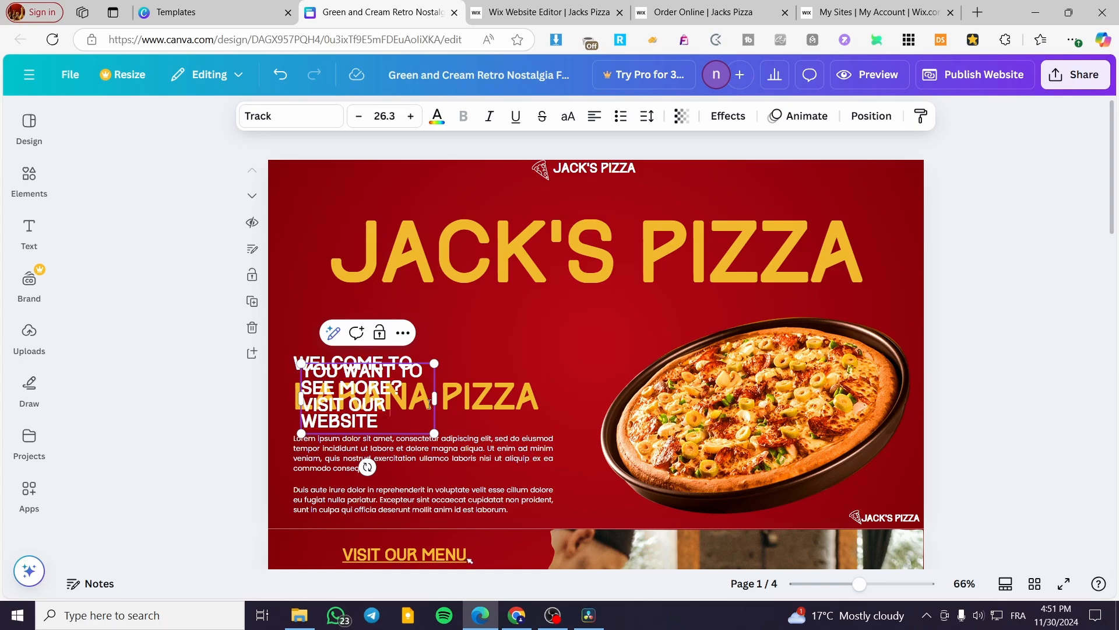
{"action": "type", "text": "MMECIAL"}
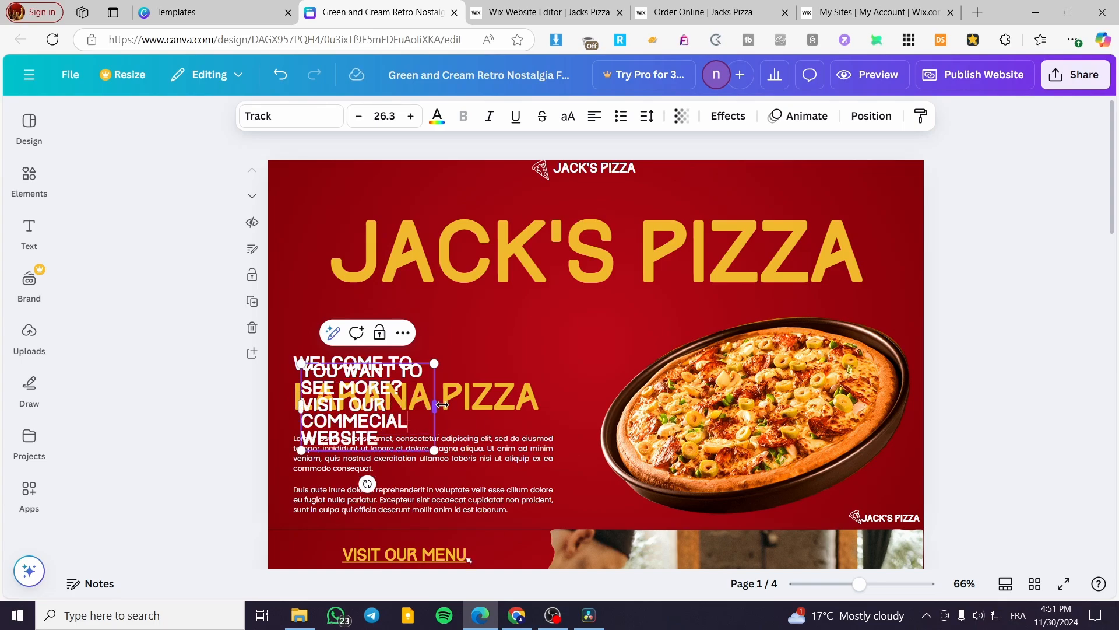
Step: Widen the new text box to two lines and move it under the chef names on the Meet Our Chef page
{"action": "left_click_drag", "start_coordinate": [434, 404], "coordinate": [534, 396]}
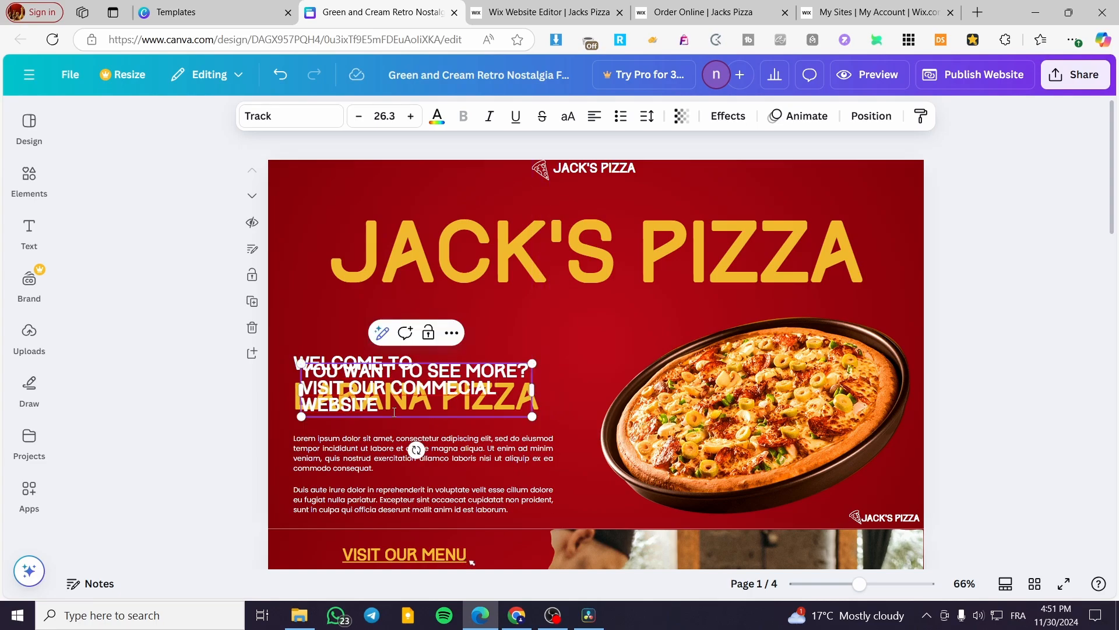
{"action": "key", "text": "BackSpace"}
{"action": "left_click_drag", "start_coordinate": [537, 388], "coordinate": [598, 392]}
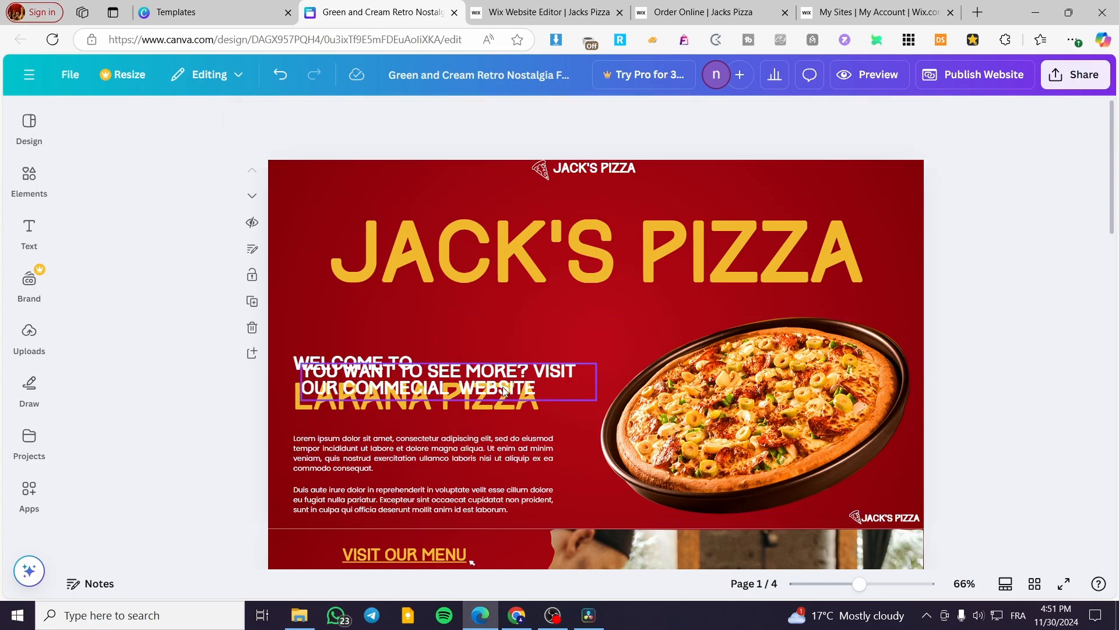
{"action": "left_click_drag", "start_coordinate": [507, 386], "coordinate": [612, 391]}
{"action": "scroll", "coordinate": [670, 411], "scroll_direction": "down", "scroll_amount": 15}
{"action": "scroll", "coordinate": [649, 395], "scroll_direction": "up", "scroll_amount": 3}
{"action": "scroll", "coordinate": [650, 395], "scroll_direction": "down", "scroll_amount": 1}
Step: Open the live Wix site's home page and copy its web address for the word WEBSITE's link
{"action": "left_click", "coordinate": [698, 395]}
{"action": "left_click", "coordinate": [649, 336]}
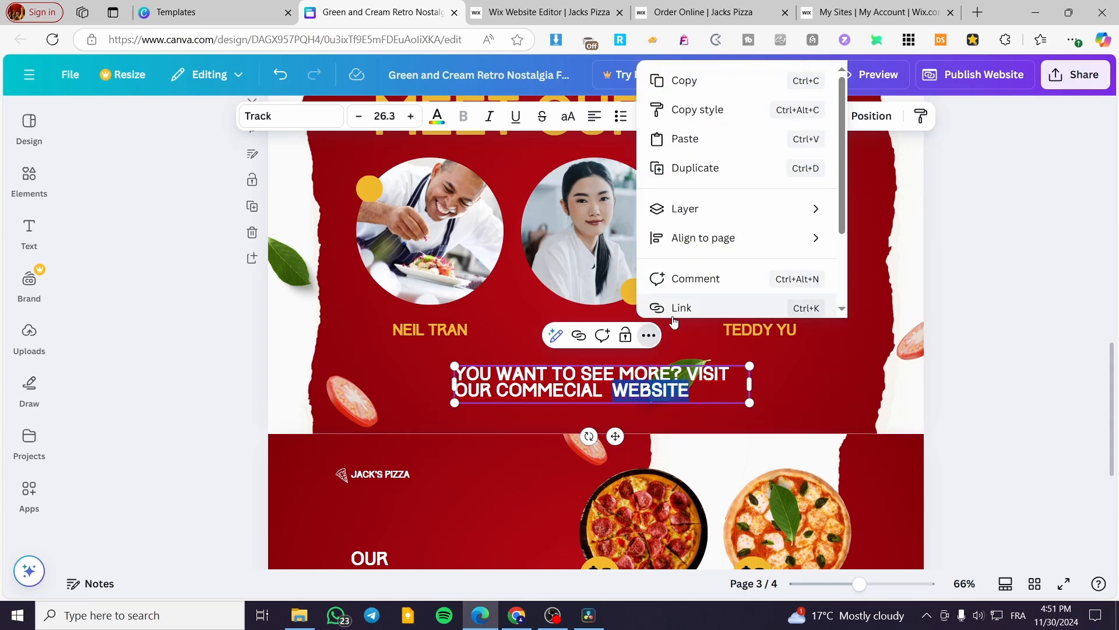
{"action": "left_click", "coordinate": [717, 309]}
{"action": "left_click", "coordinate": [699, 13]}
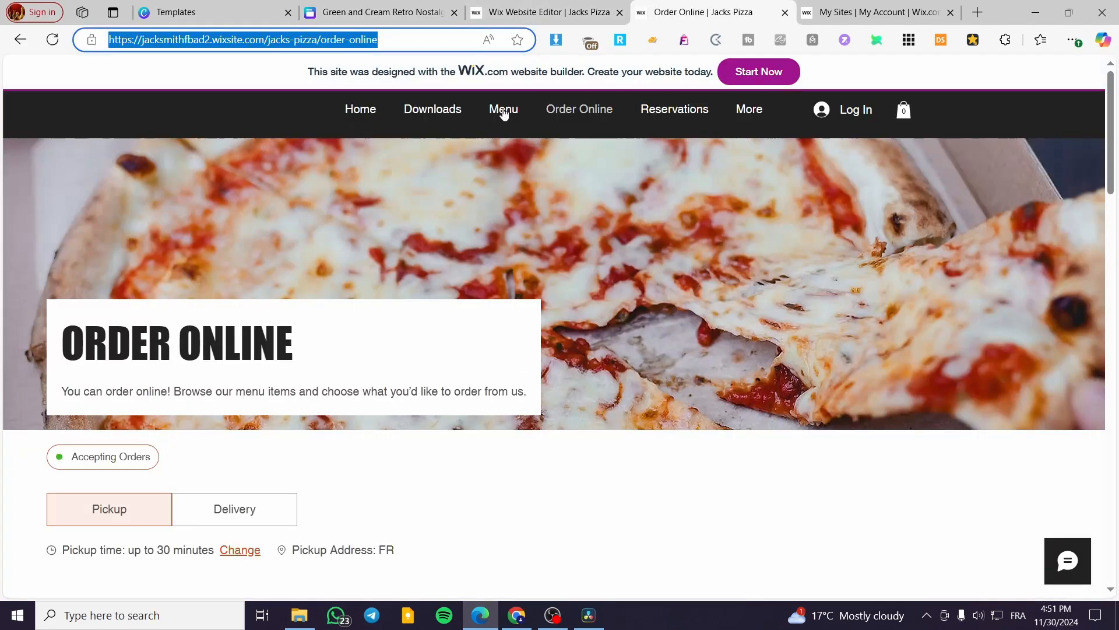
{"action": "left_click", "coordinate": [366, 117]}
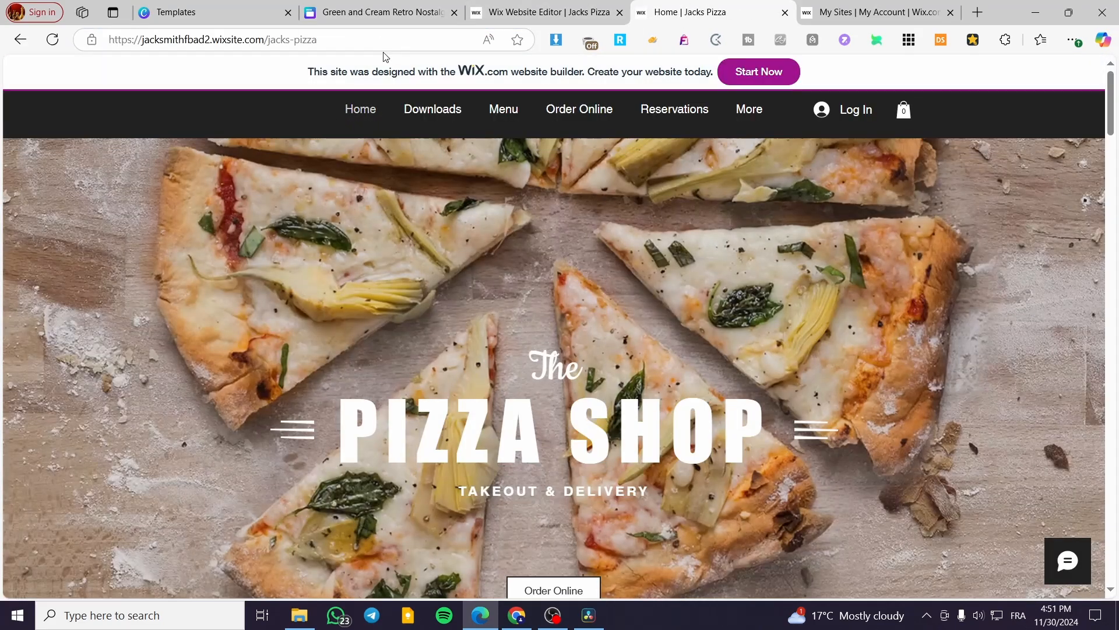
{"action": "left_click", "coordinate": [381, 41]}
{"action": "key", "text": "ctrl+c"}
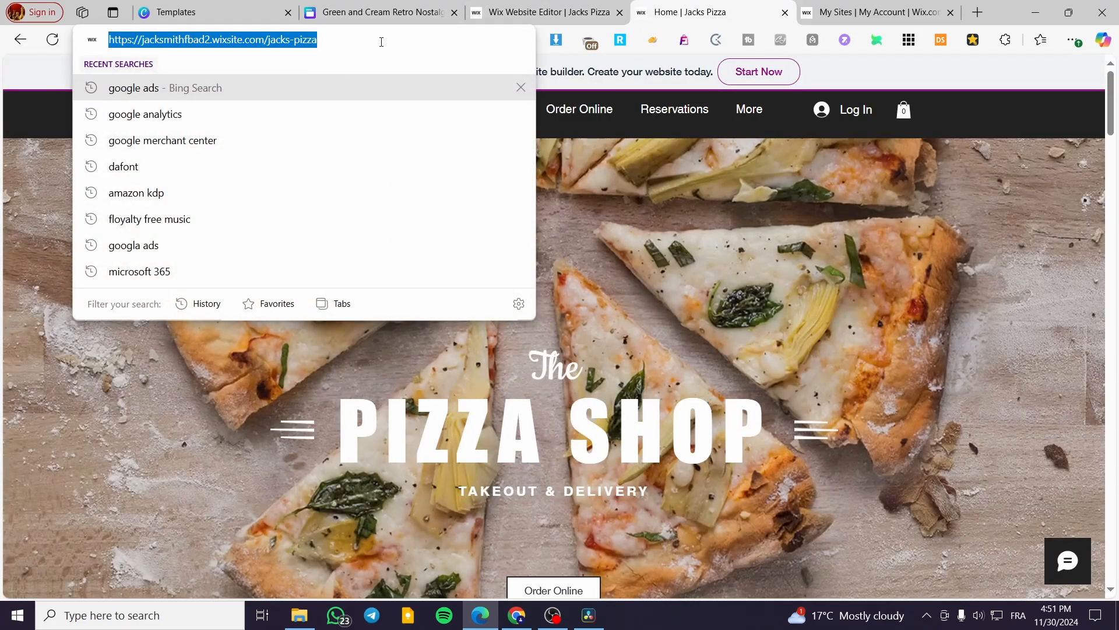
{"action": "scroll", "coordinate": [590, 480], "scroll_direction": "down", "scroll_amount": 6}
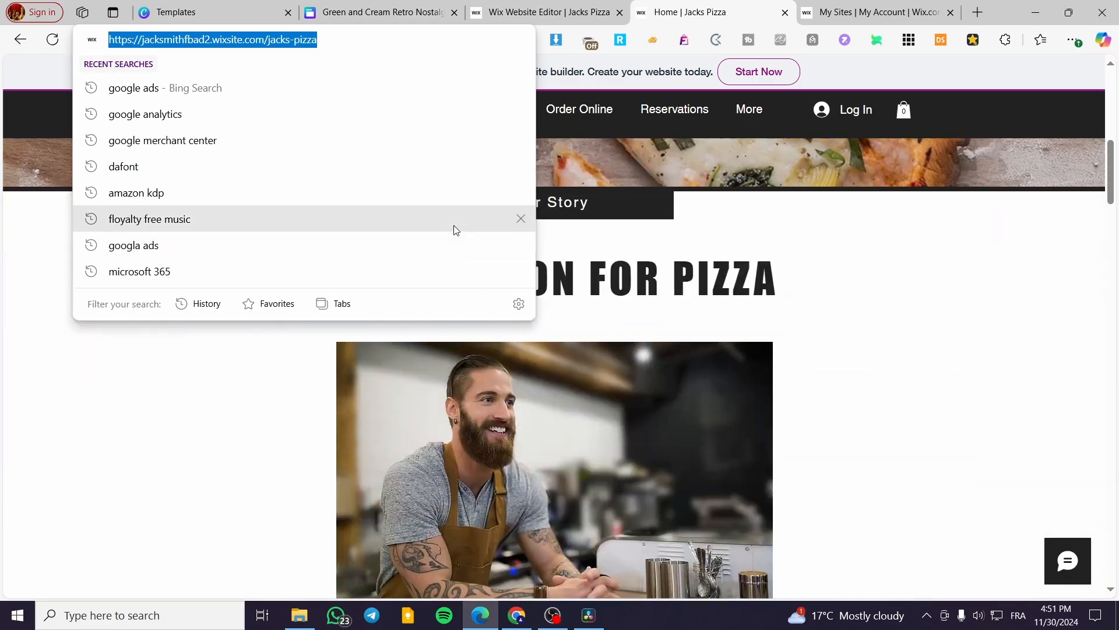
Step: Link the word WEBSITE to the copied home page address
{"action": "left_click", "coordinate": [406, 10]}
{"action": "left_click", "coordinate": [761, 190]}
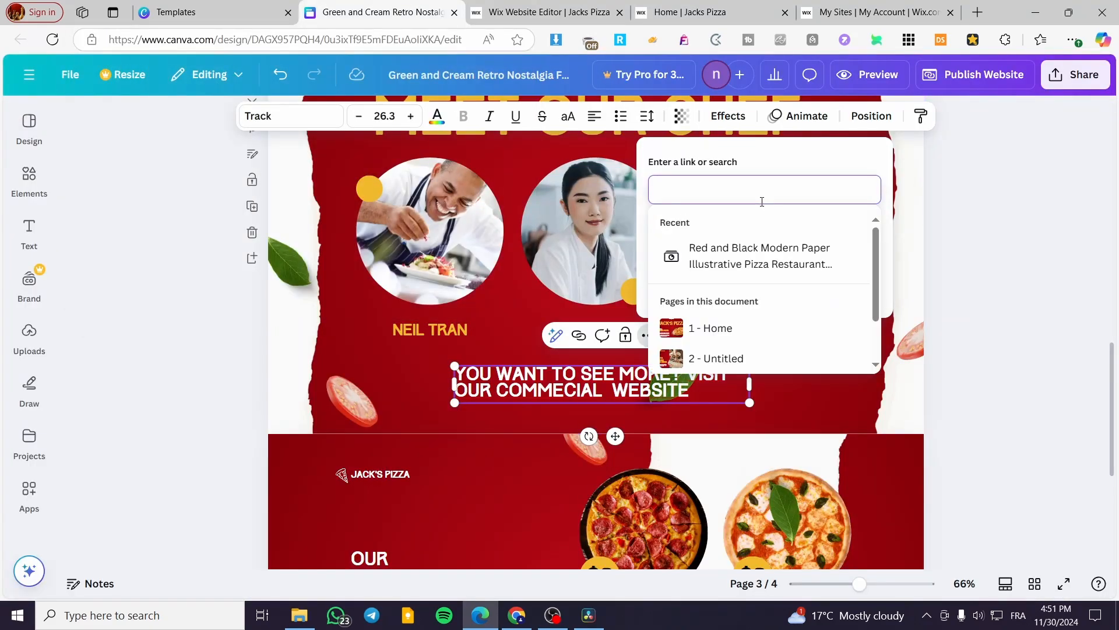
{"action": "key", "text": "ctrl+v"}
{"action": "left_click", "coordinate": [852, 285]}
{"action": "left_click", "coordinate": [1014, 326]}
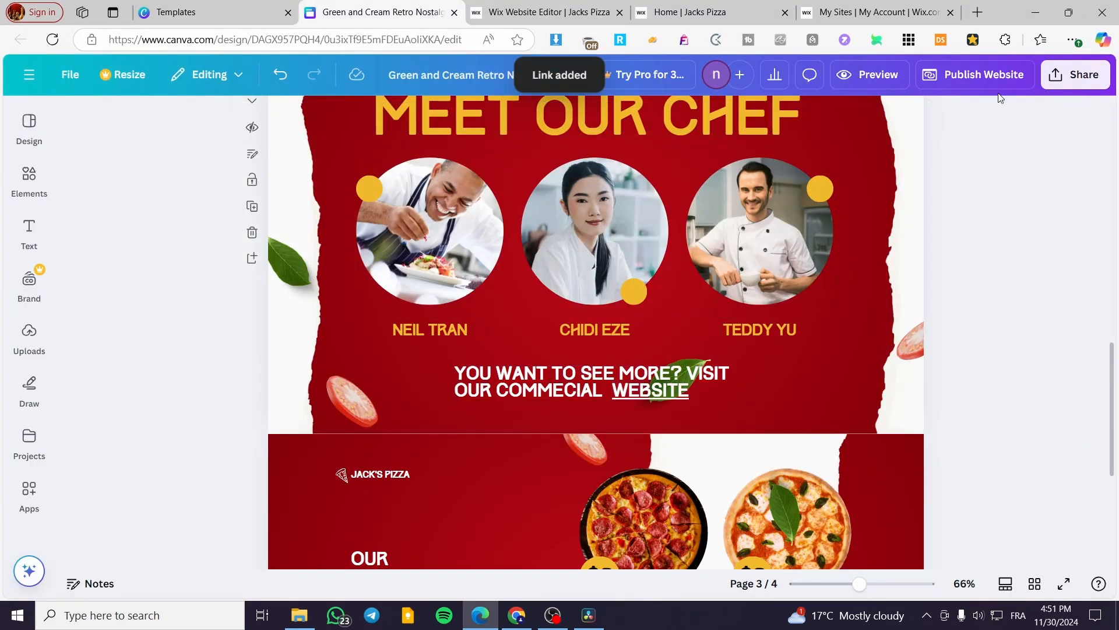
Step: Republish the website and close the confirmation
{"action": "left_click", "coordinate": [985, 74]}
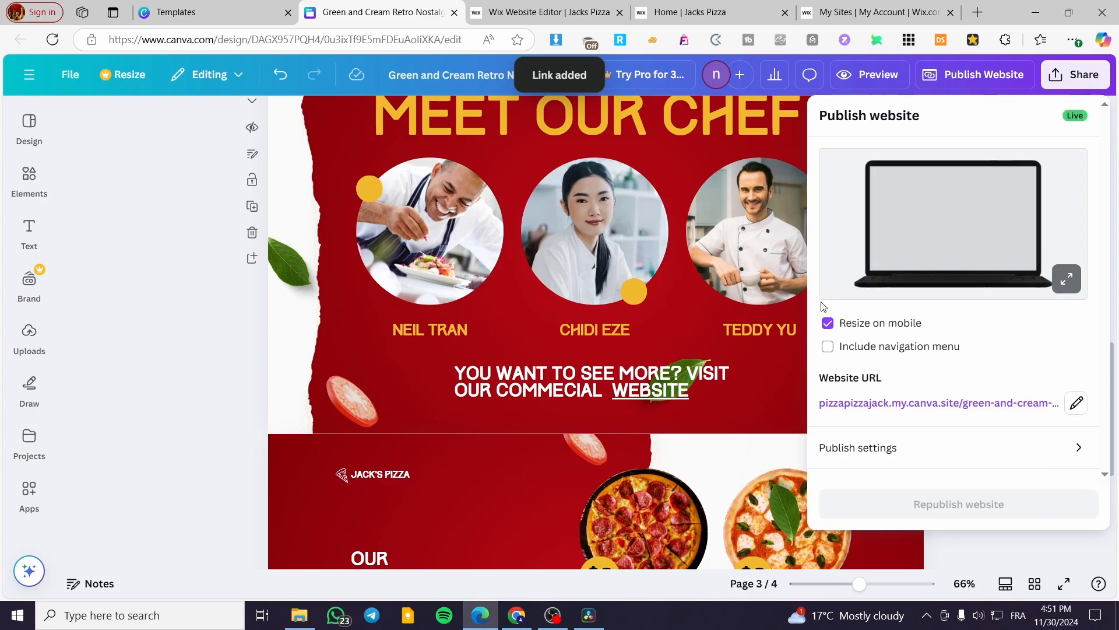
{"action": "left_click", "coordinate": [955, 503]}
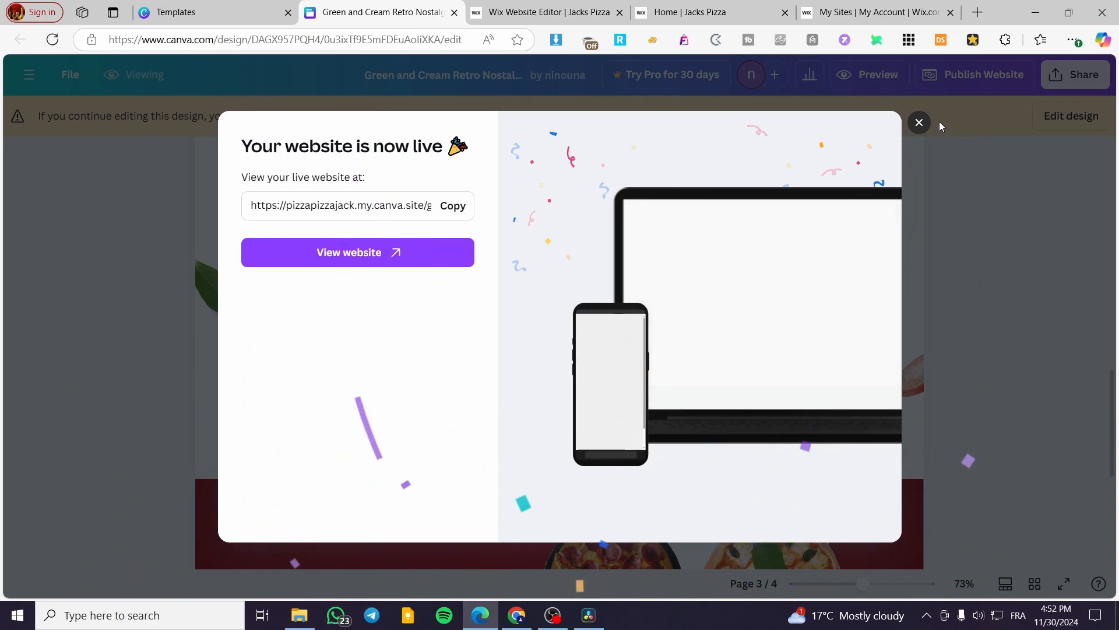
{"action": "left_click", "coordinate": [925, 123]}
{"action": "left_click", "coordinate": [756, 6]}
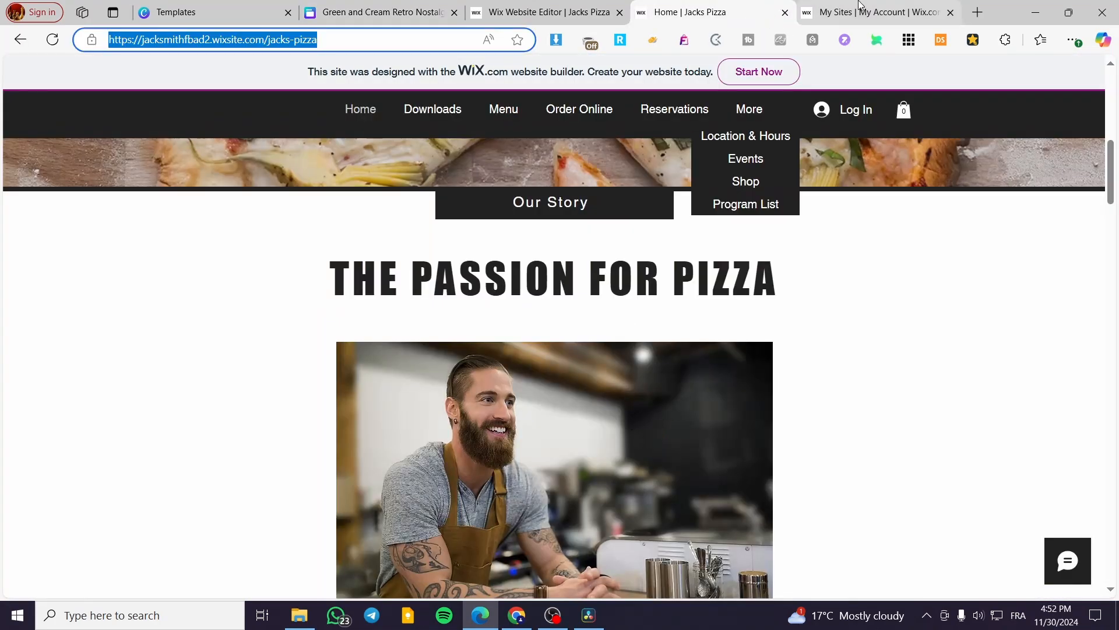
{"action": "left_click", "coordinate": [513, 8]}
{"action": "scroll", "coordinate": [503, 434], "scroll_direction": "down", "scroll_amount": 4}
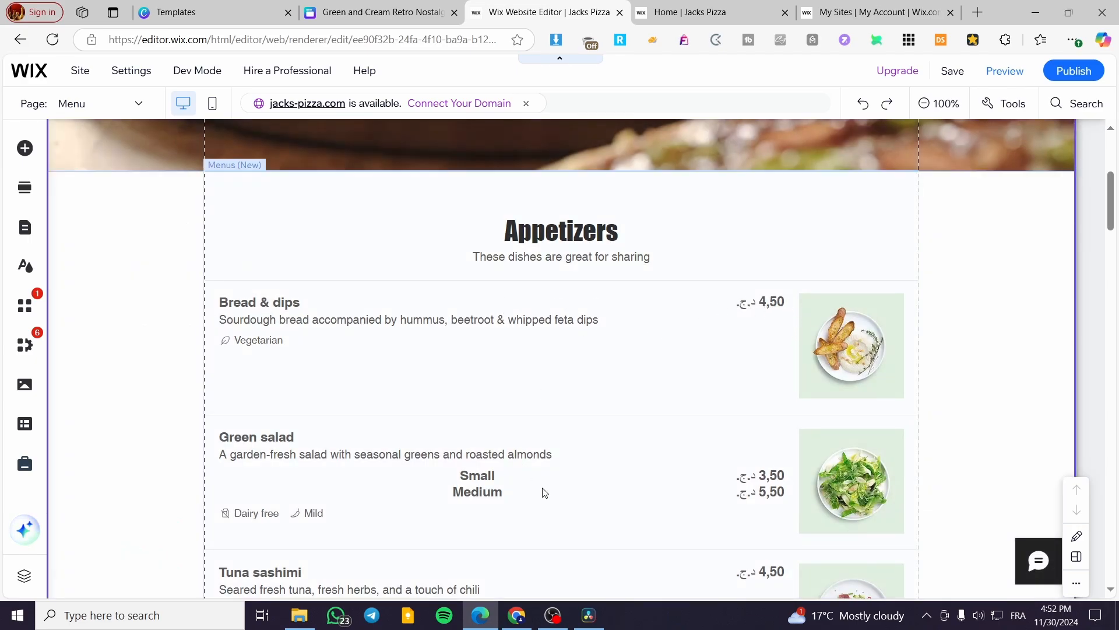
{"action": "key", "text": "ctrl+shift+Tab"}
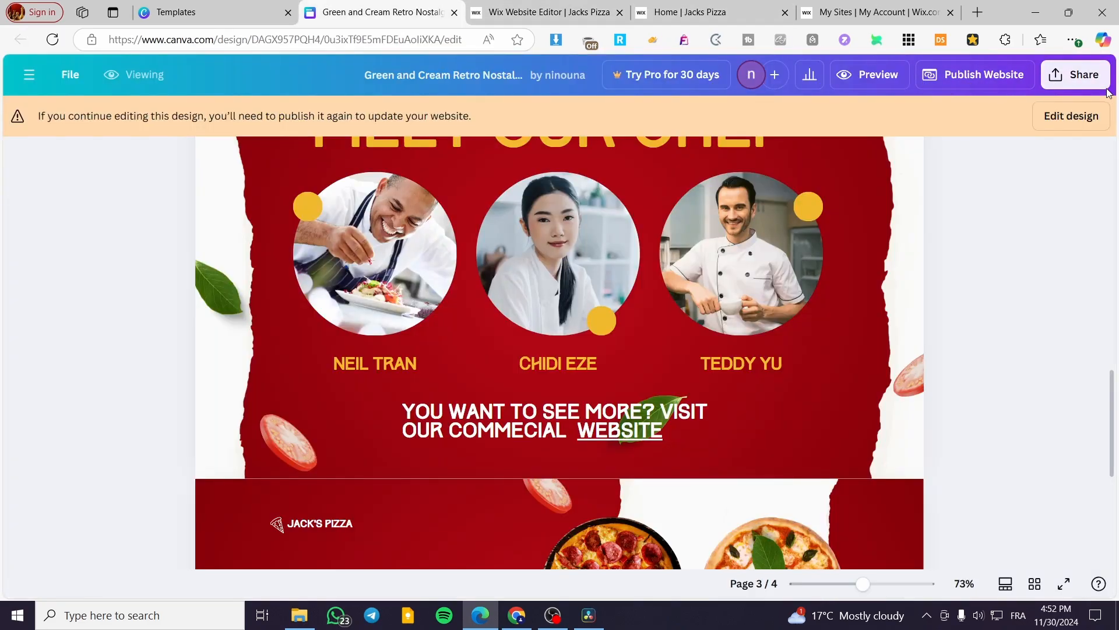
Step: Open the published site and test the VISIT OUR MENU link to the Menu page
{"action": "left_click", "coordinate": [979, 75]}
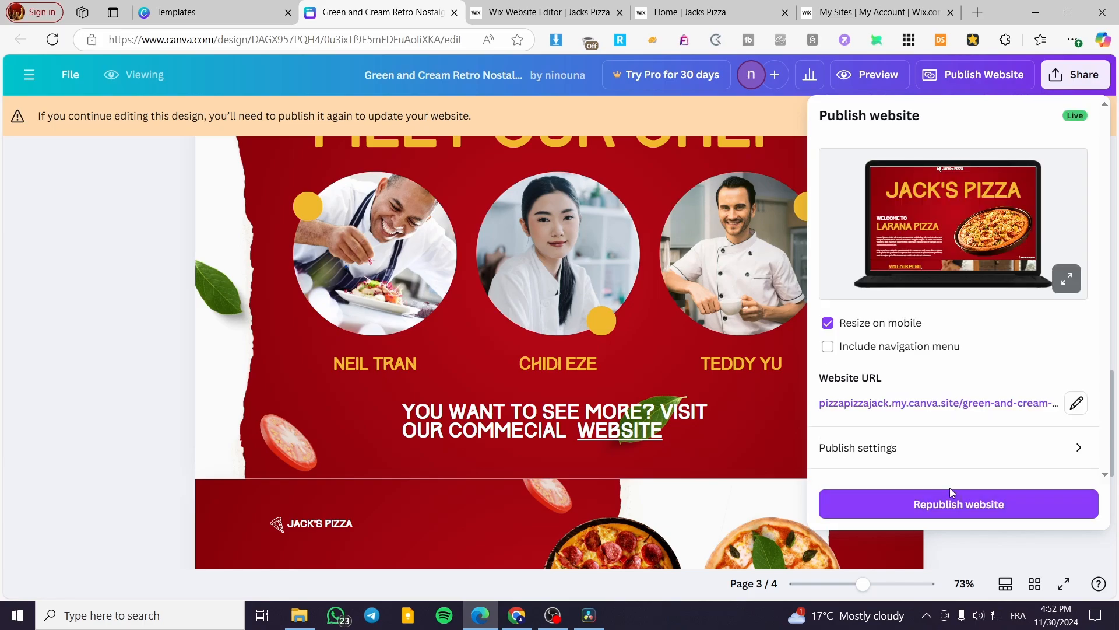
{"action": "left_click", "coordinate": [979, 403]}
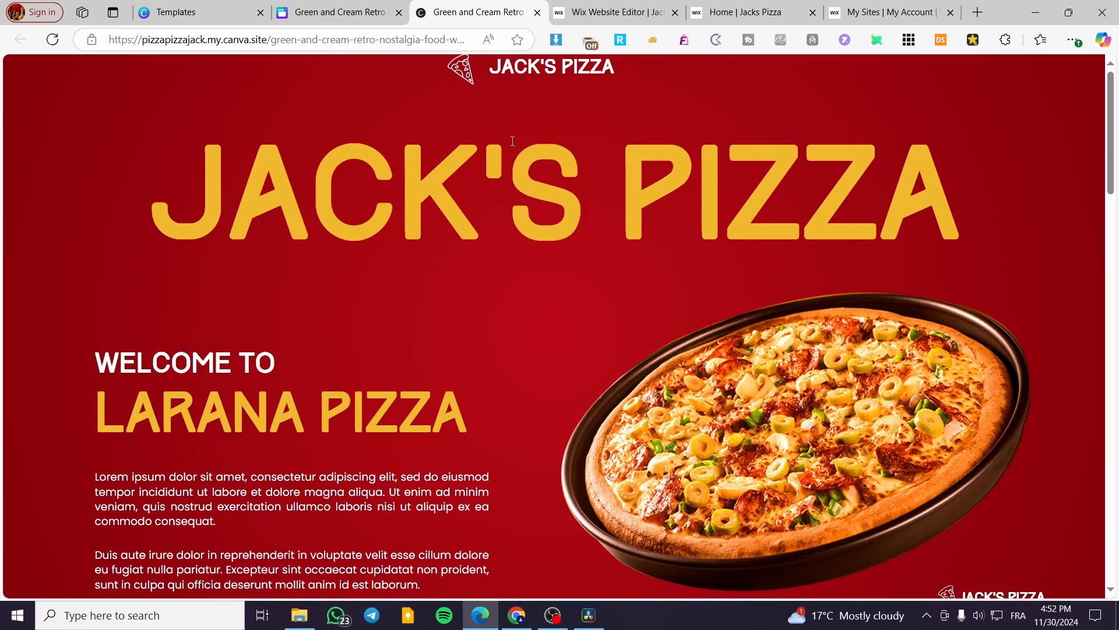
{"action": "scroll", "coordinate": [502, 152], "scroll_direction": "down", "scroll_amount": 5}
{"action": "scroll", "coordinate": [594, 146], "scroll_direction": "down", "scroll_amount": 1}
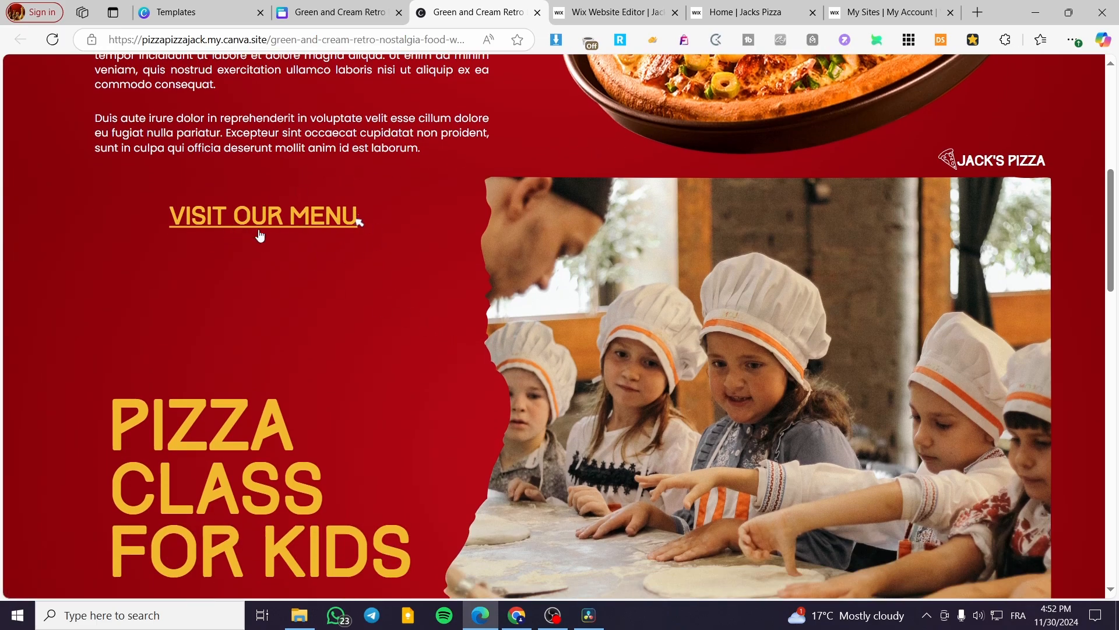
{"action": "scroll", "coordinate": [318, 215], "scroll_direction": "down", "scroll_amount": 4}
{"action": "scroll", "coordinate": [350, 281], "scroll_direction": "up", "scroll_amount": 4}
{"action": "left_click", "coordinate": [249, 219]}
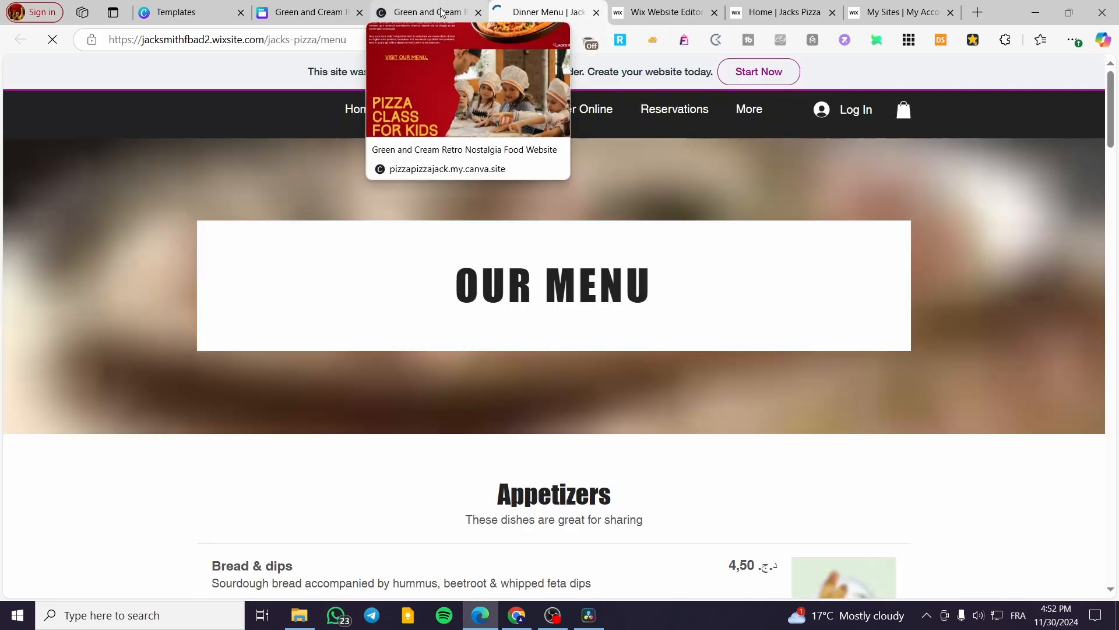
{"action": "scroll", "coordinate": [664, 256], "scroll_direction": "down", "scroll_amount": 2}
{"action": "scroll", "coordinate": [662, 251], "scroll_direction": "down", "scroll_amount": 4}
{"action": "scroll", "coordinate": [604, 279], "scroll_direction": "up", "scroll_amount": 6}
{"action": "scroll", "coordinate": [594, 256], "scroll_direction": "down", "scroll_amount": 11}
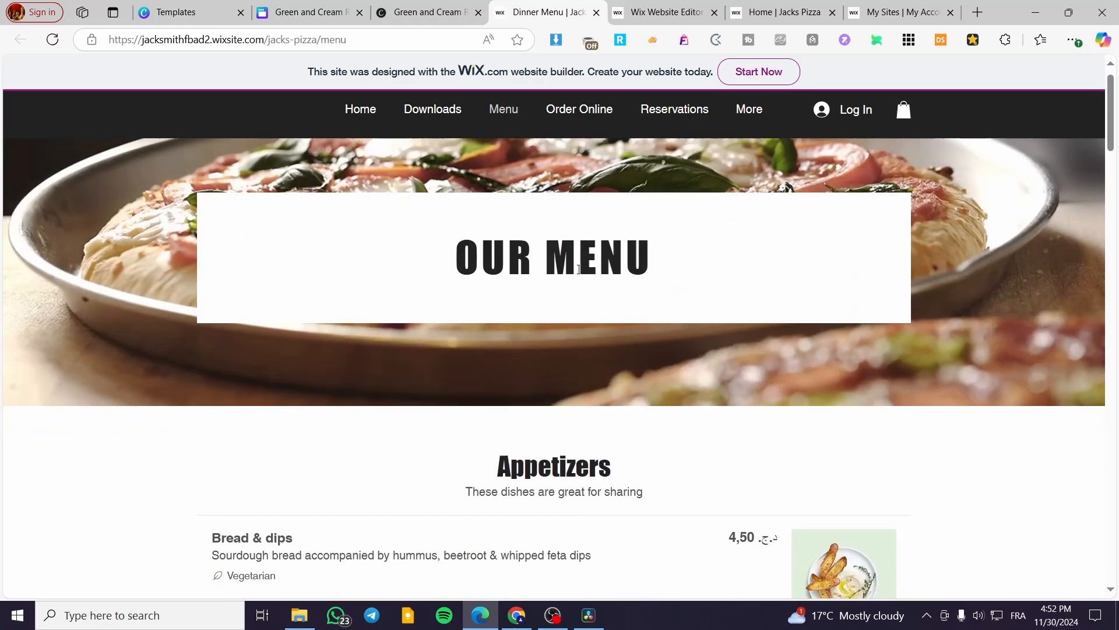
{"action": "scroll", "coordinate": [583, 227], "scroll_direction": "up", "scroll_amount": 10}
Step: Return to the published site and test the WEBSITE link to the home page
{"action": "left_click", "coordinate": [596, 12]}
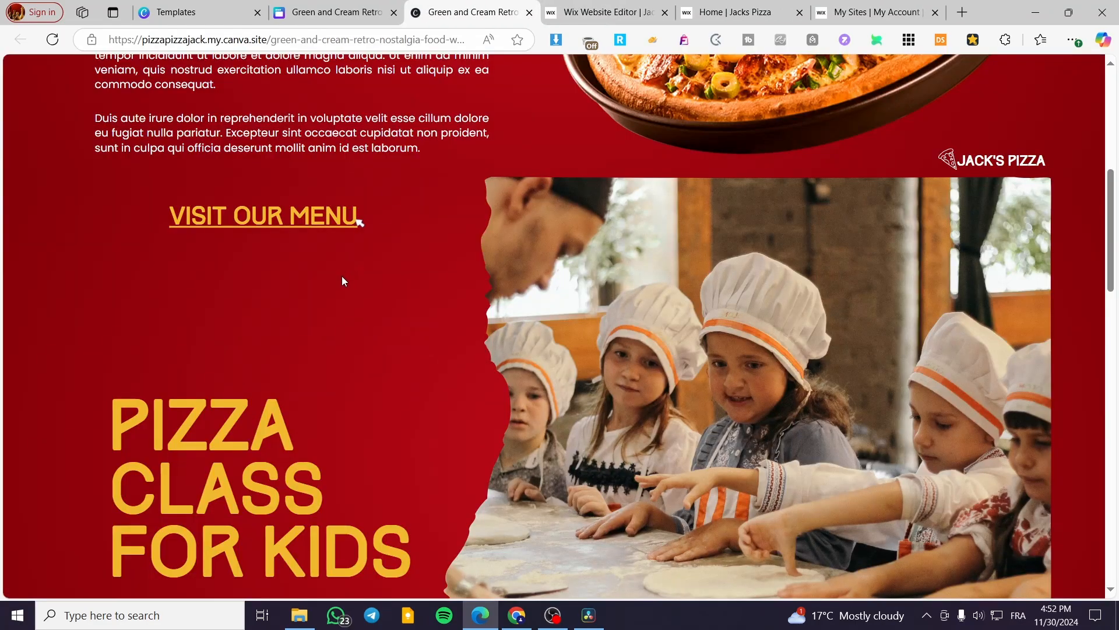
{"action": "scroll", "coordinate": [408, 250], "scroll_direction": "down", "scroll_amount": 7}
{"action": "scroll", "coordinate": [466, 235], "scroll_direction": "down", "scroll_amount": 2}
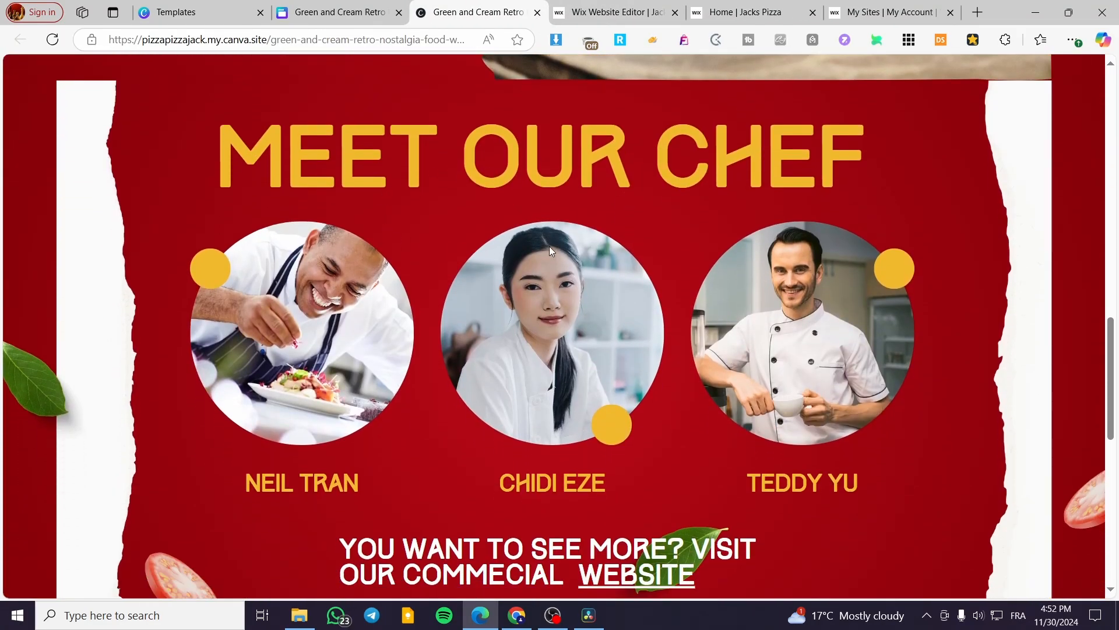
{"action": "scroll", "coordinate": [551, 251], "scroll_direction": "down", "scroll_amount": 2}
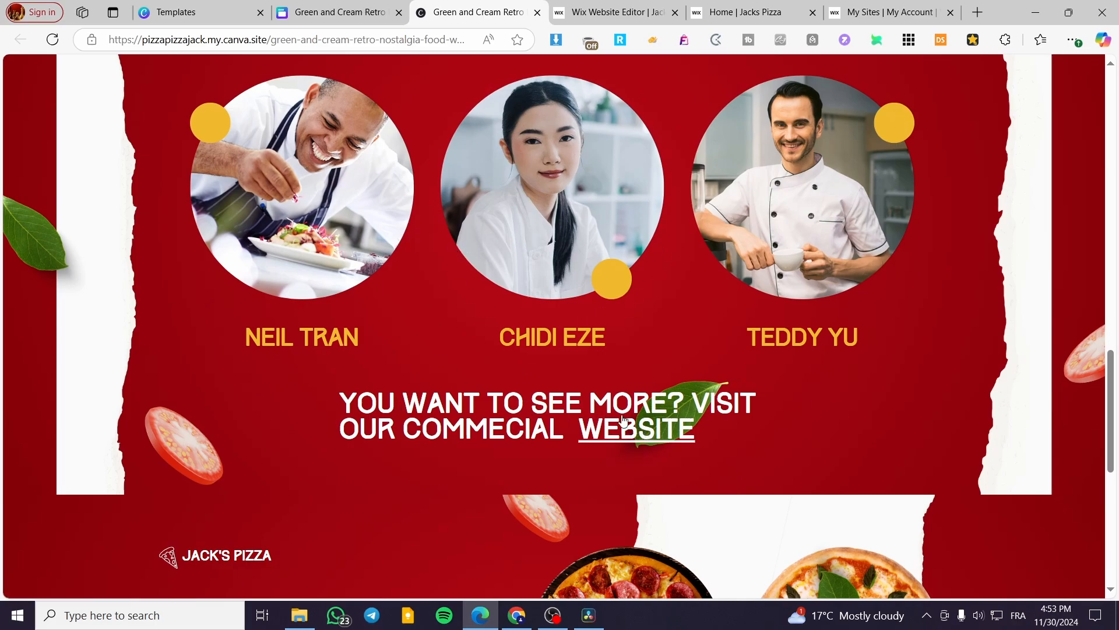
{"action": "left_click", "coordinate": [654, 440]}
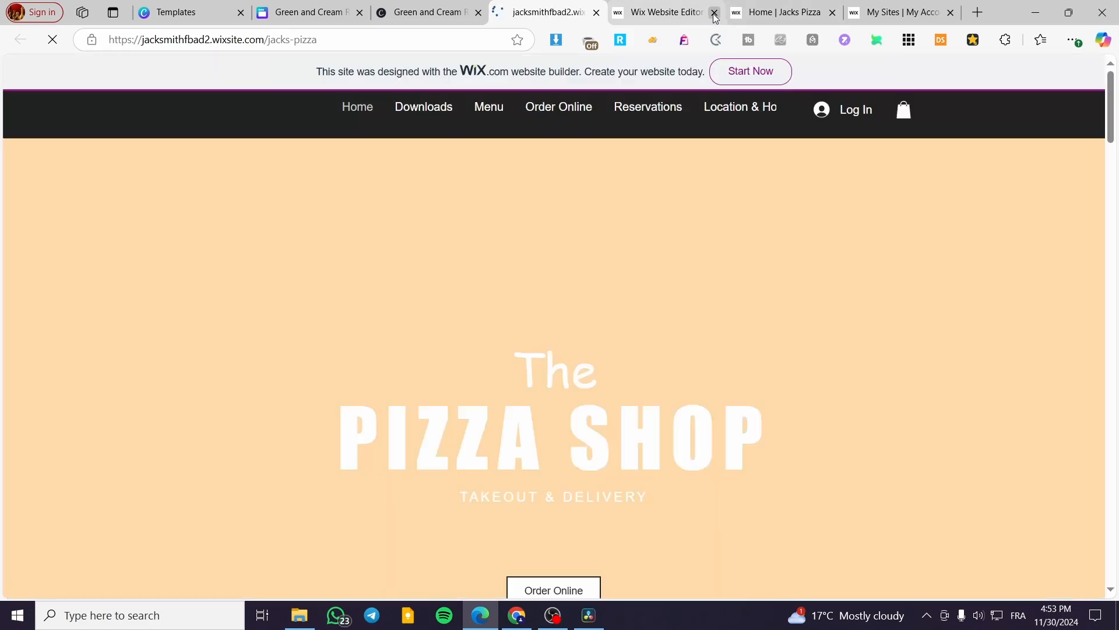
{"action": "scroll", "coordinate": [620, 283], "scroll_direction": "down", "scroll_amount": 4}
{"action": "scroll", "coordinate": [620, 283], "scroll_direction": "up", "scroll_amount": 5}
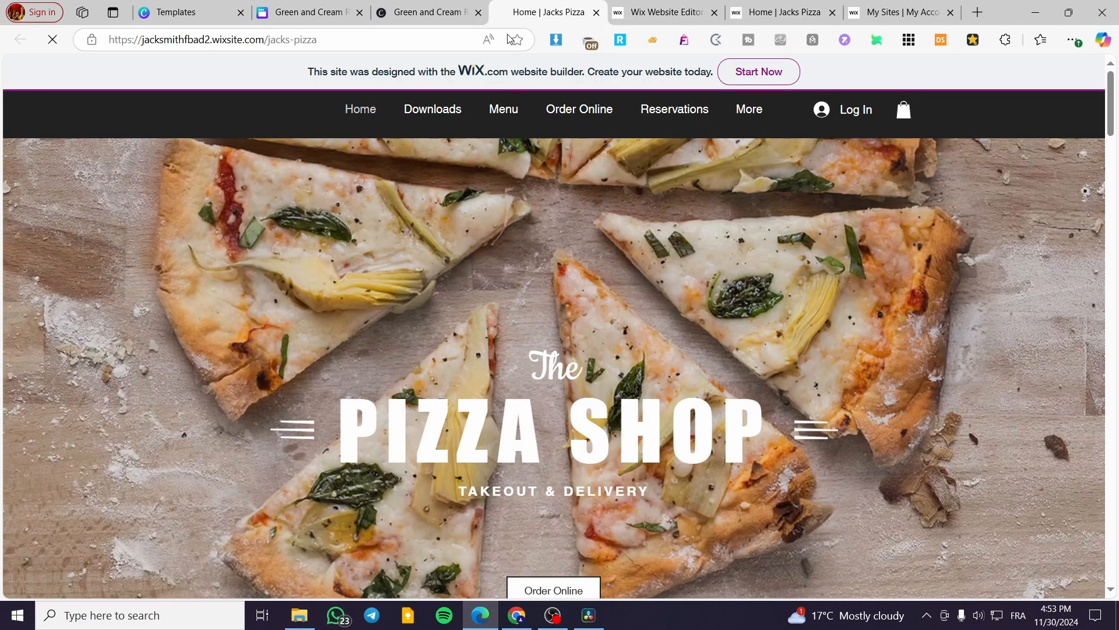
Step: Scroll the published site down to the ORDER HERE section
{"action": "left_click", "coordinate": [595, 12]}
{"action": "left_click", "coordinate": [326, 11]}
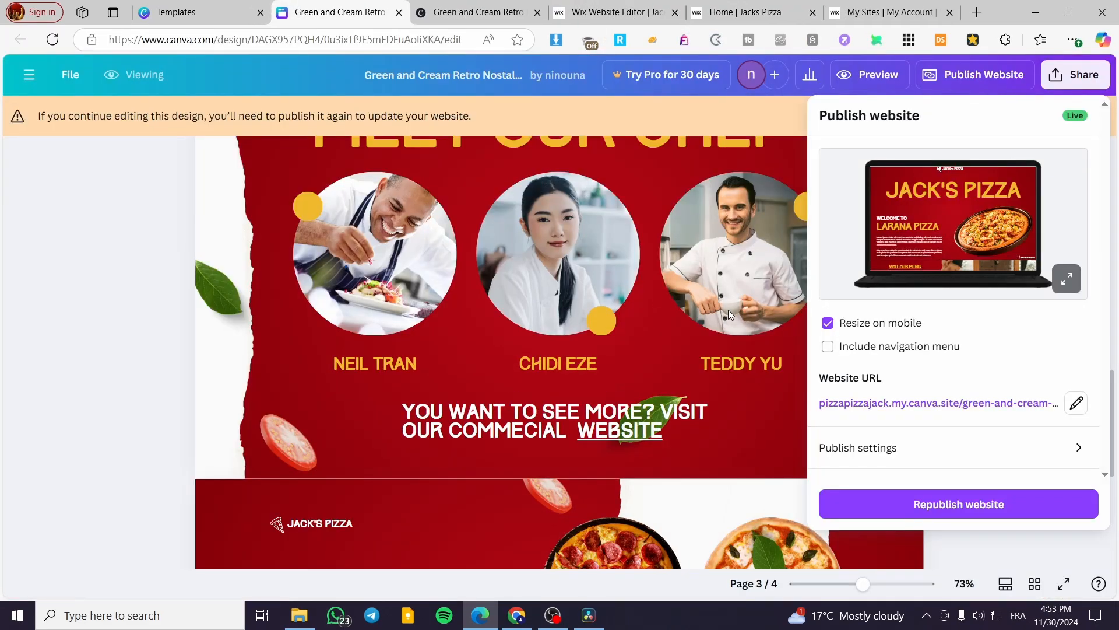
{"action": "left_click", "coordinate": [489, 9]}
{"action": "scroll", "coordinate": [837, 412], "scroll_direction": "down", "scroll_amount": 8}
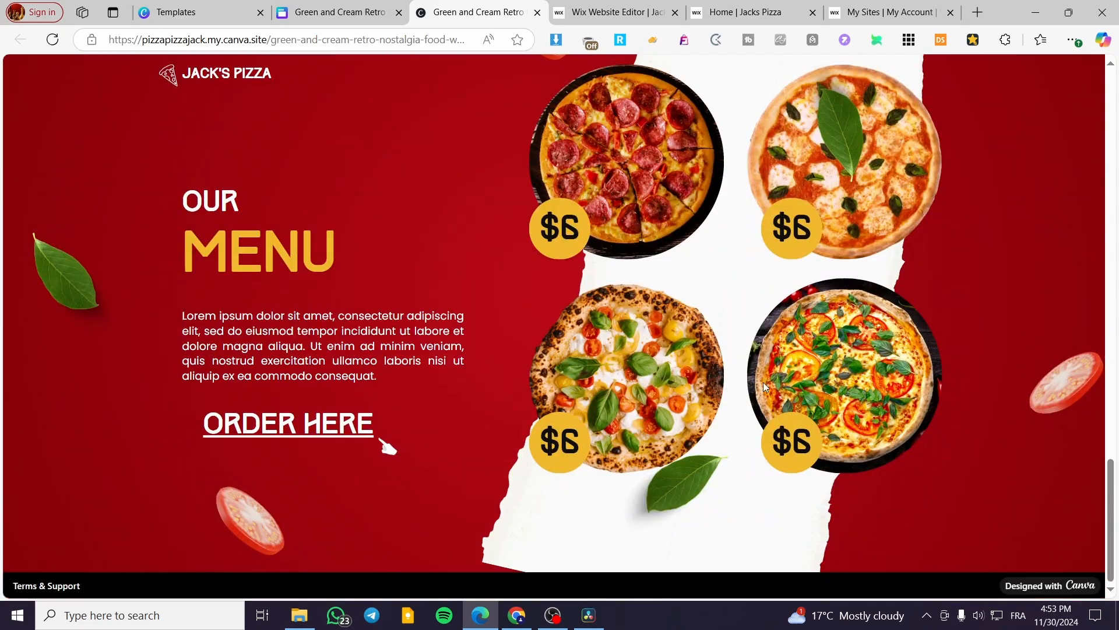
Step: Test the ORDER HERE link to the Order Online page, then close that page's tab
{"action": "left_click", "coordinate": [387, 441]}
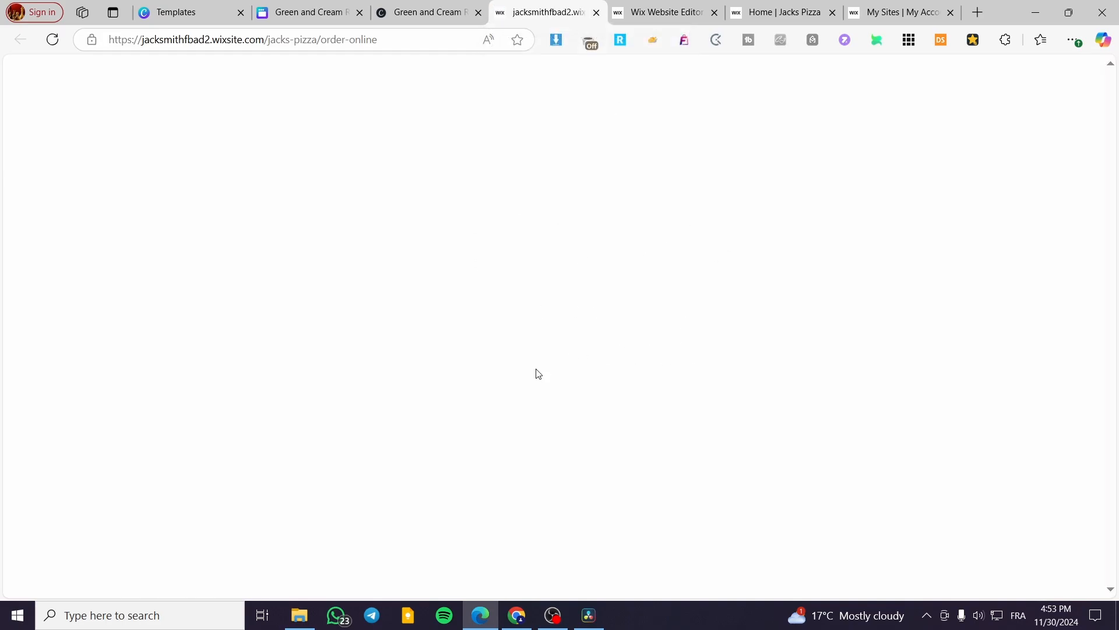
{"action": "scroll", "coordinate": [455, 300], "scroll_direction": "down", "scroll_amount": 7}
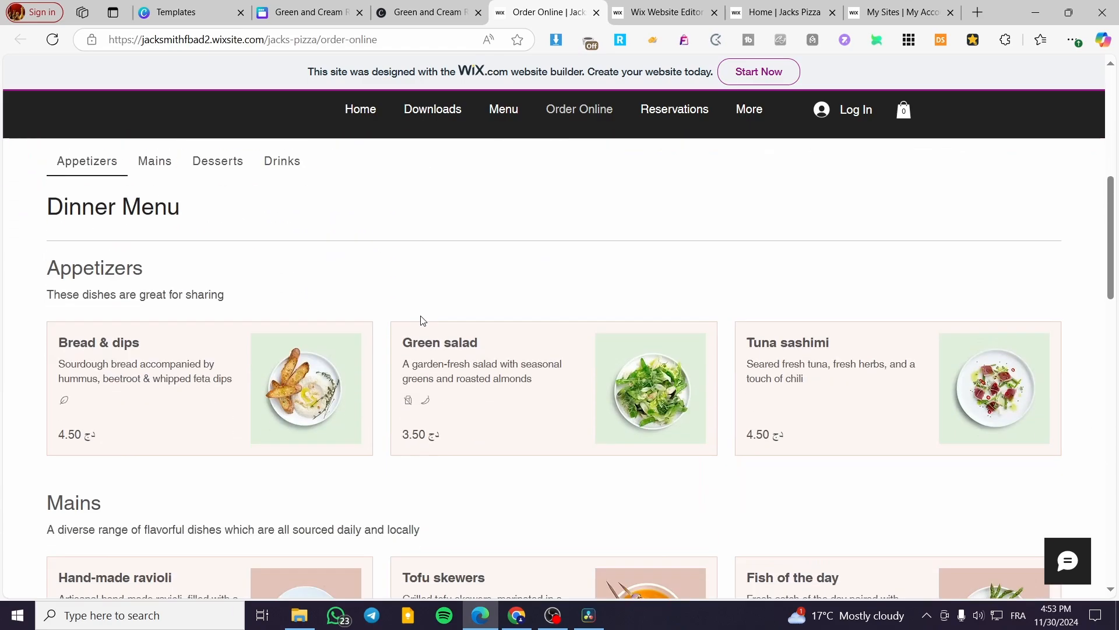
{"action": "scroll", "coordinate": [428, 312], "scroll_direction": "up", "scroll_amount": 2}
{"action": "left_click", "coordinate": [596, 12]}
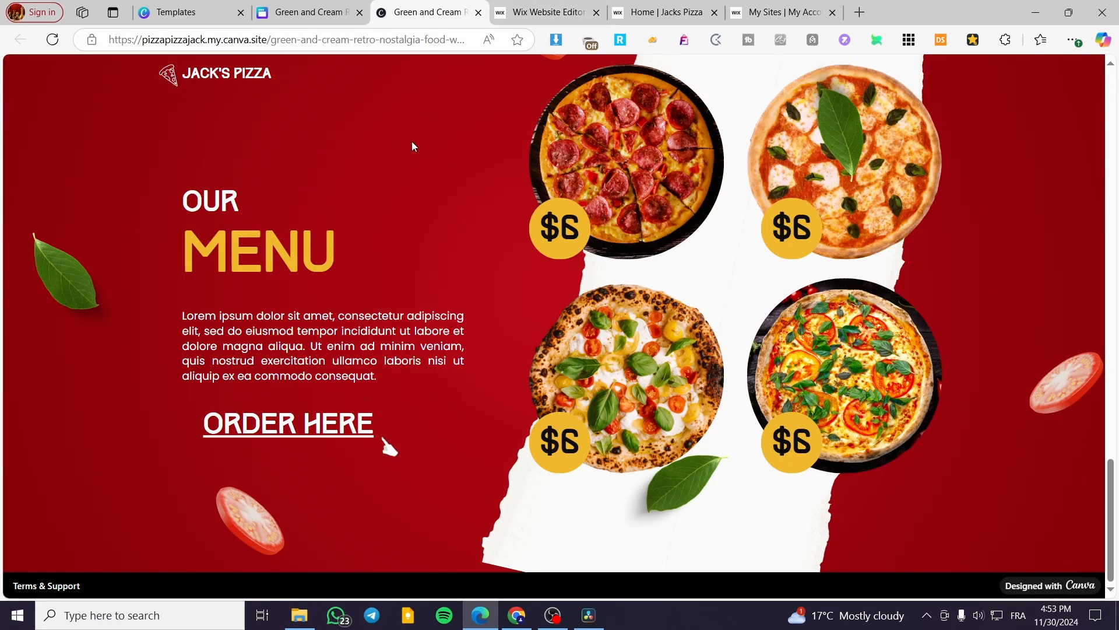
Step: Scroll the published site back up to the top of the home section
{"action": "scroll", "coordinate": [408, 146], "scroll_direction": "up", "scroll_amount": 5}
{"action": "scroll", "coordinate": [408, 157], "scroll_direction": "up", "scroll_amount": 1}
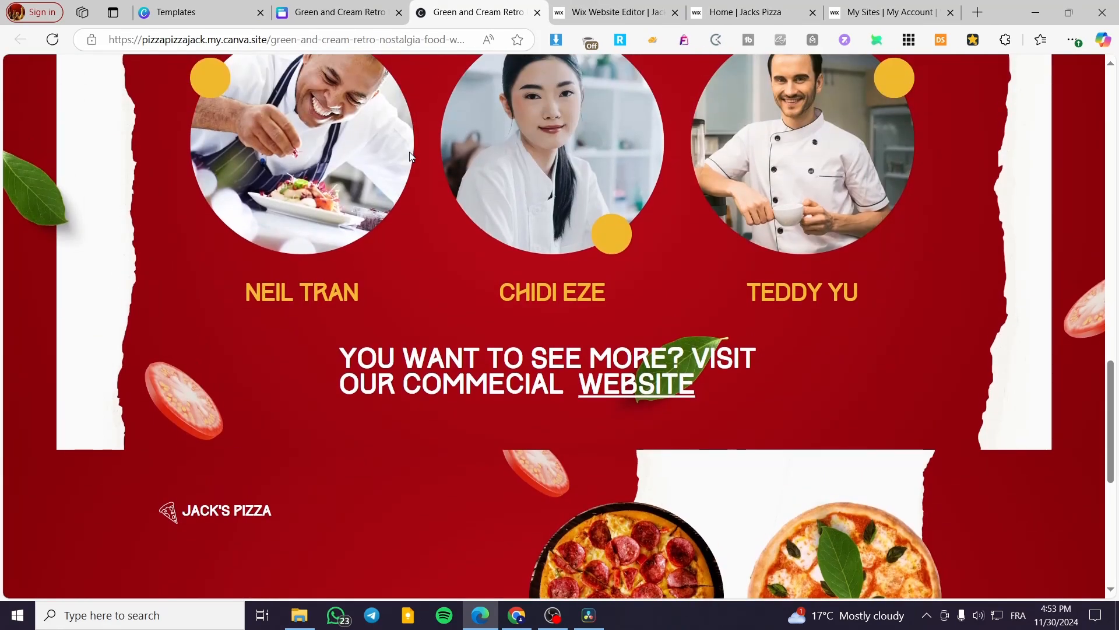
{"action": "scroll", "coordinate": [512, 224], "scroll_direction": "up", "scroll_amount": 10}
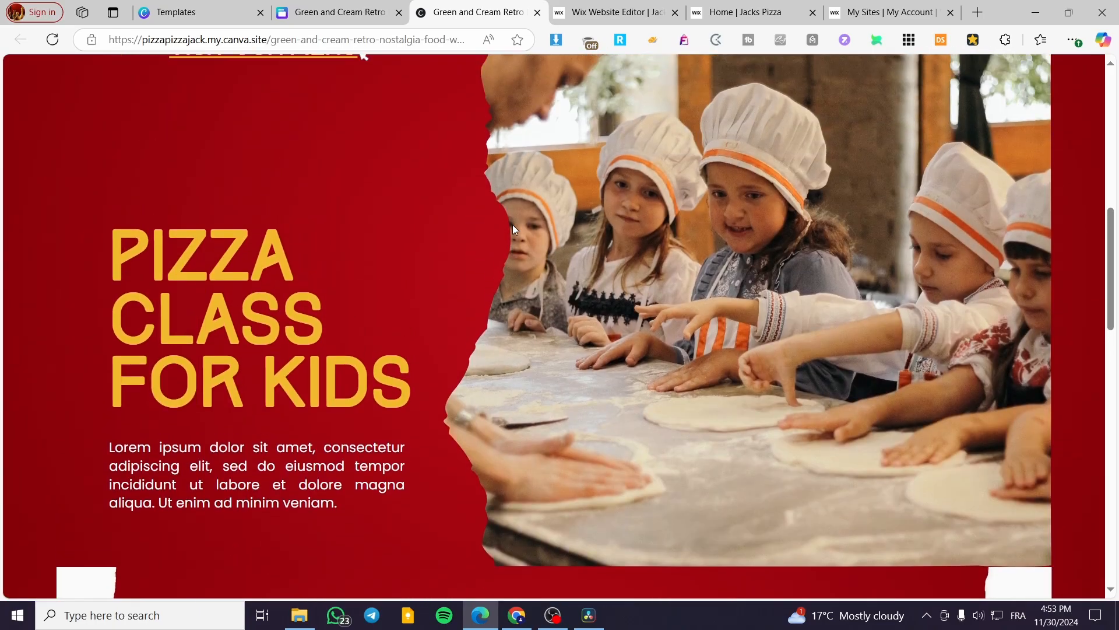
{"action": "scroll", "coordinate": [512, 227], "scroll_direction": "up", "scroll_amount": 15}
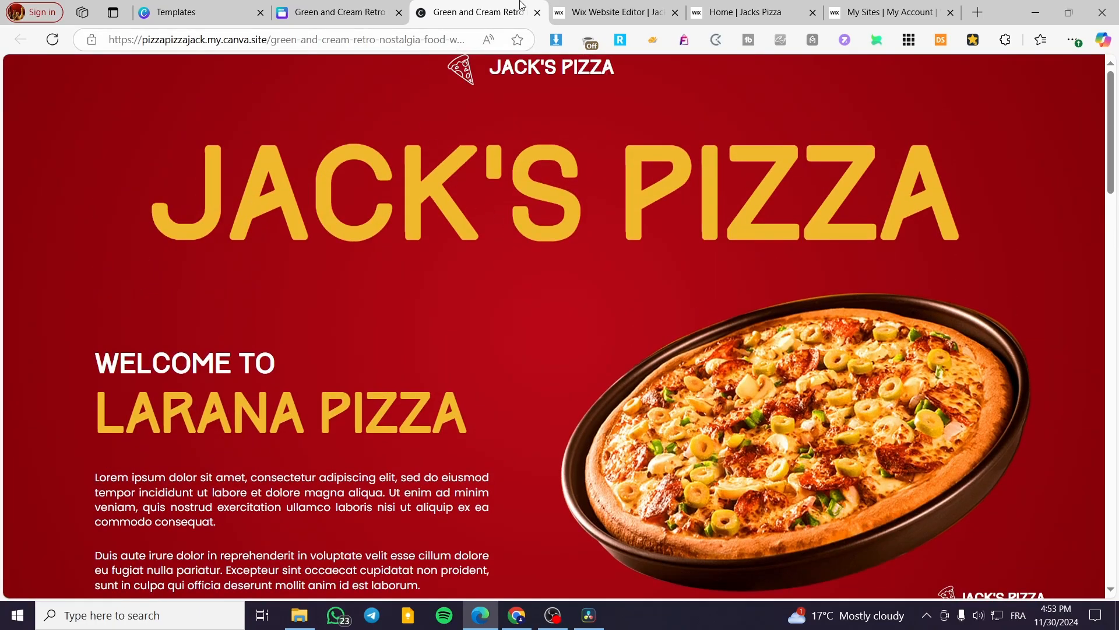